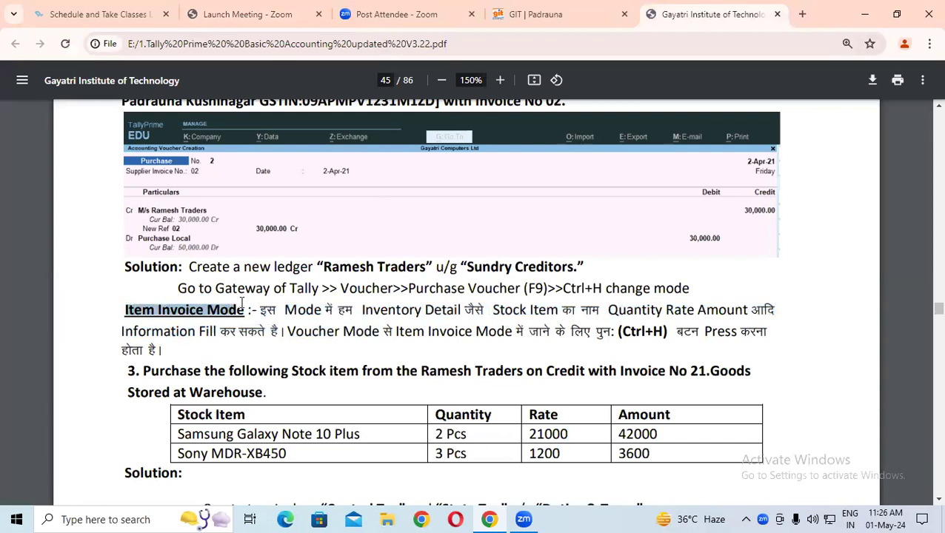
Step: Review the PDF notes on the Purchase Voucher, its three entry modes and the two As Voucher Mode transactions
scroll(256, 294, "up", 5)
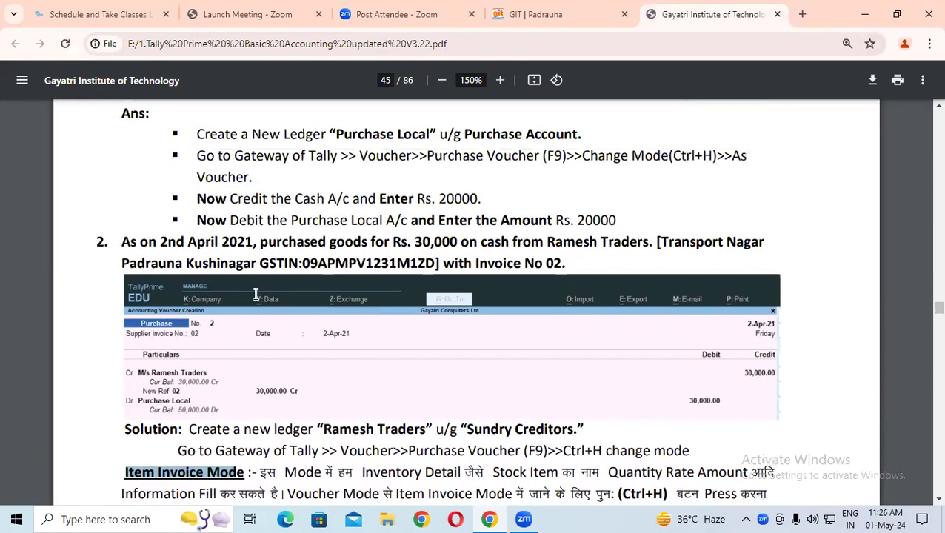
scroll(255, 294, "up", 5)
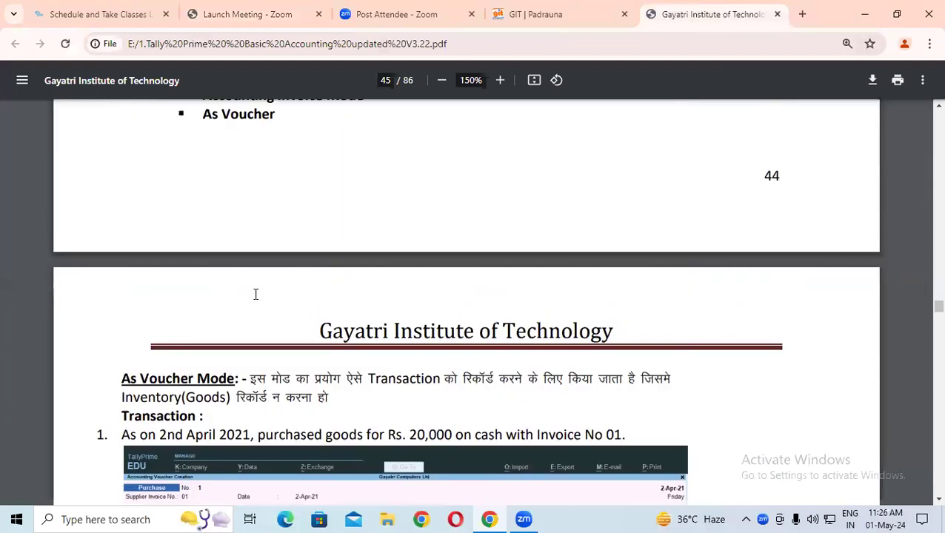
left_click_drag(122, 164, 413, 235)
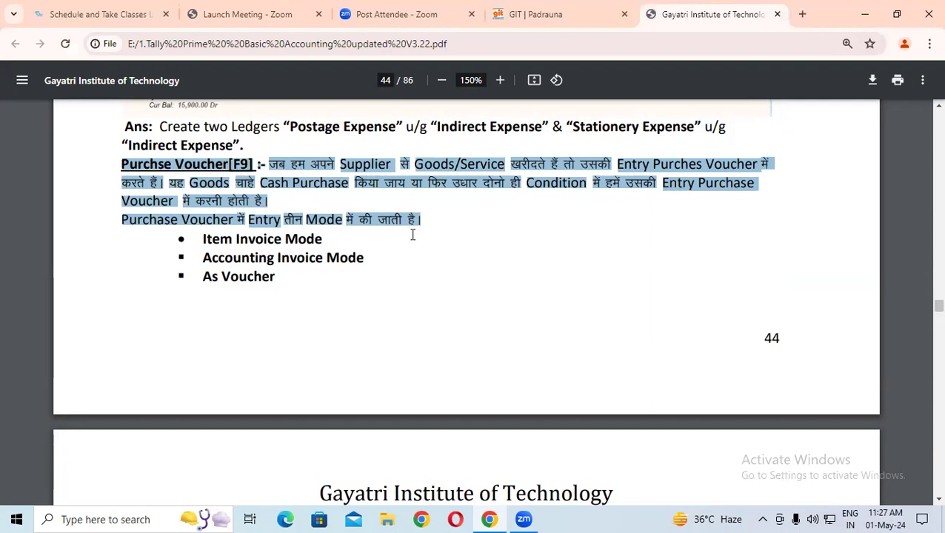
scroll(255, 311, "down", 3)
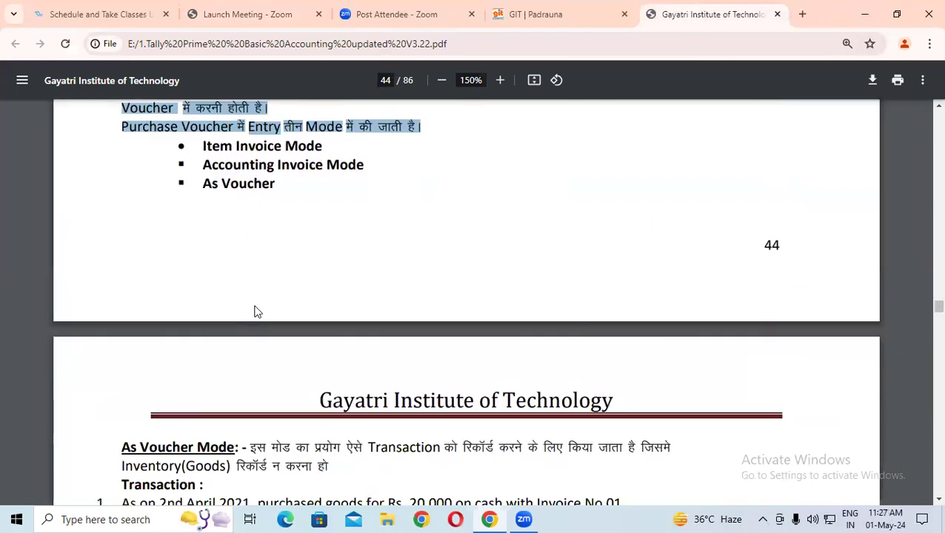
left_click_drag(134, 332, 597, 382)
scroll(477, 361, "down", 1)
scroll(477, 361, "down", 5)
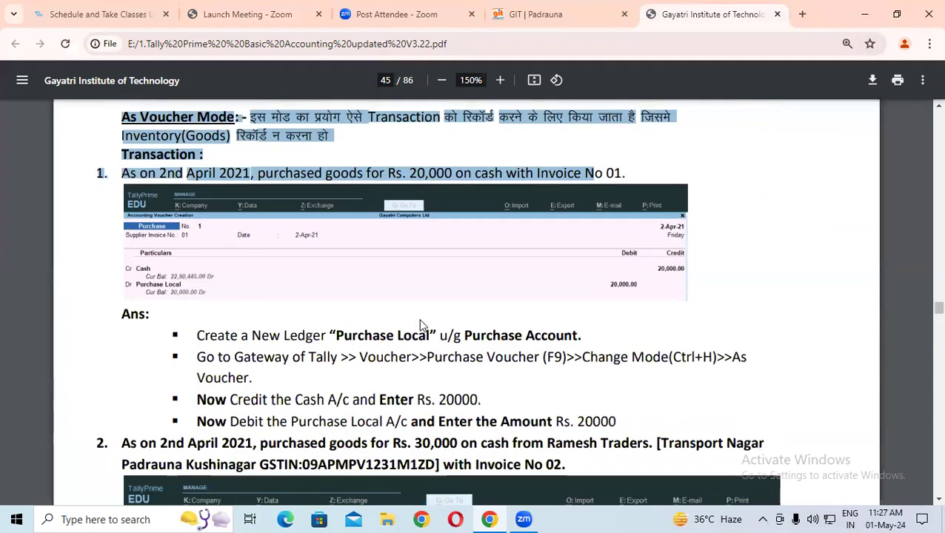
left_click_drag(127, 267, 586, 282)
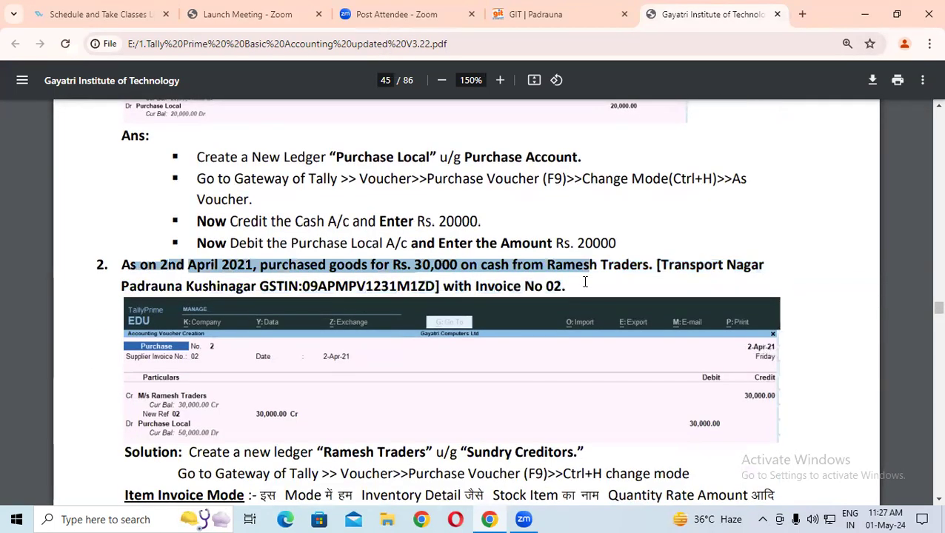
scroll(586, 283, "down", 2)
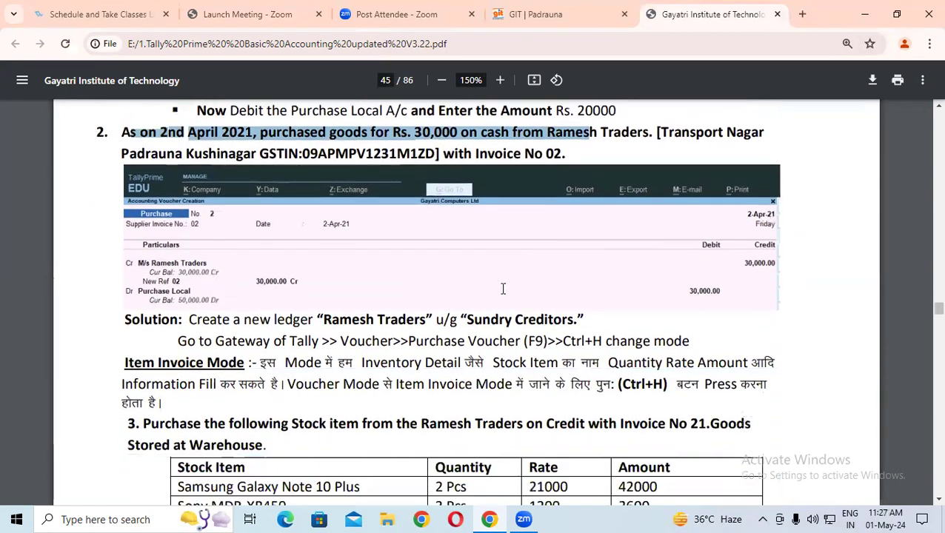
scroll(354, 305, "down", 1)
Step: Read the Item Invoice Mode definition, covering the inventory details it records and how to switch to it from voucher mode
left_click_drag(123, 241, 248, 237)
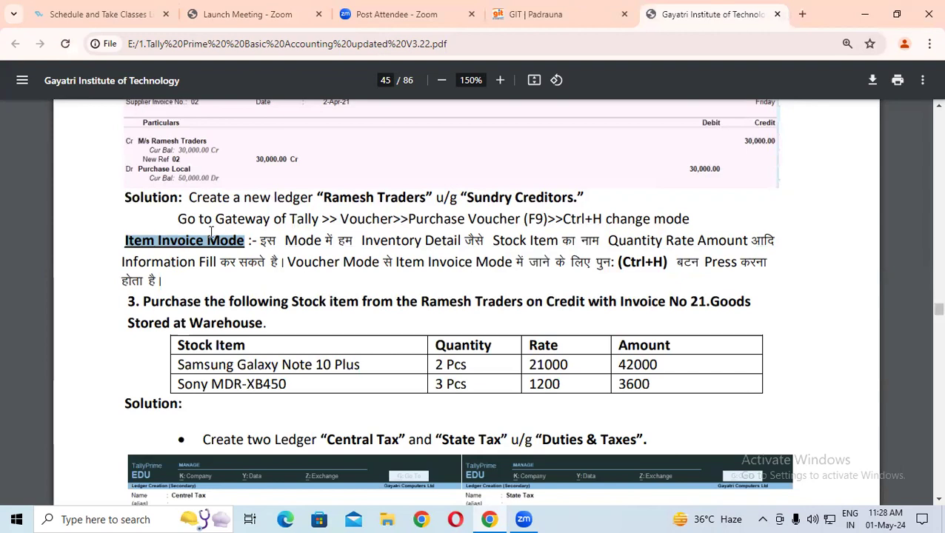
left_click_drag(285, 240, 604, 240)
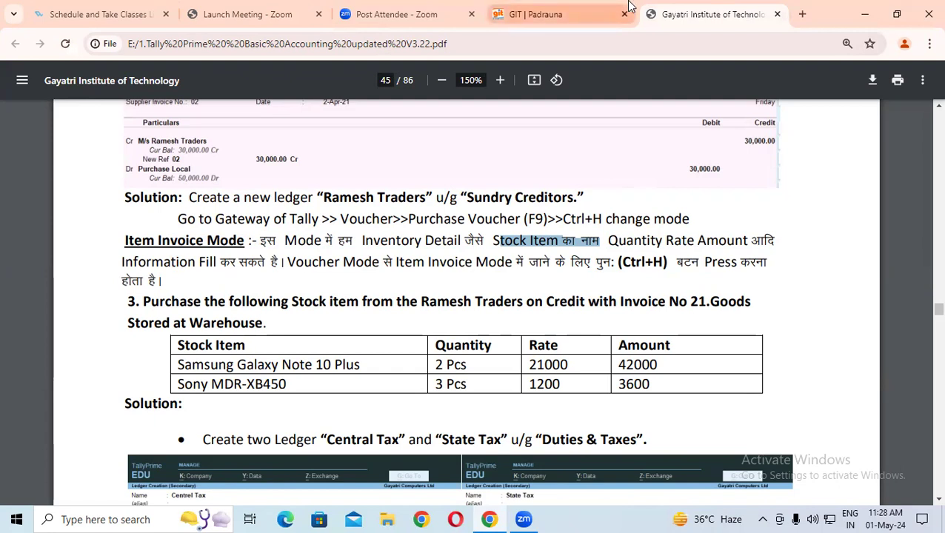
mouse_move(627, 7)
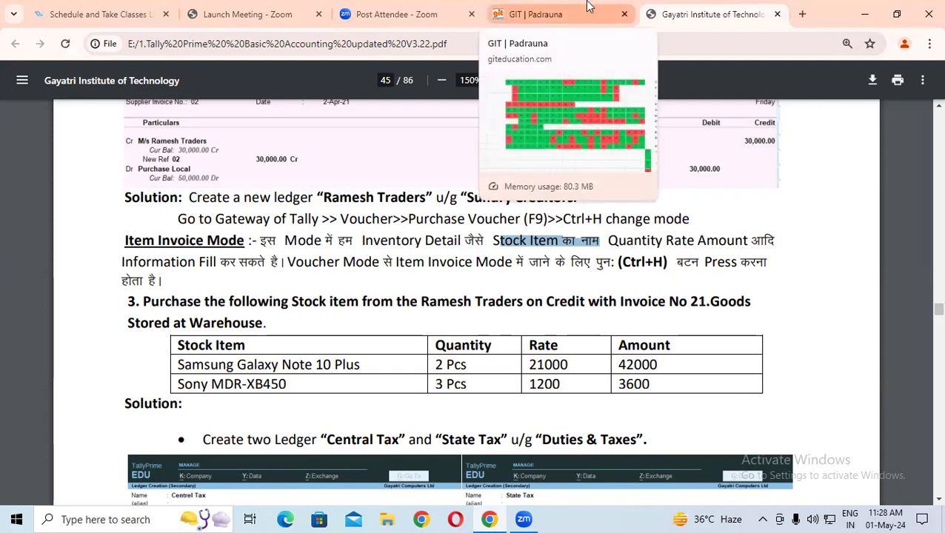
left_click_drag(123, 245, 247, 244)
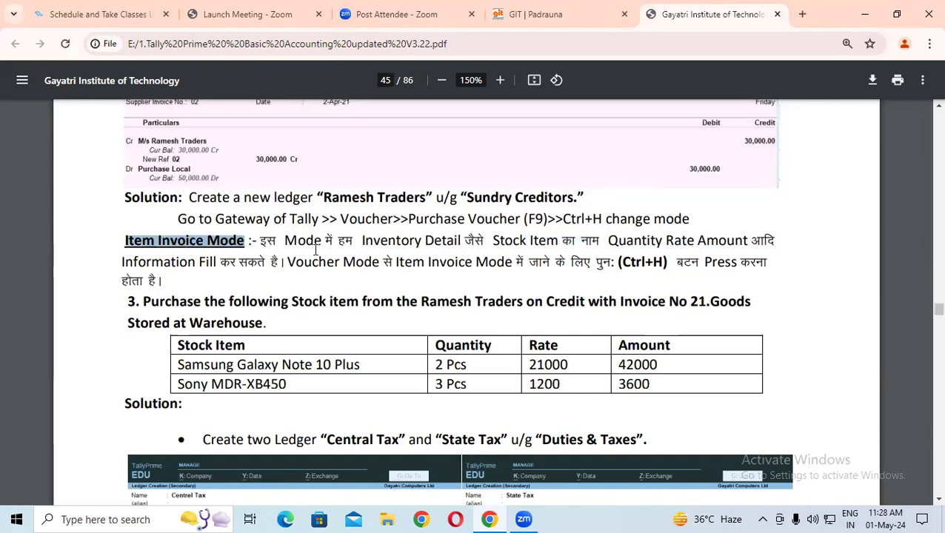
left_click_drag(288, 263, 169, 282)
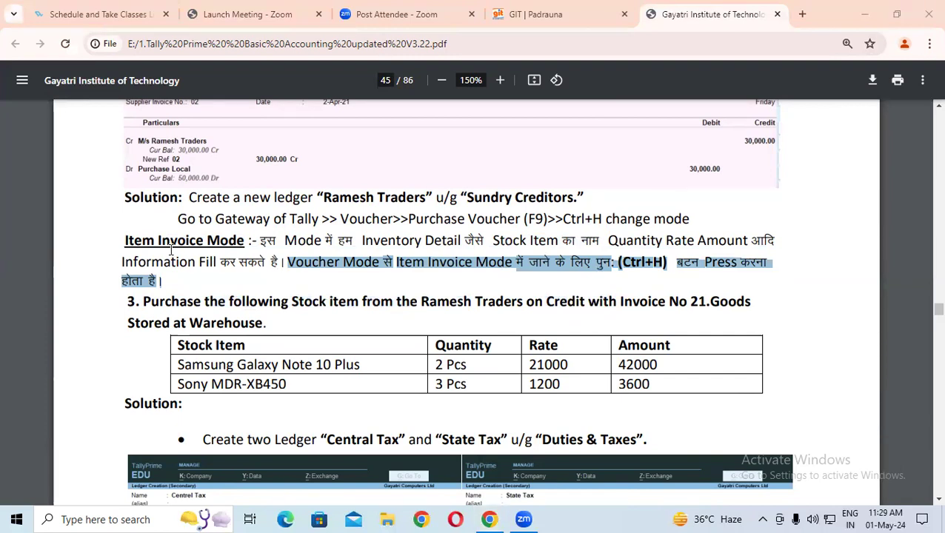
Step: Launch TallyPrime from the desktop and return to the PDF notes in Chrome
key("super+d")
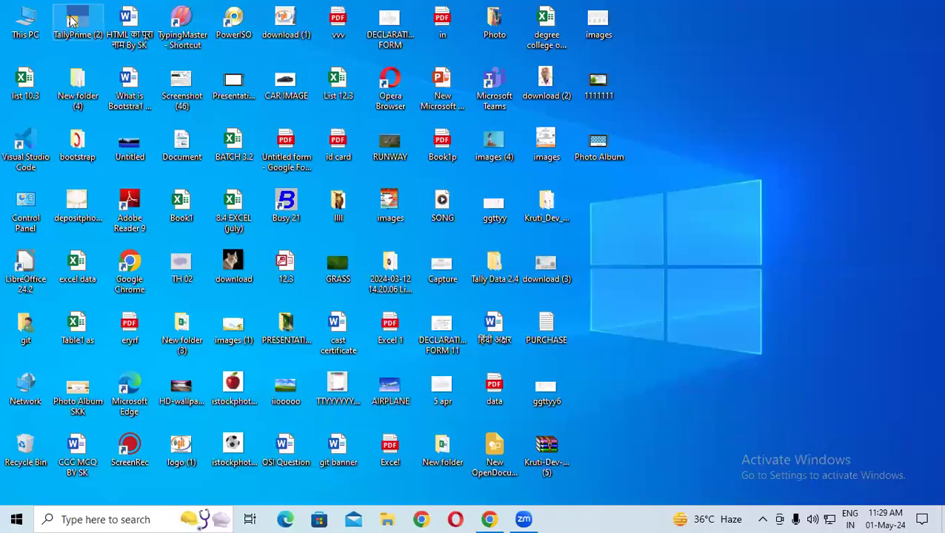
left_click(483, 511)
left_click(284, 290)
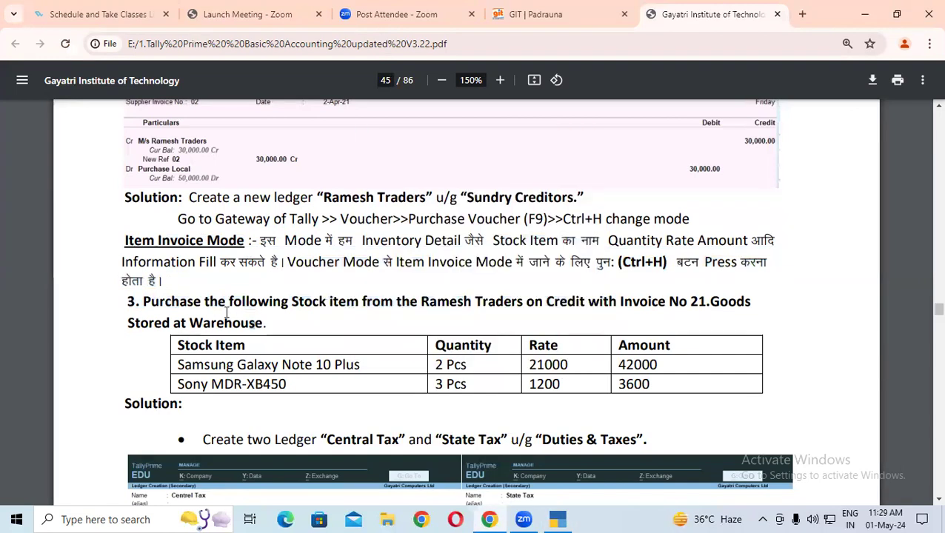
Step: Read purchase exercise 3 and its table of stock items, quantities, rates and amounts
left_click_drag(143, 300, 275, 300)
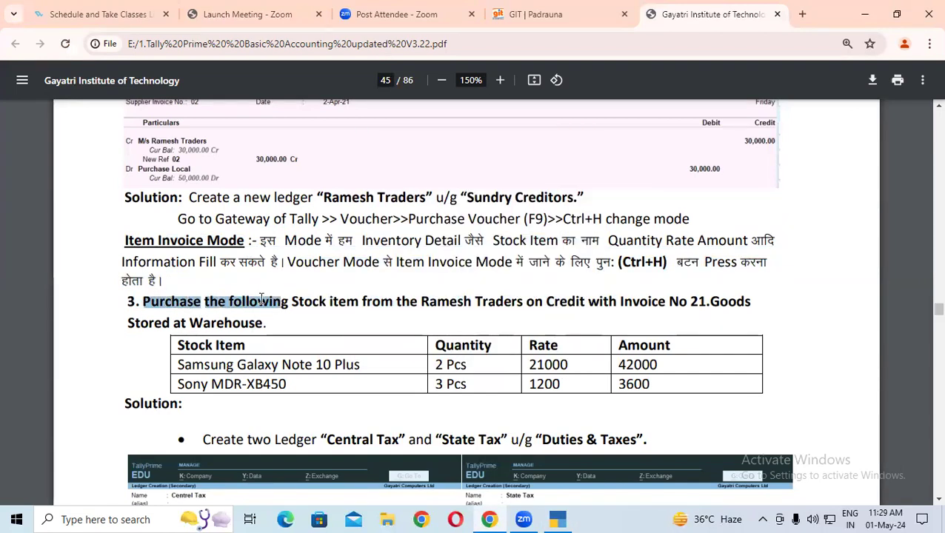
left_click(254, 302)
left_click_drag(219, 302, 304, 303)
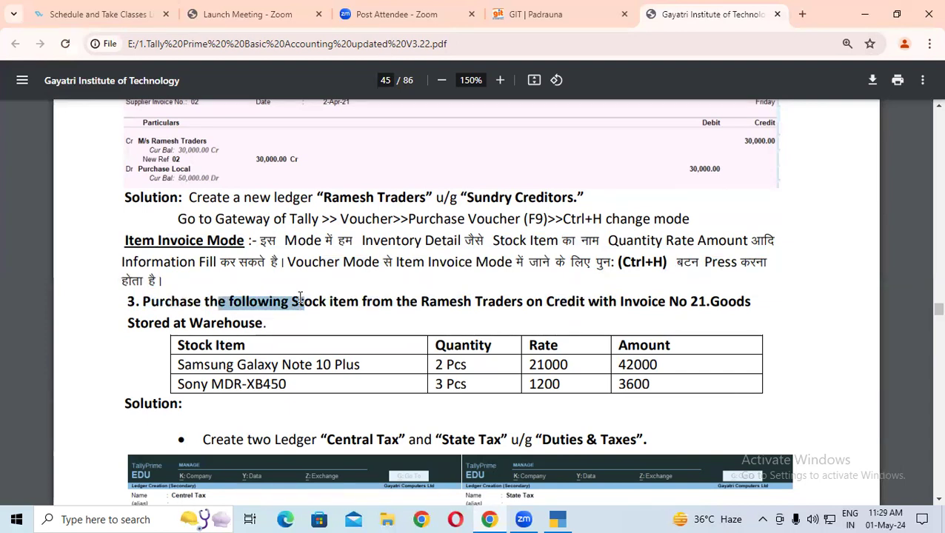
left_click_drag(178, 345, 641, 390)
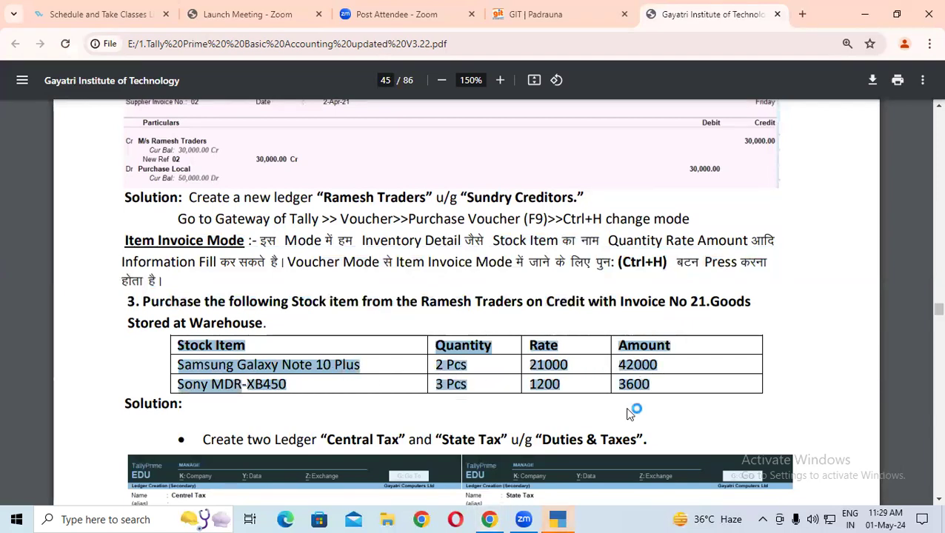
Step: Switch to TallyPrime and continue in Educational Mode
left_click(558, 519)
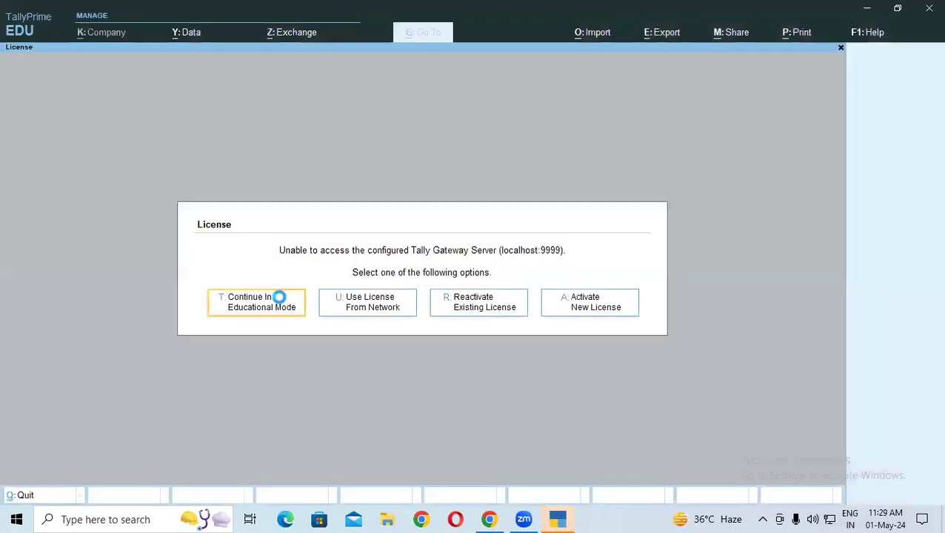
left_click(279, 297)
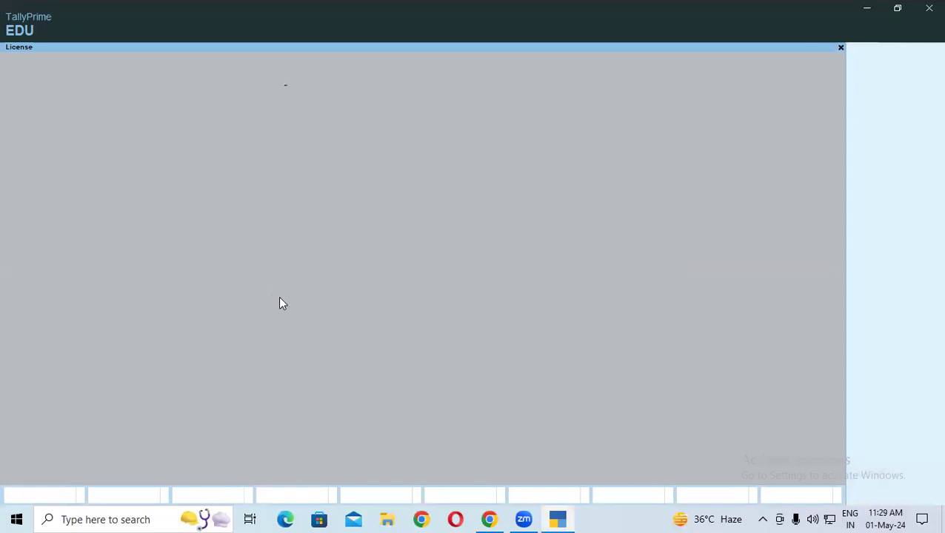
Step: Load the company Gayatri Computer Ltd from its Tally folder on the D: drive
key("Up")
key("Up")
key("Return")
key("Down")
key("Return")
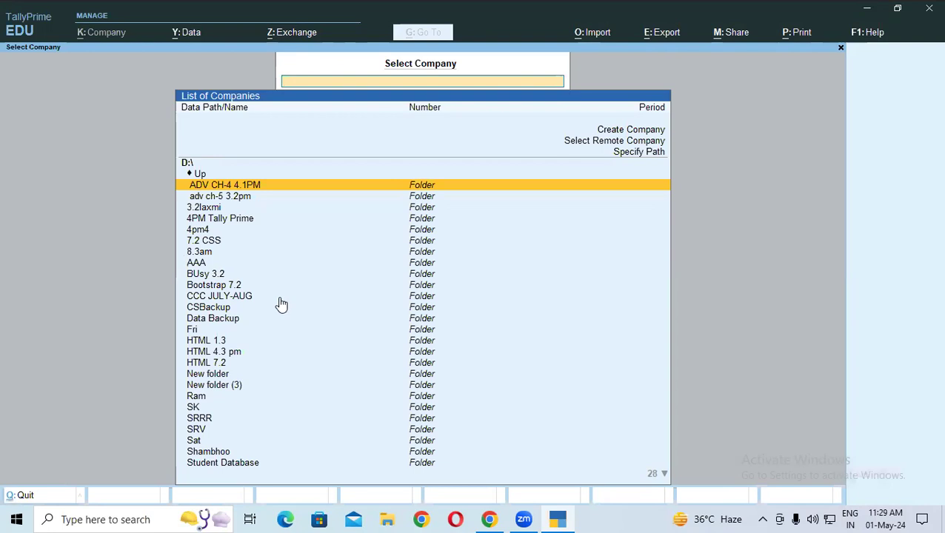
type("ta")
key("Down")
key("Down")
key("Down")
key("Down")
key("Down")
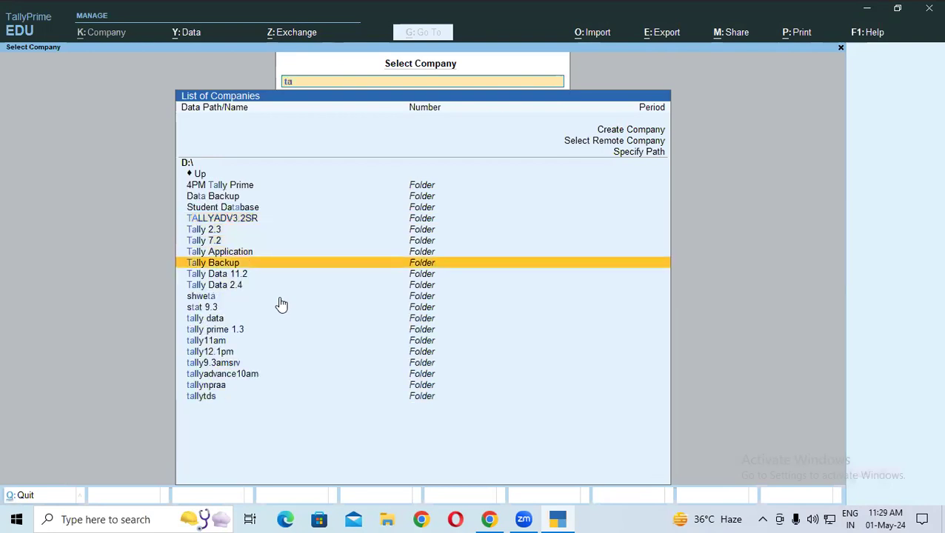
key("Return")
key("Return")
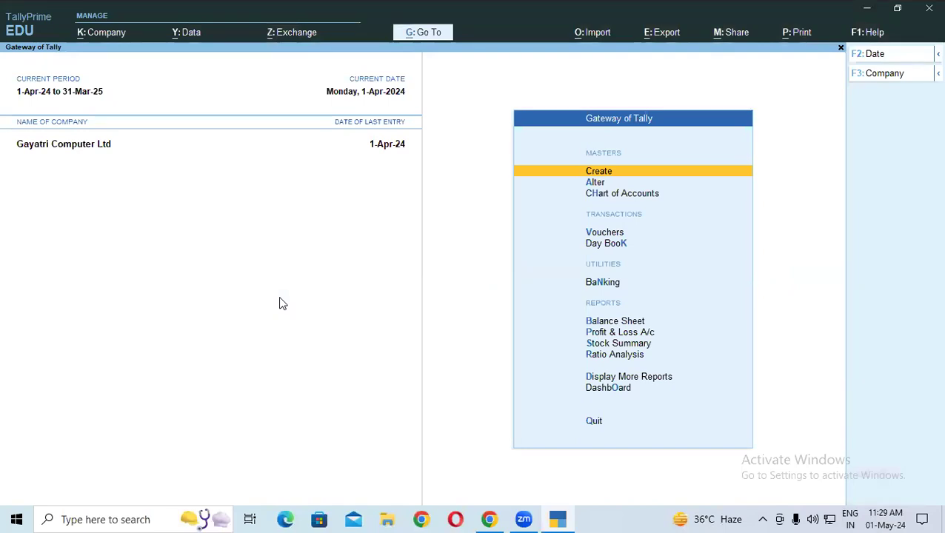
Step: Open voucher entry from the Gateway of Tally and start a new Purchase voucher
key("Down")
key("Down")
key("Down")
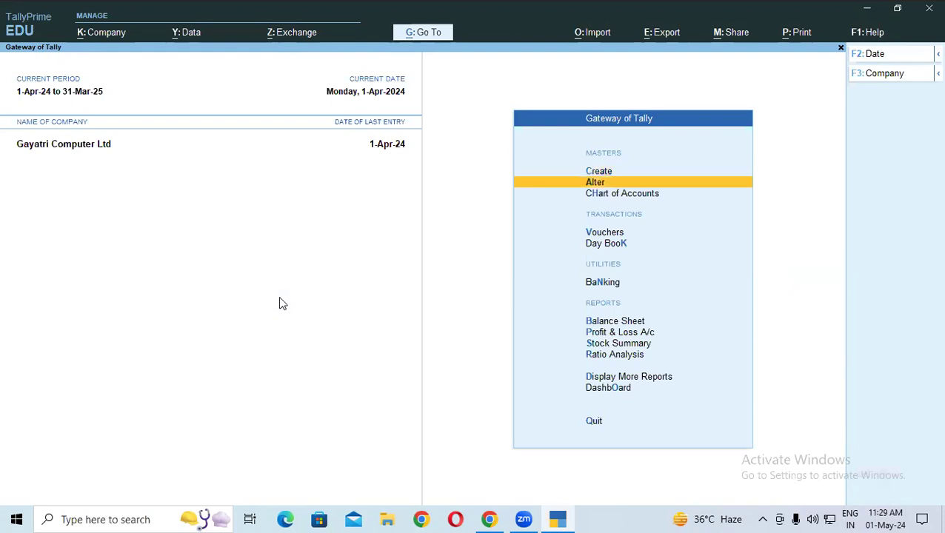
key("Return")
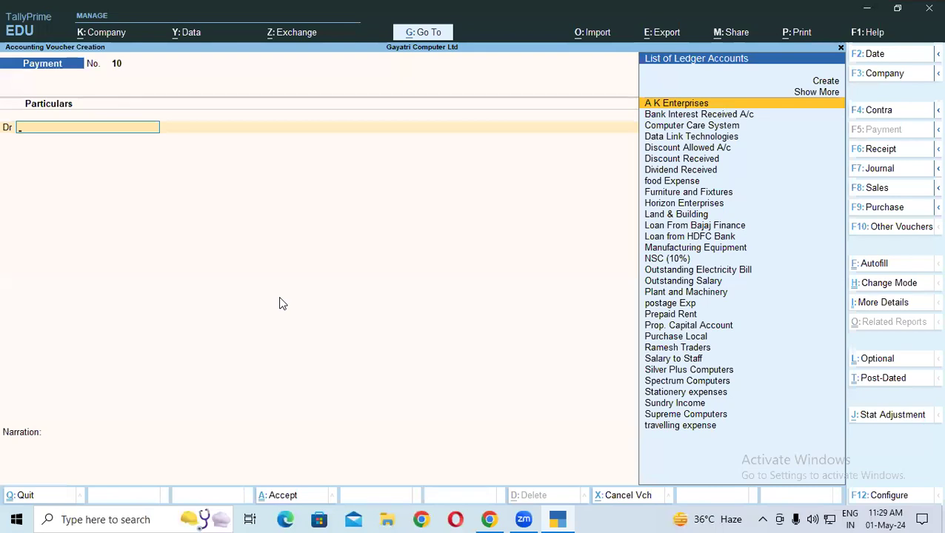
key("F9")
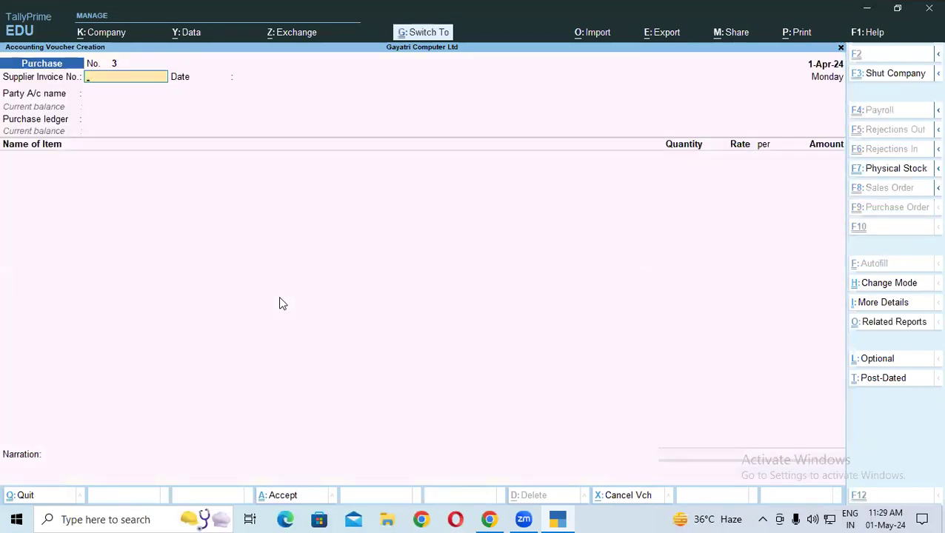
Step: Change the purchase voucher's mode to As Voucher
key("ctrl+h")
key("Down")
key("Down")
key("Return")
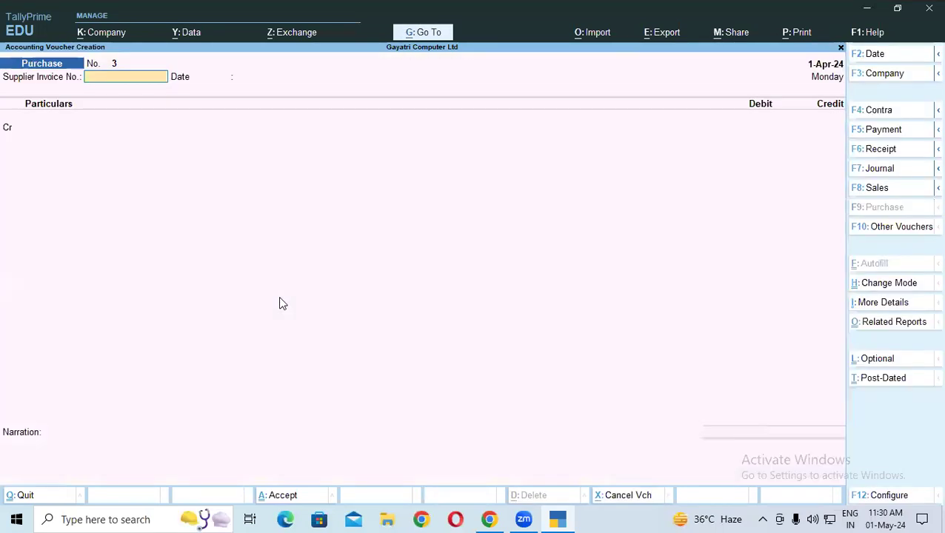
Step: Switch the purchase voucher to Item Invoice mode
key("ctrl+h")
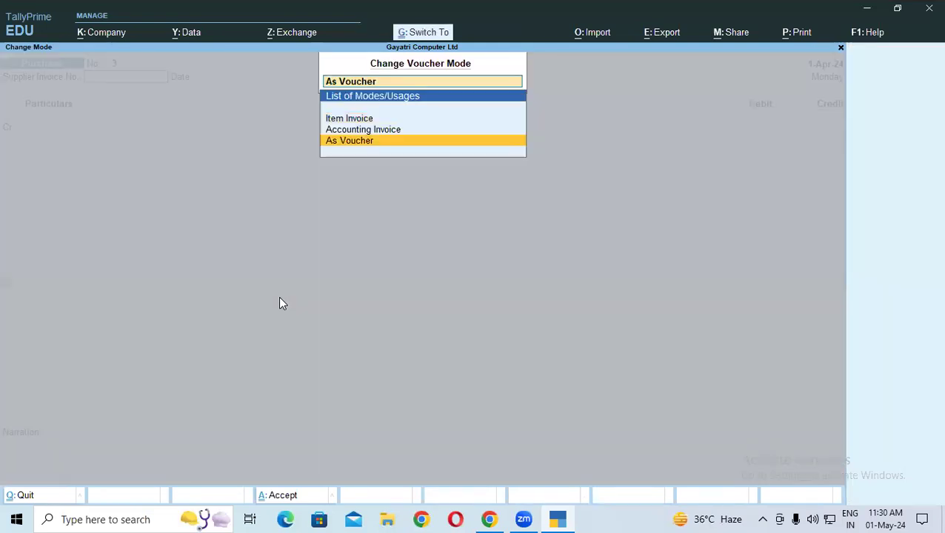
key("Up")
key("Up")
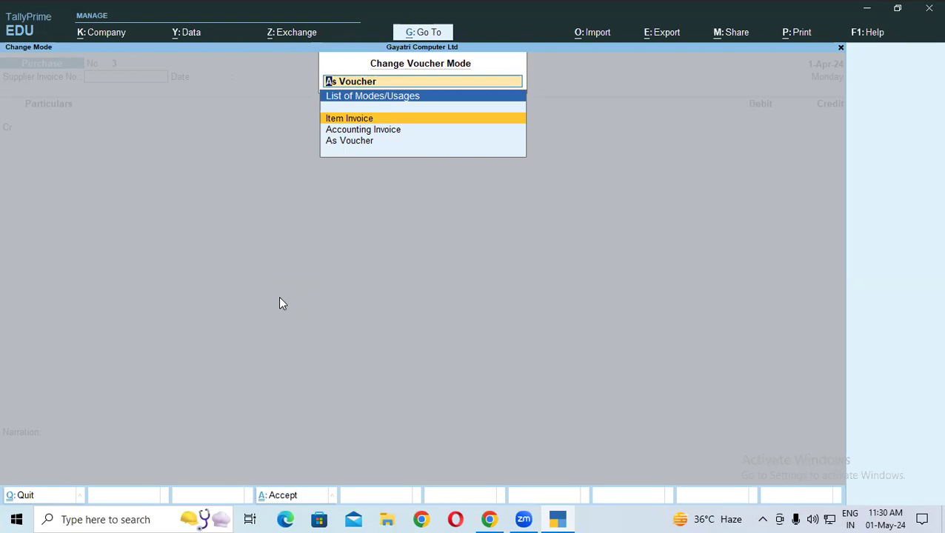
key("Return")
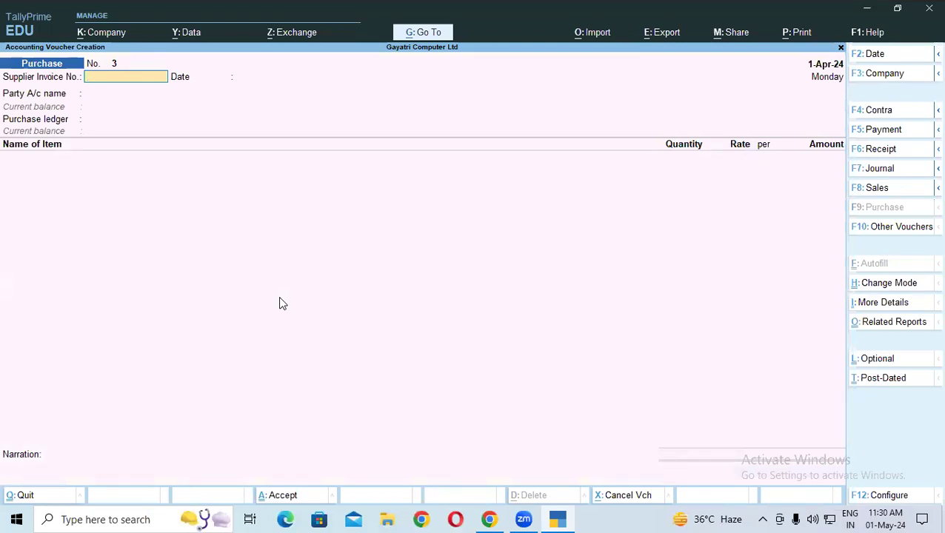
Step: Review exercise 3's supplier, credit terms, invoice number and items in the Chrome PDF against the blank purchase voucher in TallyPrime
key("alt+Tab")
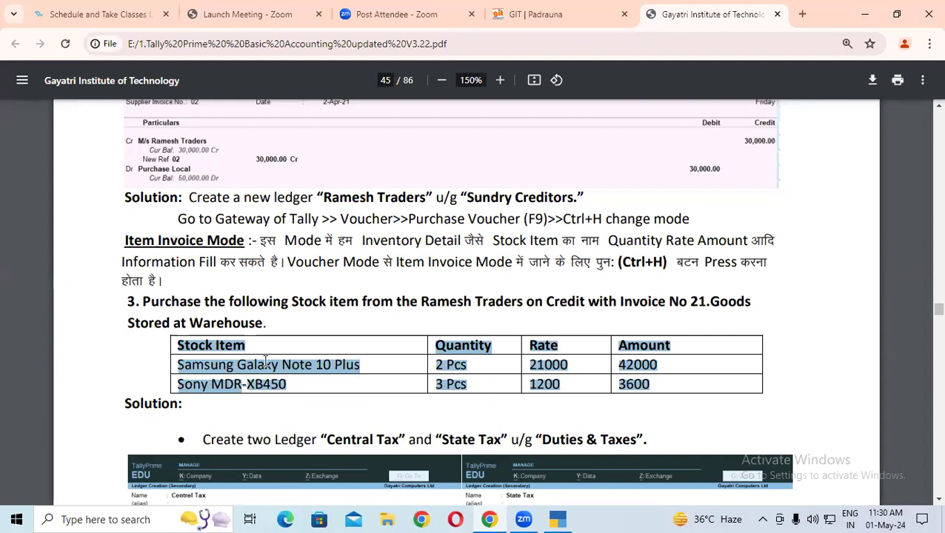
left_click_drag(145, 301, 194, 301)
left_click(388, 301)
left_click_drag(365, 301, 532, 306)
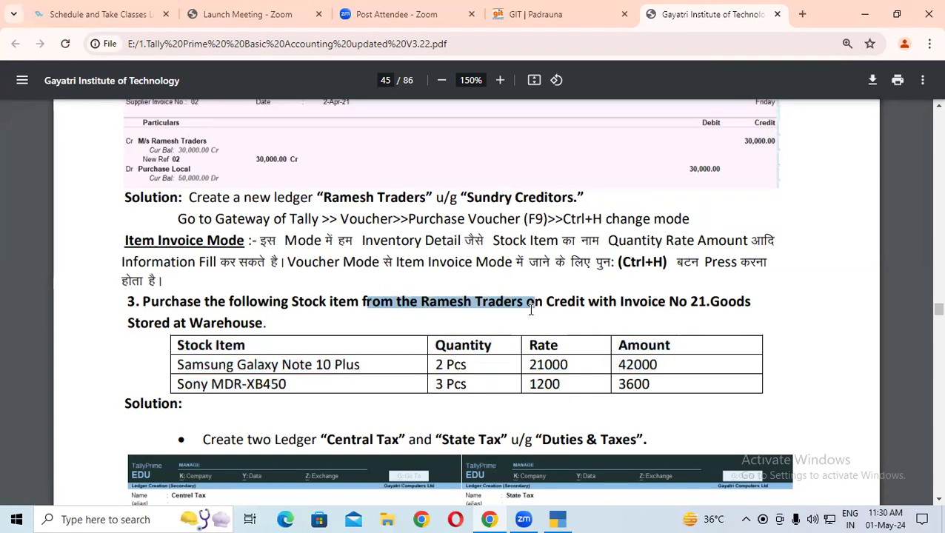
key("alt+space")
left_click(399, 271)
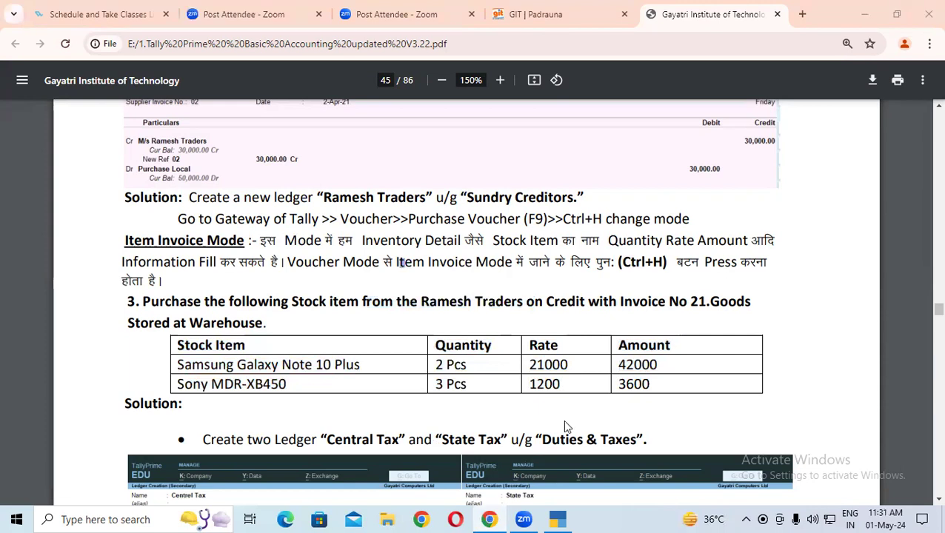
mouse_move(557, 519)
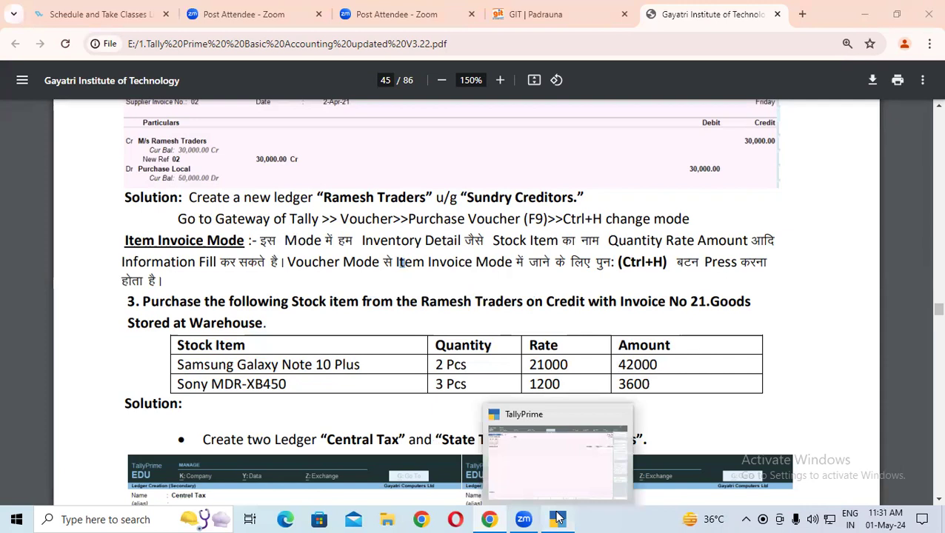
left_click(627, 444)
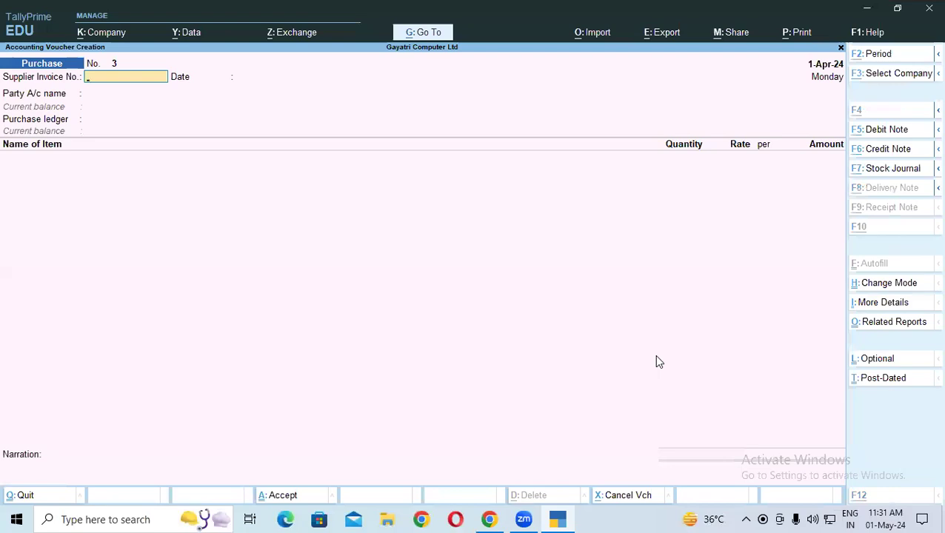
key("alt+Tab")
key("alt+Tab")
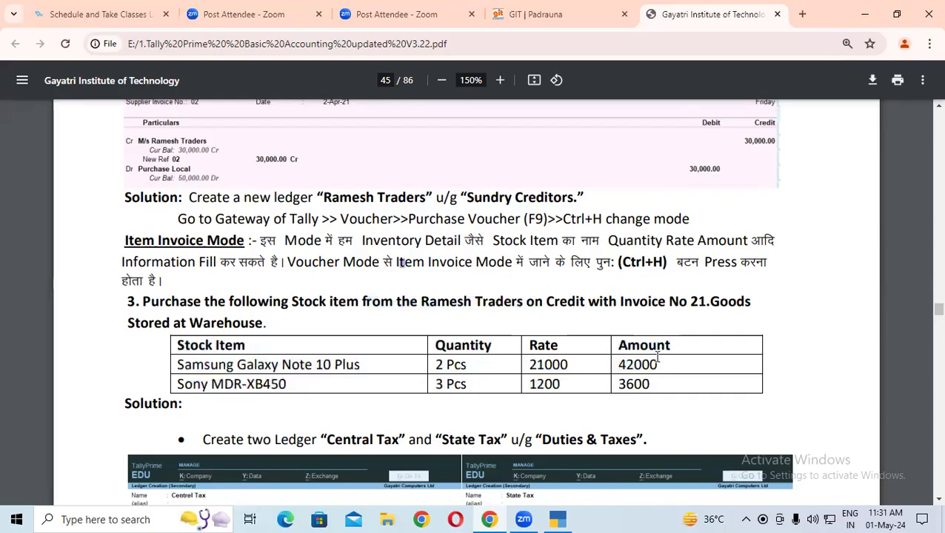
Step: Switch to TallyPrime and enter supplier invoice number 21 dated 1-Apr-24 on the purchase voucher
left_click(569, 518)
type("21")
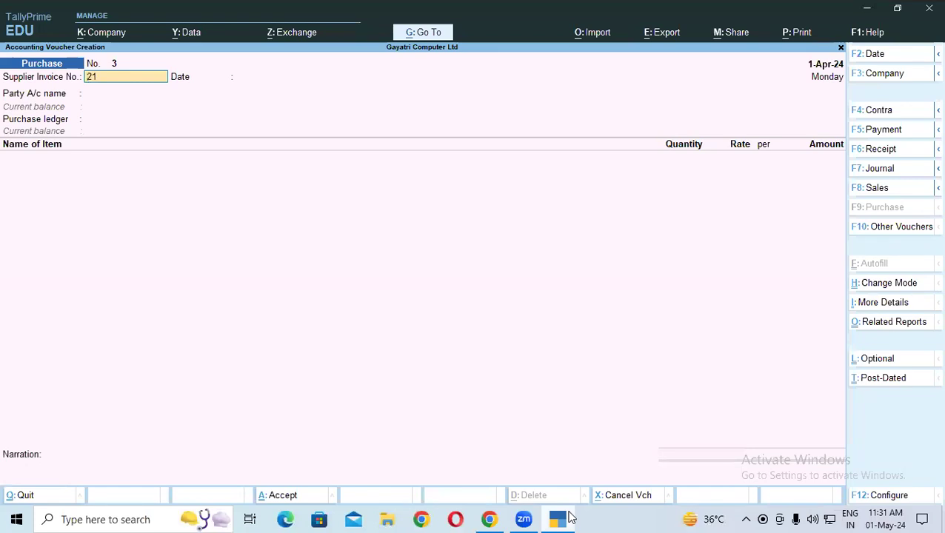
key("Return")
key("Return")
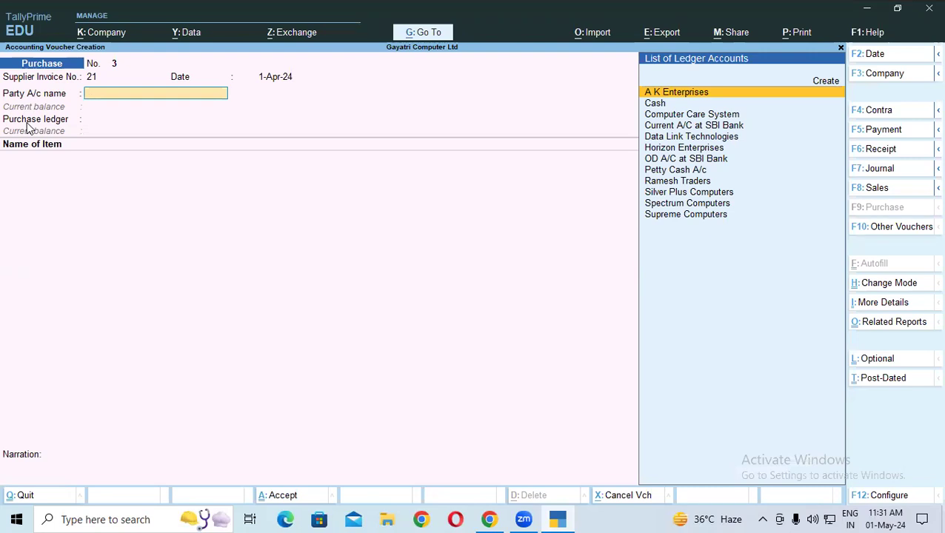
Step: Choose Ramesh Traders as the party account for the purchase voucher
key("Down")
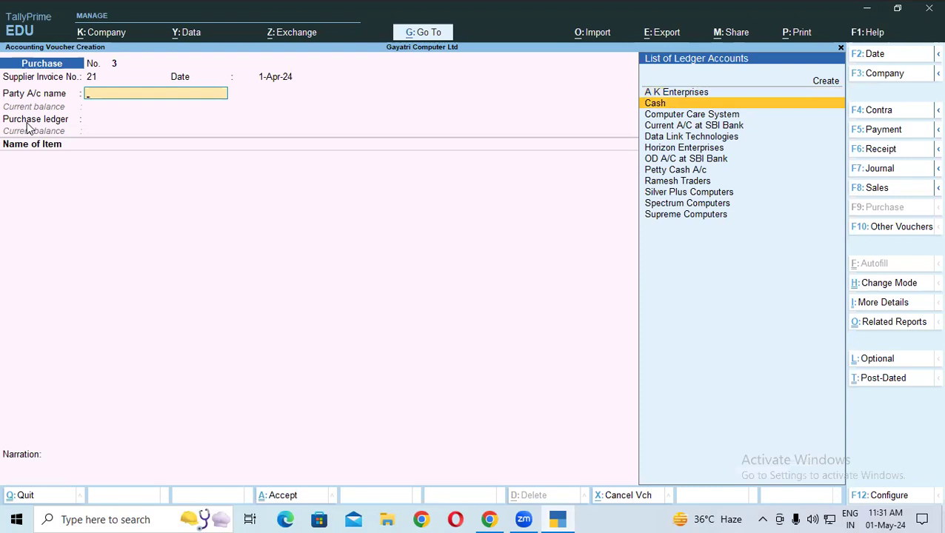
key("Down")
key("Down")
key("Down")
key("Down")
key("Down")
key("Down")
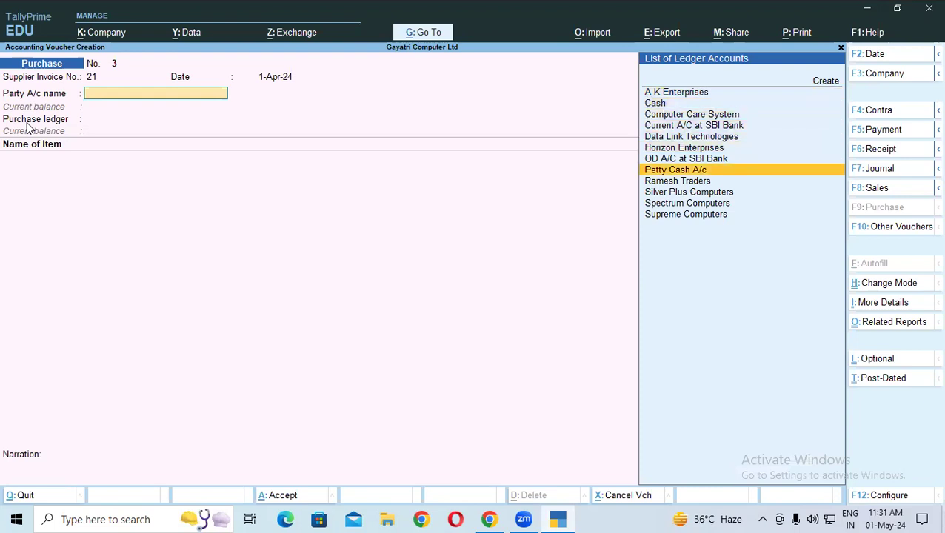
key("Down")
key("Return")
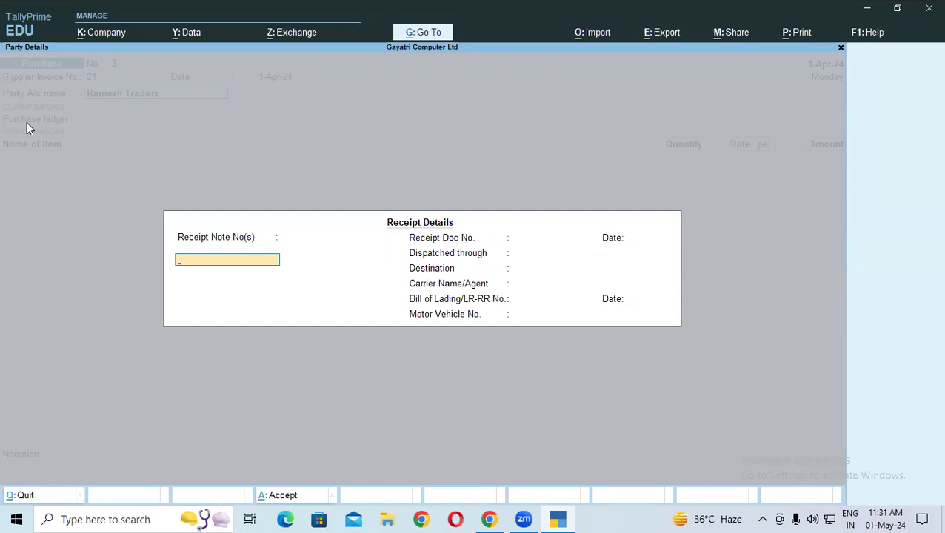
Step: Enter 21 as the receipt note number in the Receipt Details
type("0")
key("BackSpace")
type("21")
key("Return")
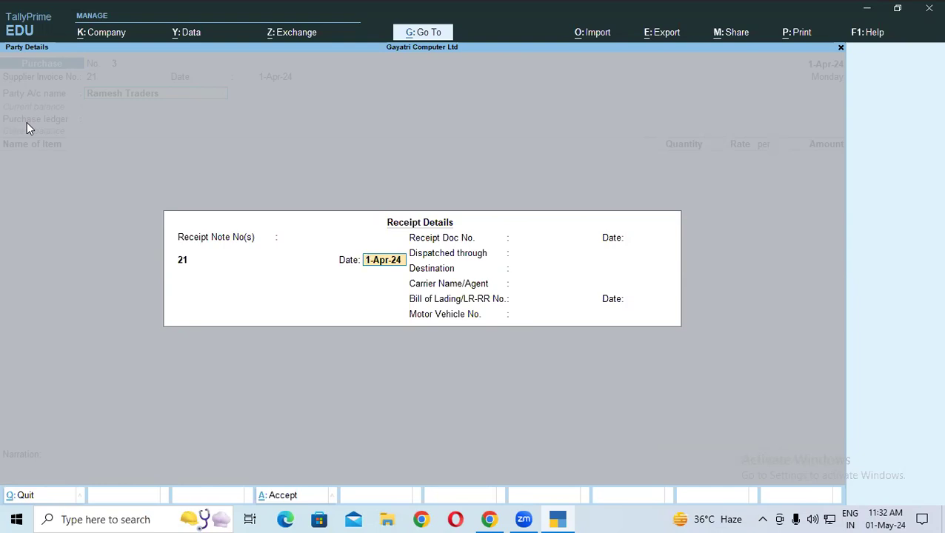
type("01-05")
key("Return")
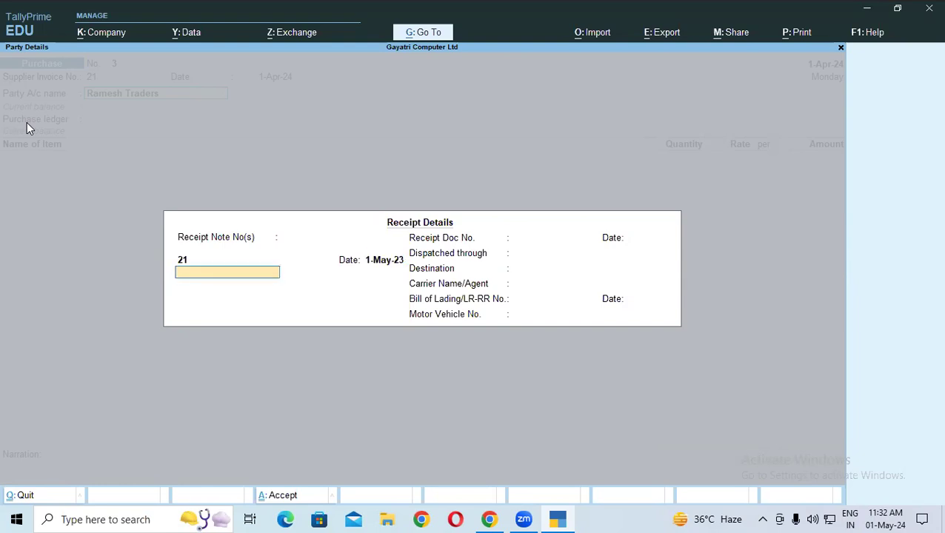
key("BackSpace")
type("01-+")
key("BackSpace")
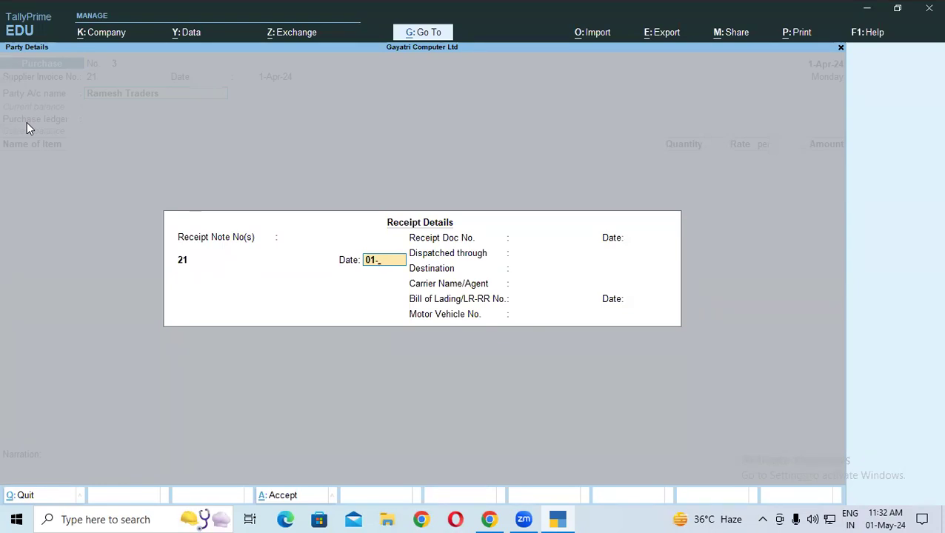
type("05-2024")
key("BackSpace")
key("BackSpace")
key("BackSpace")
key("BackSpace")
key("BackSpace")
key("BackSpace")
key("BackSpace")
key("BackSpace")
key("BackSpace")
key("BackSpace")
Step: Date receipt note 21 as 1-Apr-24 and finish the list of receipt notes
type("01-04")
key("Return")
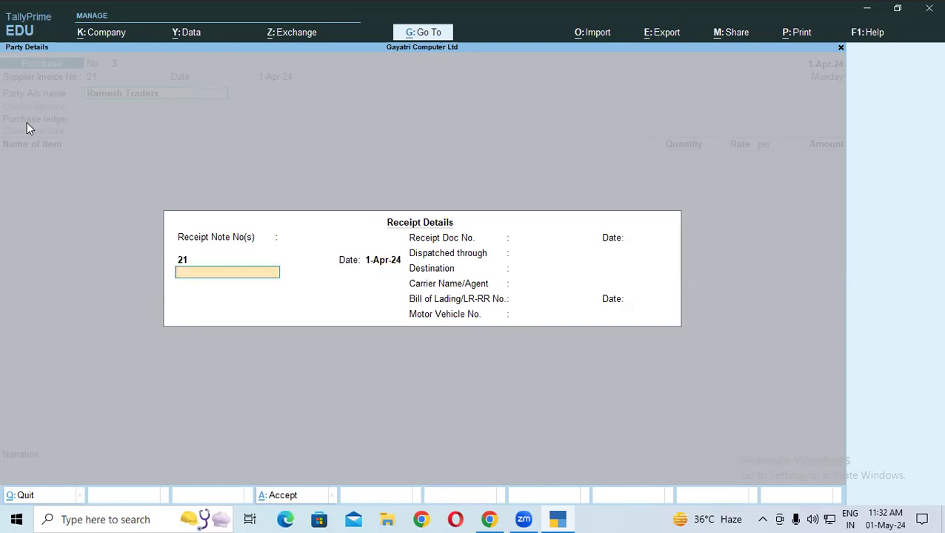
key("Return")
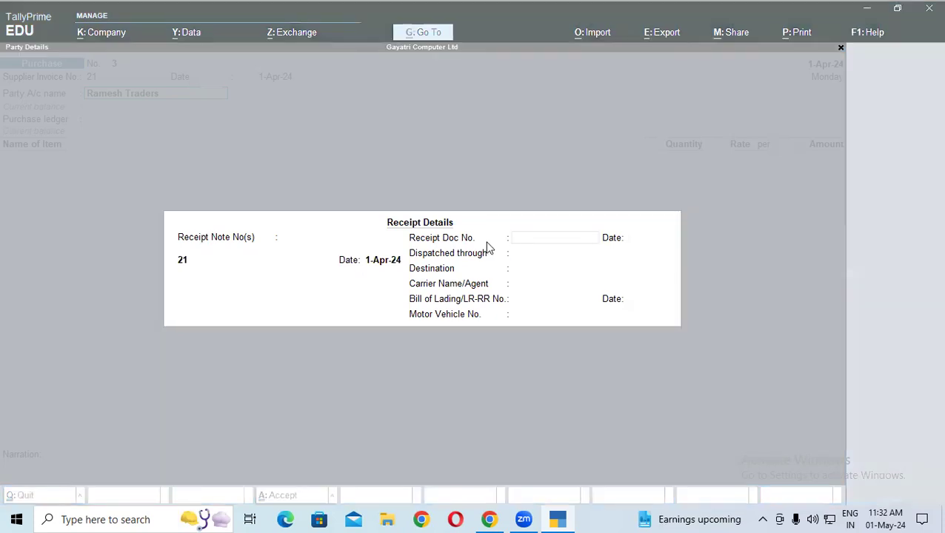
Step: Enter receipt document number 21 with the date 1-Apr-24
type("21")
key("Return")
type("01-")
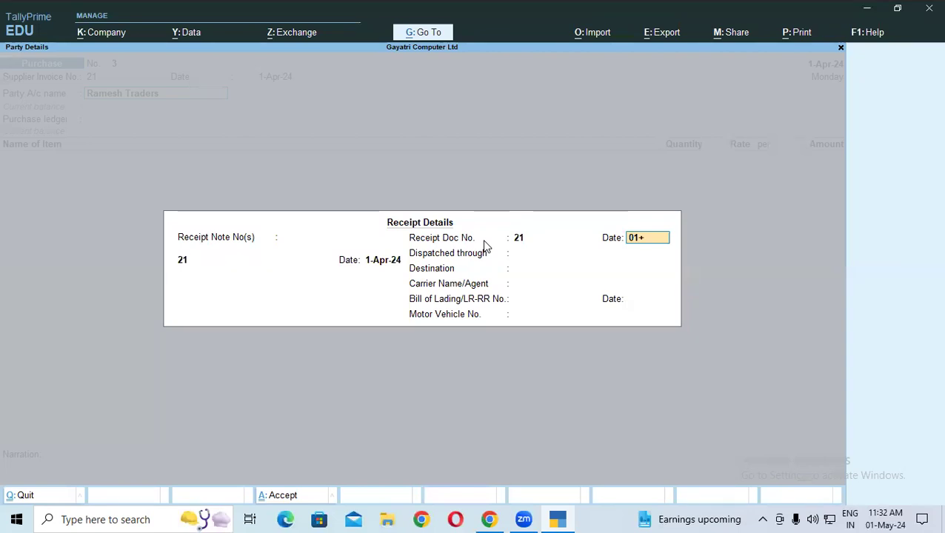
type(".04")
key("Return")
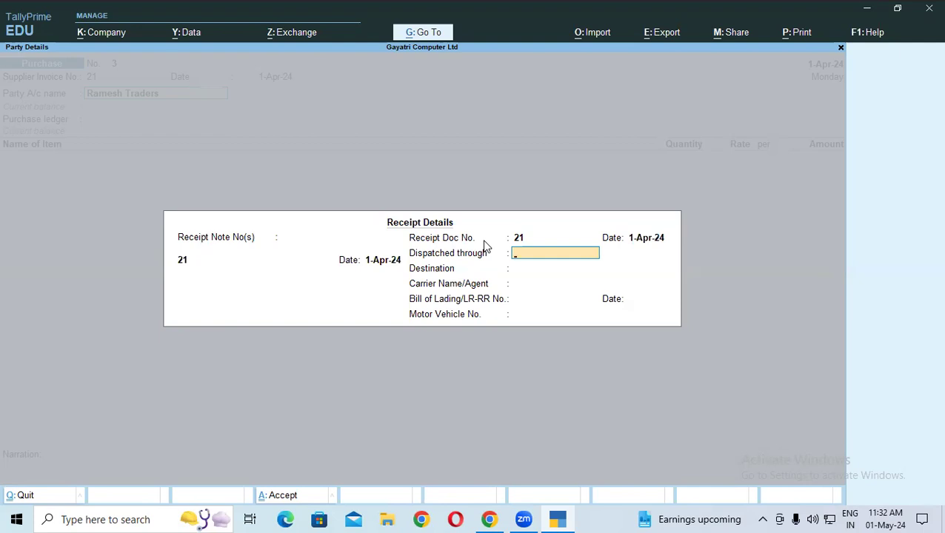
Step: Set the dispatch method to Truck and the destination to 80KM, and enter the carrier agent's name
type("Truck")
key("Return")
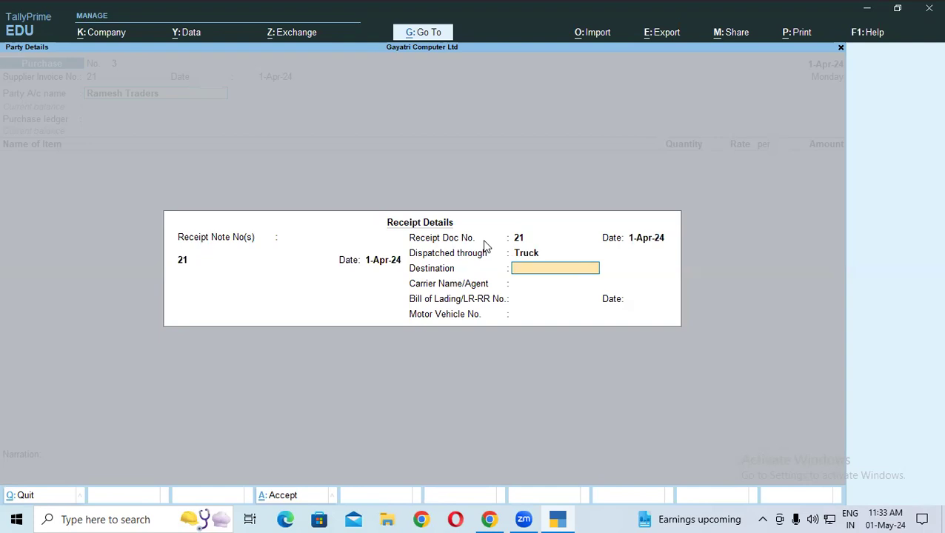
type("80KM")
key("Return")
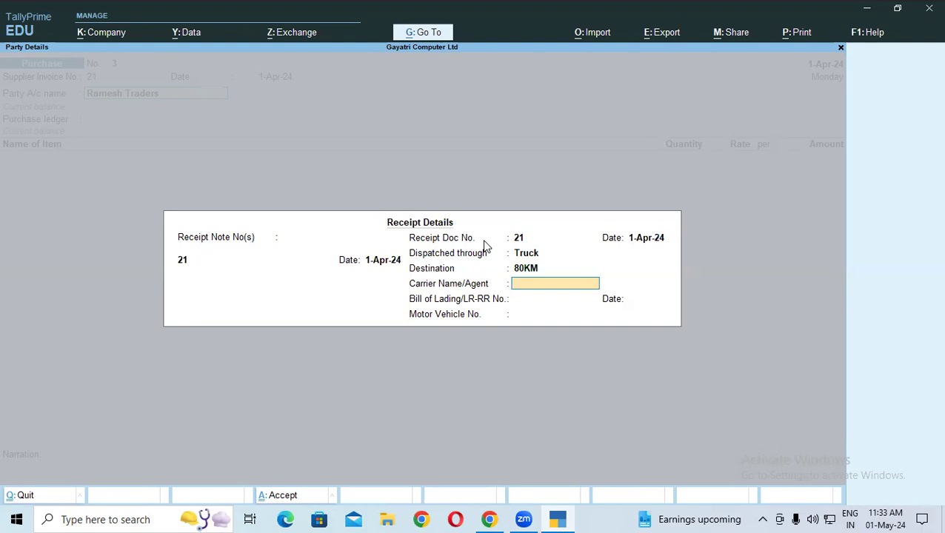
type("Anuj")
key("Return")
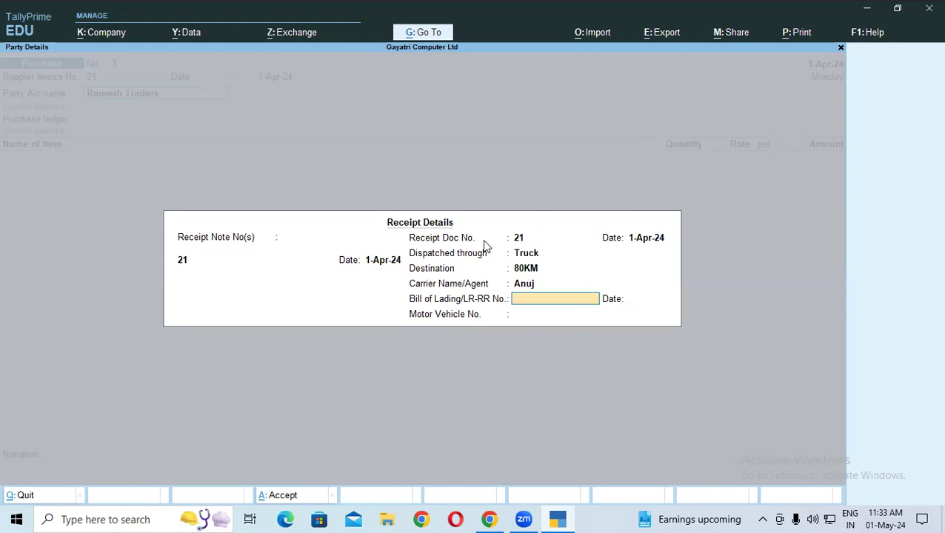
Step: Enter bill of lading number 21 dated 1-Apr-24 and the motor vehicle's registration number, completing the Receipt Details
type("01")
key("BackSpace")
key("BackSpace")
type("21")
key("Return")
type("01")
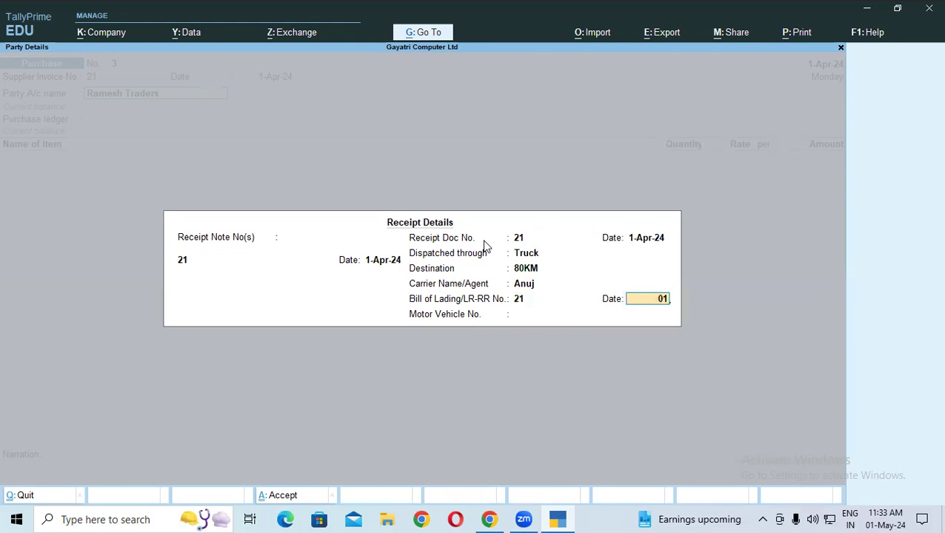
type(".04")
key("Return")
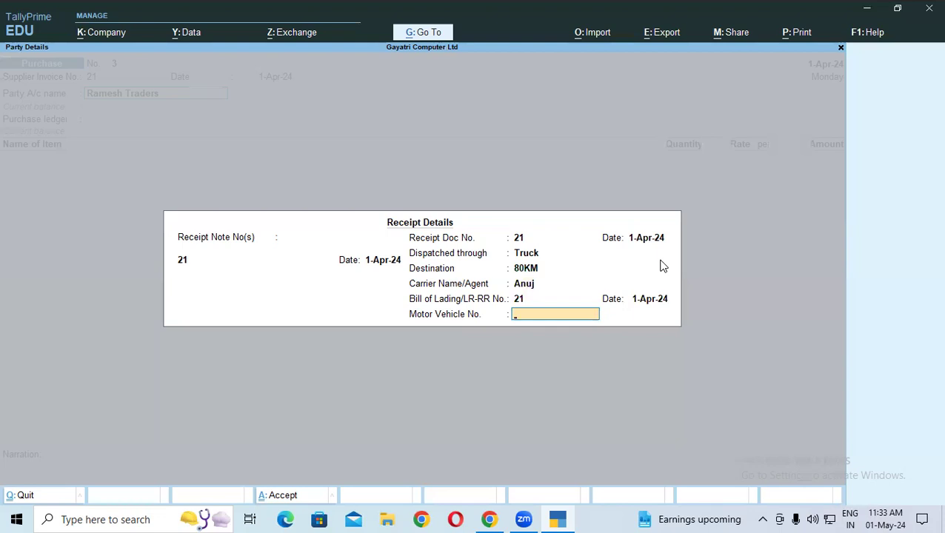
type("UP57CC2025")
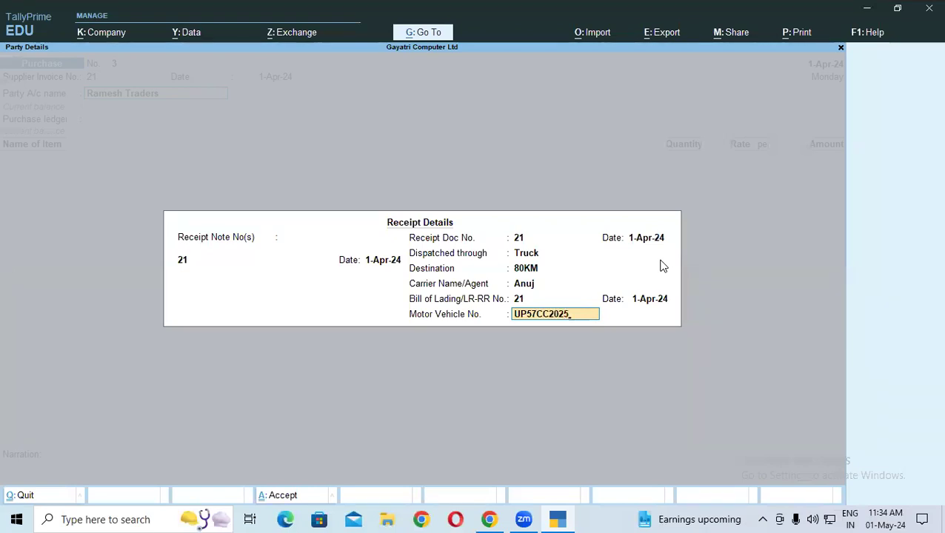
key("Return")
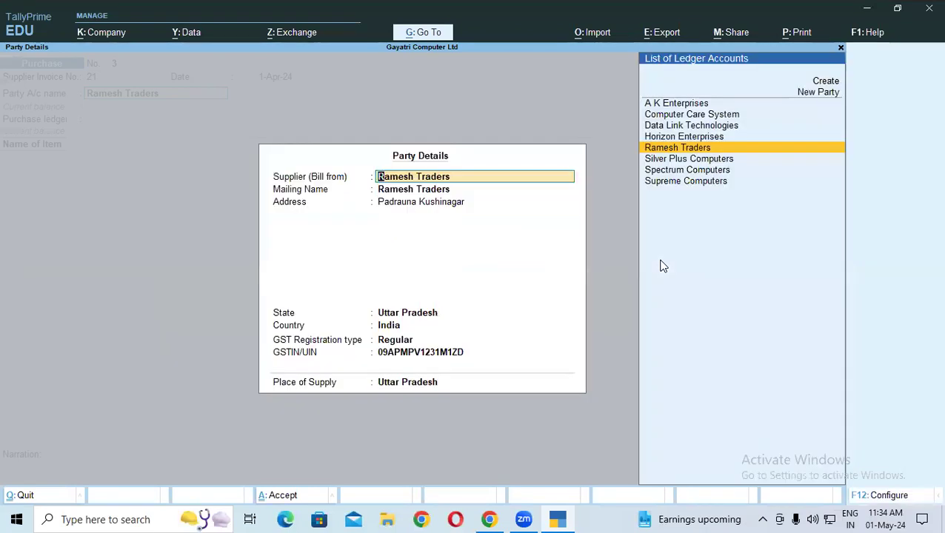
Step: Recheck the completed Receipt Details field by field, from the receipt note number through the motor vehicle number
key("ctrl+a")
key("Return")
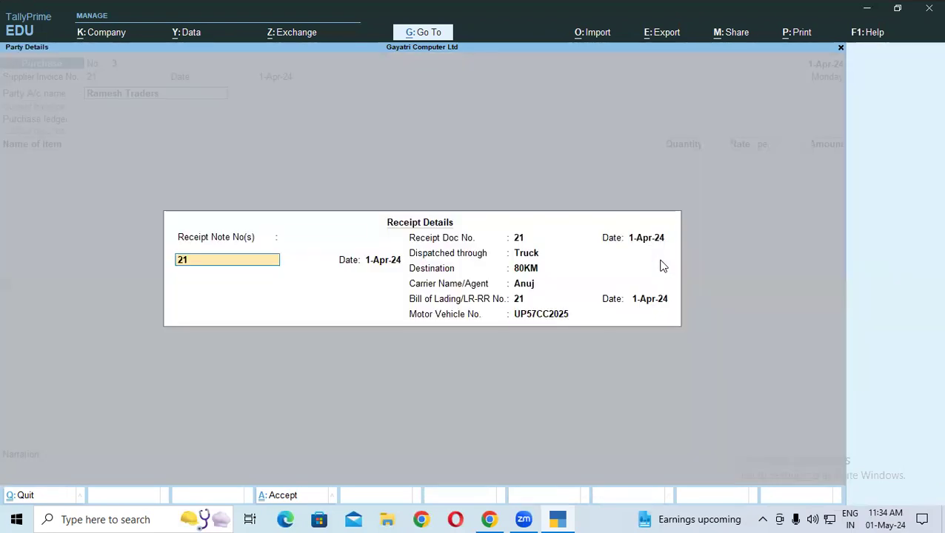
key("Return")
key("Return")
key("Return")
key("Return")
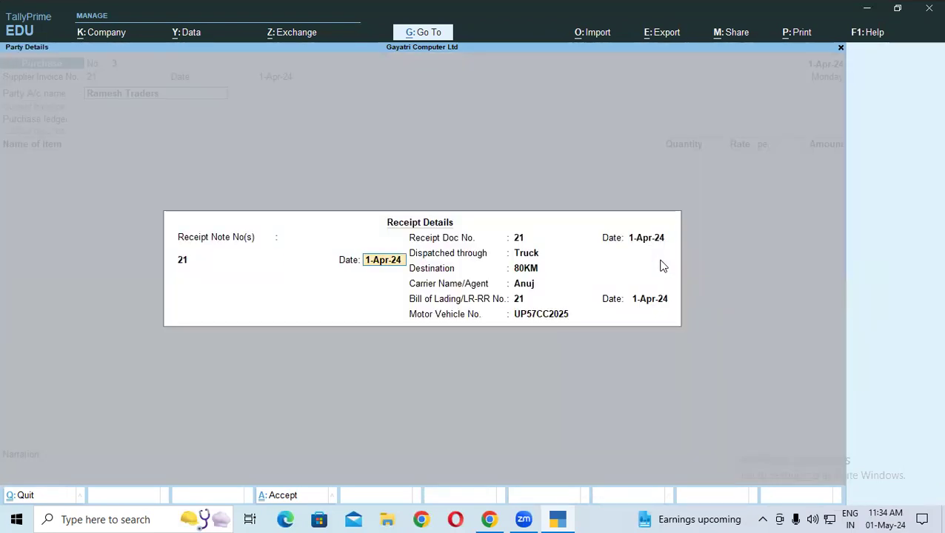
key("Return")
key("Return")
key("Return")
key("Return")
key("Return")
key("Return")
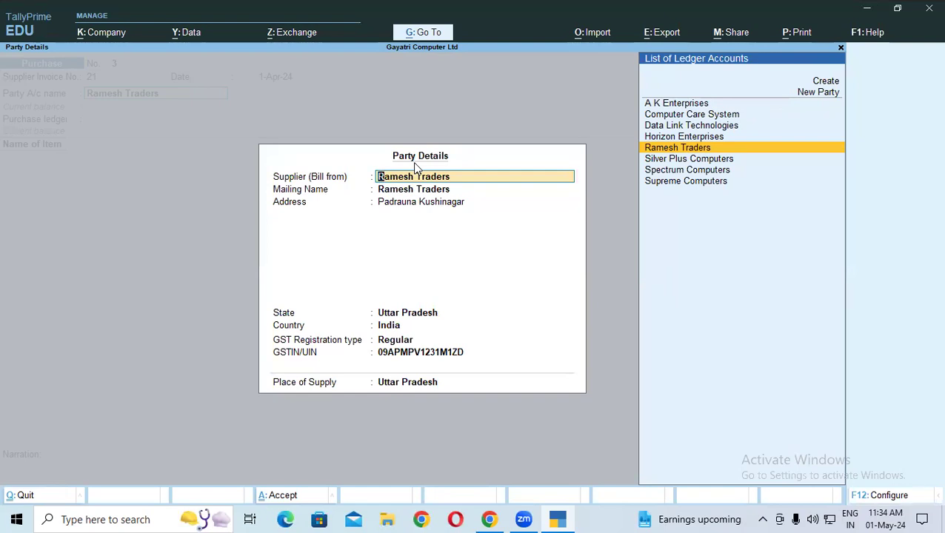
Step: Accept the Ramesh Traders party details as filled in and choose Purchase Local as the purchase ledger
key("Return")
key("Return")
key("Return")
key("Return")
key("Return")
key("Return")
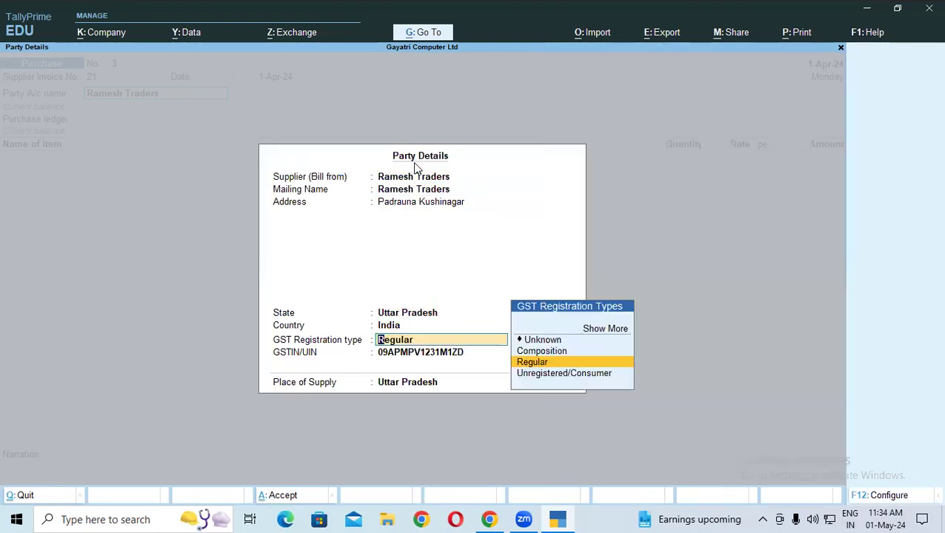
key("Return")
key("Return")
key("Return")
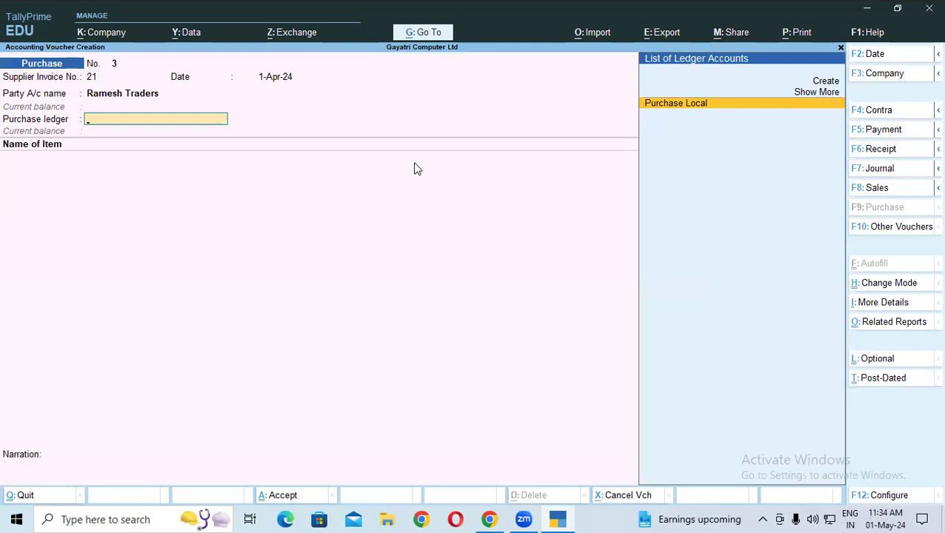
key("Return")
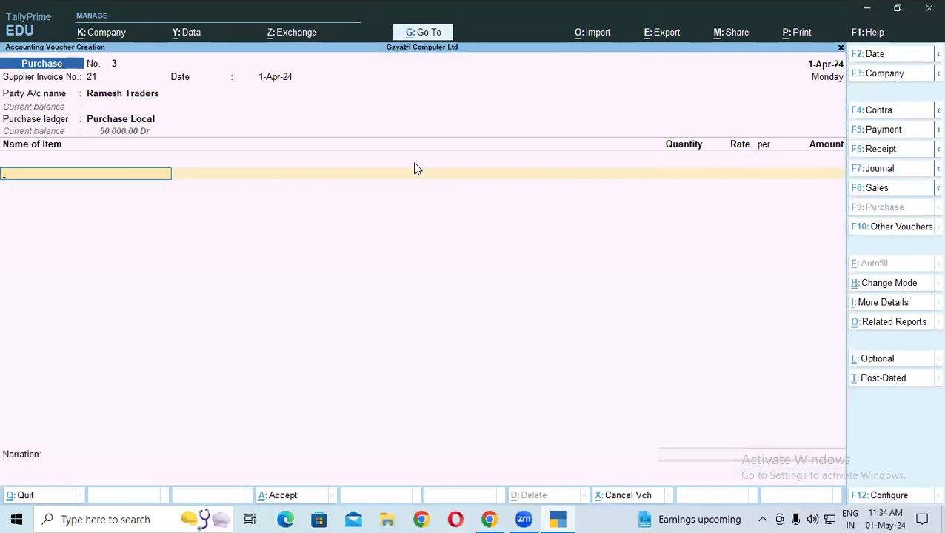
Step: Find the first stock item in the Chrome PDF exercise and select Samsung Galaxy as the voucher's item in TallyPrime
key("alt+Tab")
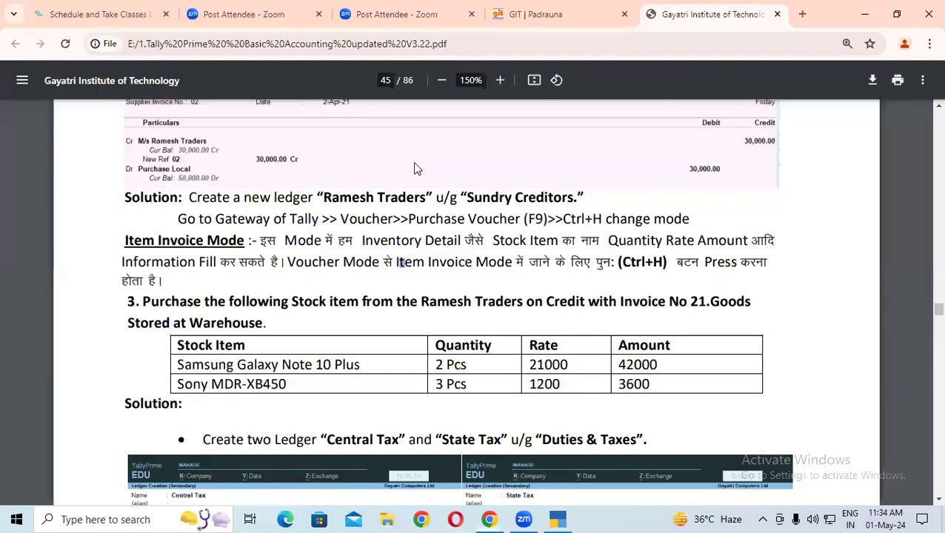
left_click_drag(175, 364, 361, 364)
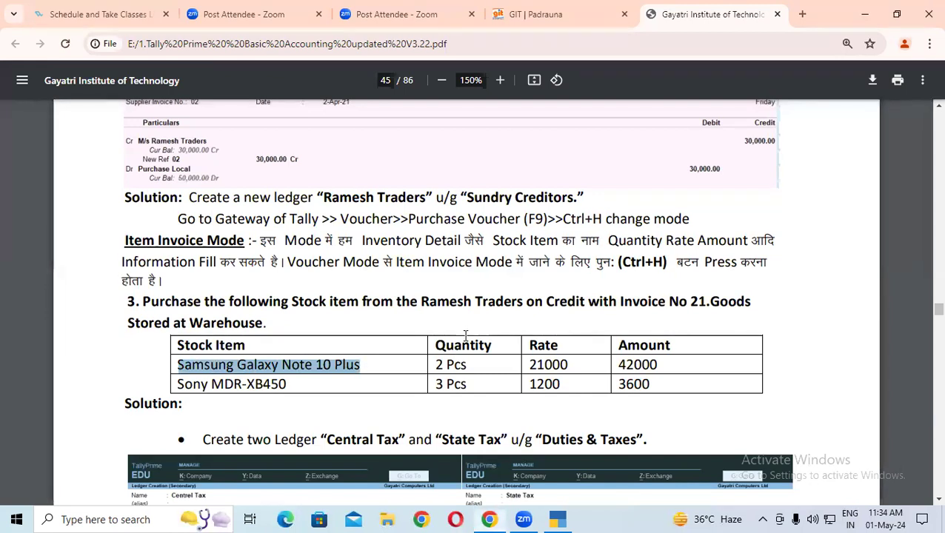
key("alt+Tab")
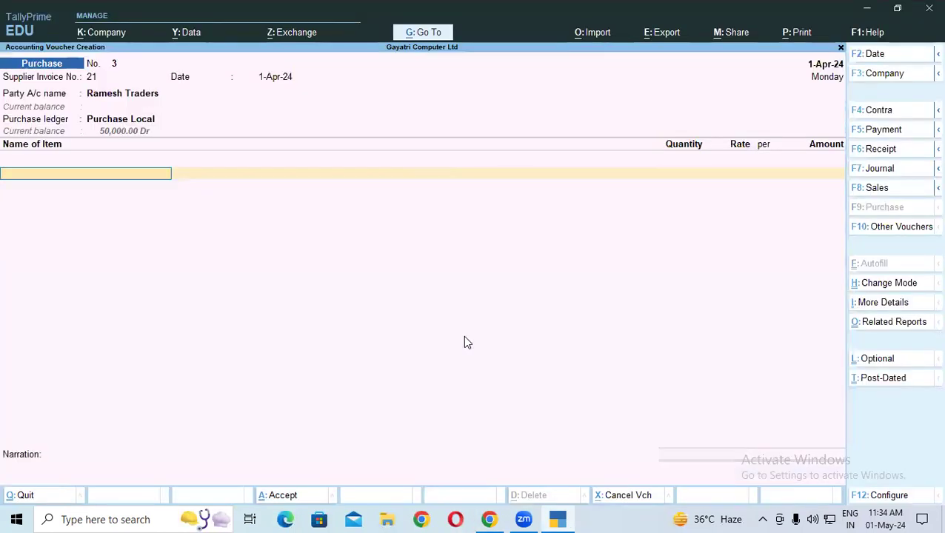
type("Su")
key("Down")
key("Down")
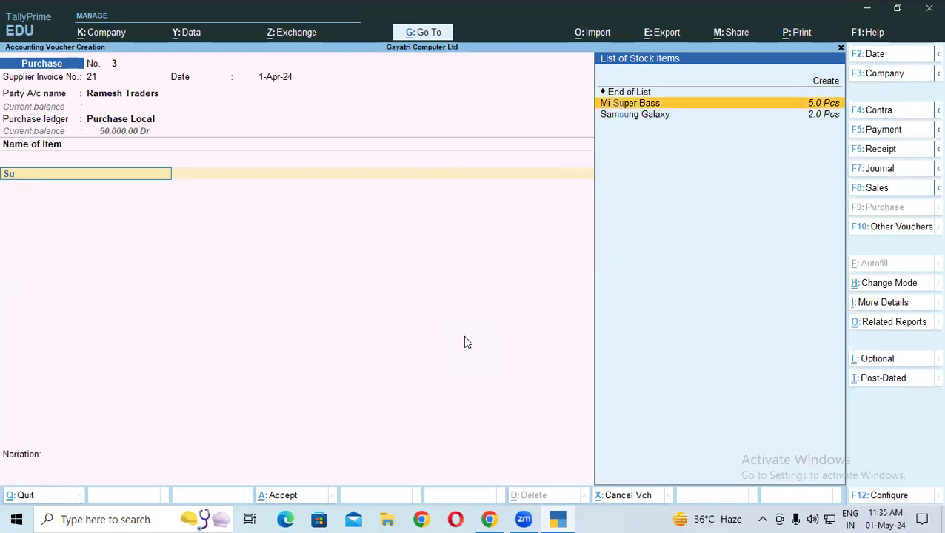
key("Return")
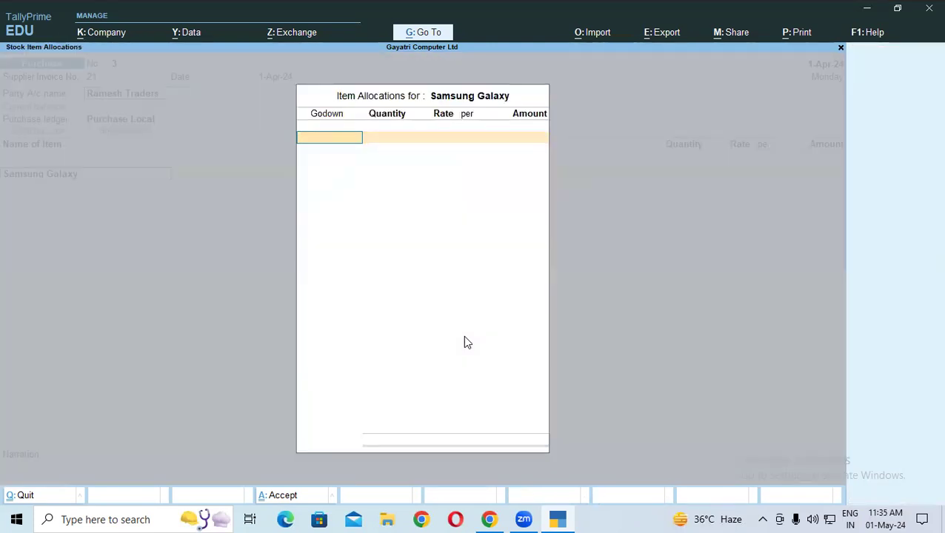
Step: Check the storage location in the PDF and allocate the Samsung Galaxy item to the Warehouse godown
key("alt+Tab")
key("alt+Tab")
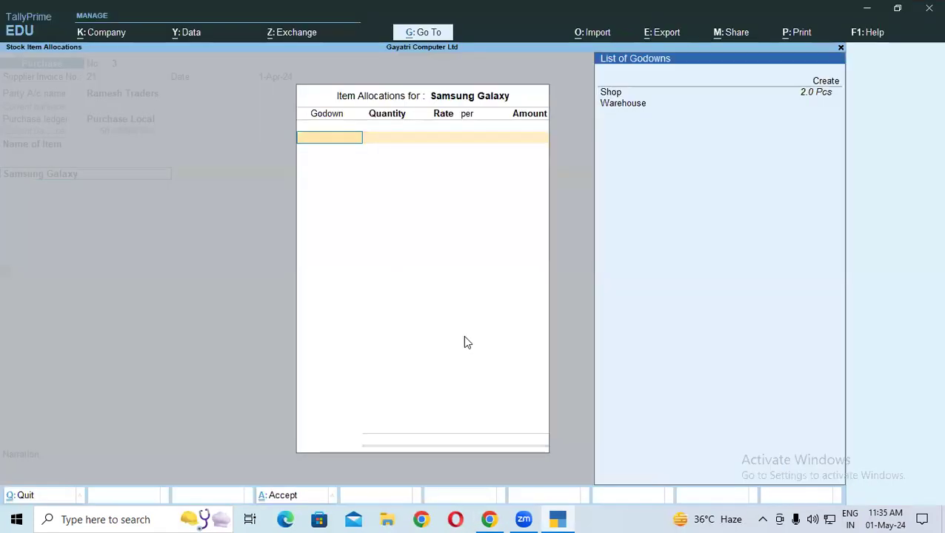
key("Down")
key("Down")
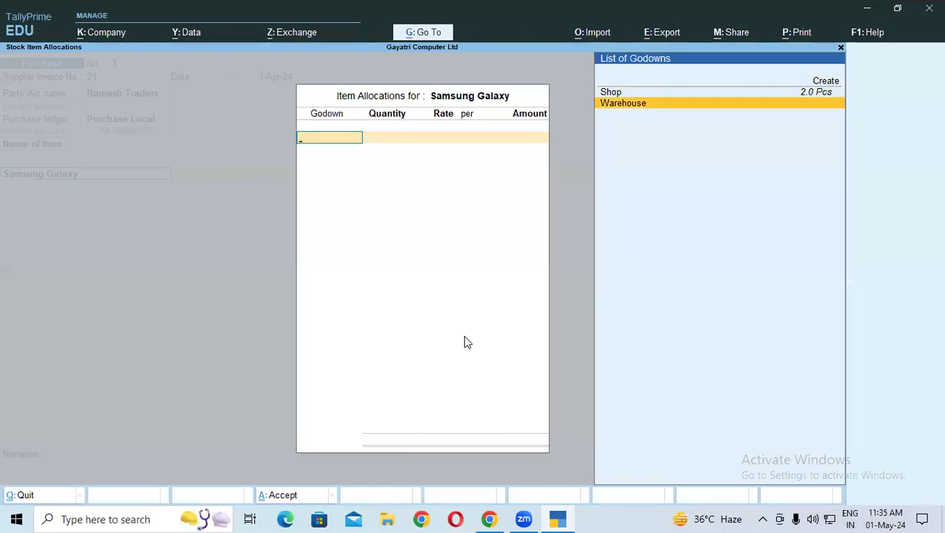
key("Return")
Step: Check the quantity in the PDF, enter 2 Pcs of Samsung Galaxy at the rate of 21,000, and accept the item line
key("alt+Tab")
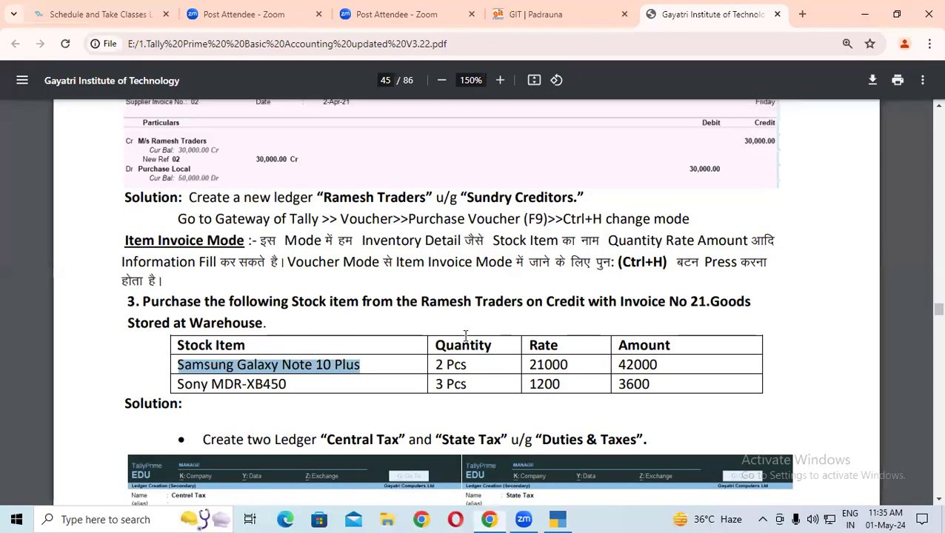
key("alt+Tab")
type("2")
key("Return")
key("Return")
key("Return")
key("Return")
key("Return")
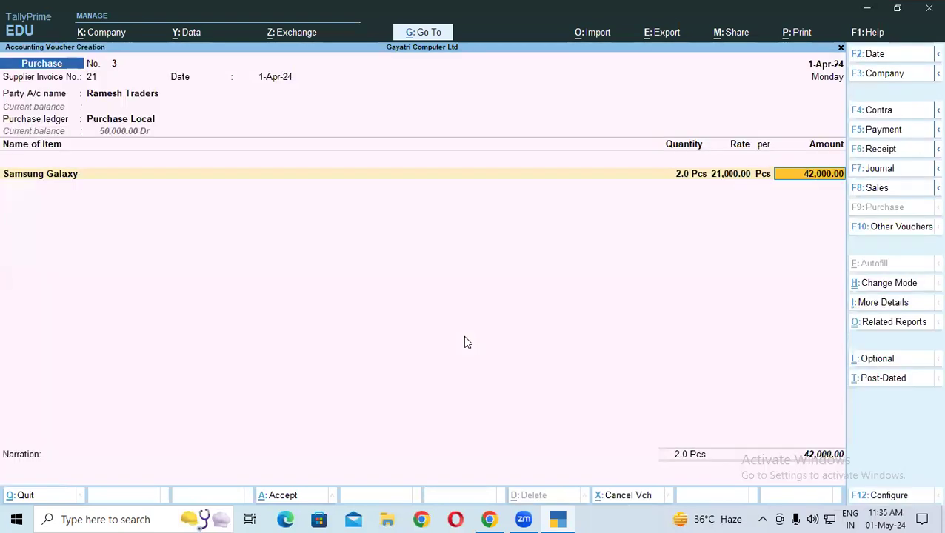
key("Return")
Step: Check the second stock item in the Chrome PDF exercise and select Sony MDR- XB450 as the next item in the TallyPrime voucher
key("alt+Tab")
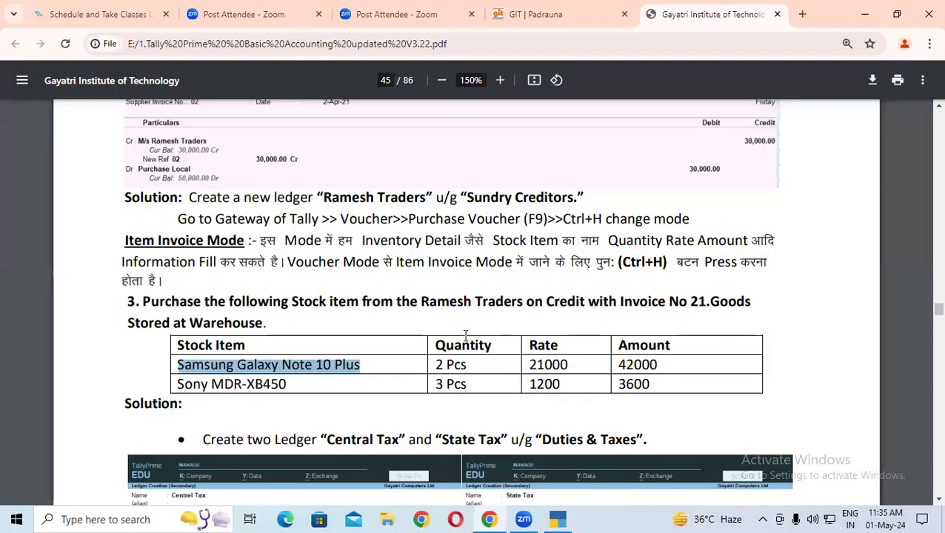
key("alt+Tab")
type("S")
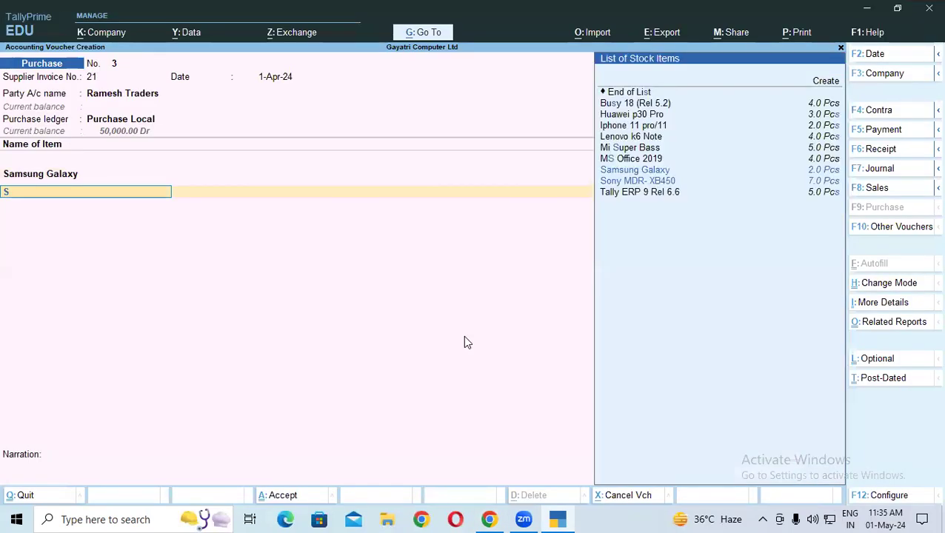
key("Down")
key("Return")
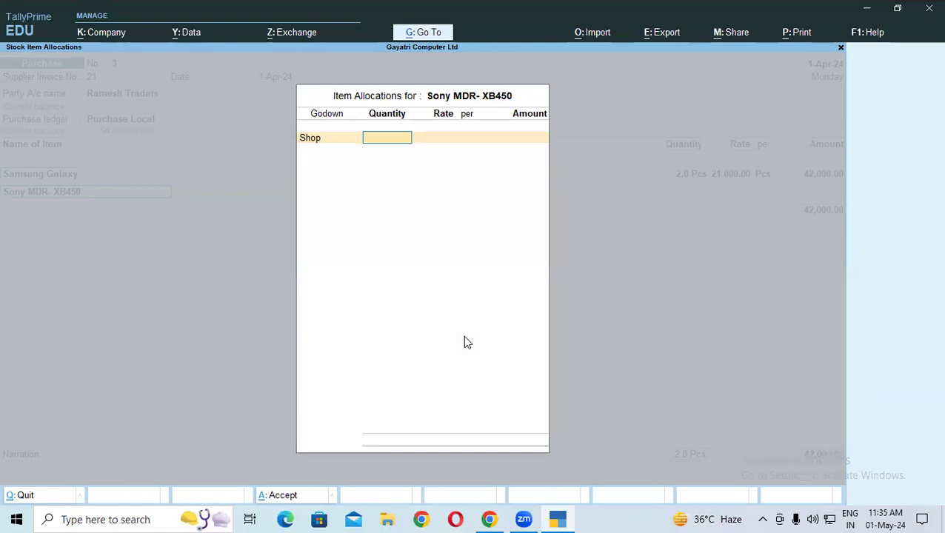
Step: Allocate the Sony item to the Warehouse godown, check its quantity in the PDF, and enter 3 Pcs at the rate of 1,200
key("Down")
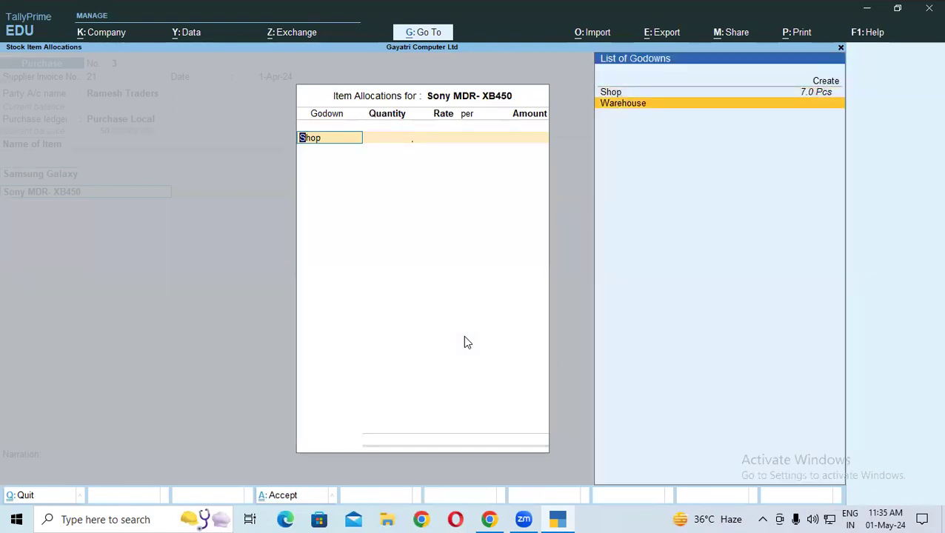
key("Return")
key("alt+Tab")
key("alt+Tab")
type("3")
key("Return")
type("1,200")
key("Return")
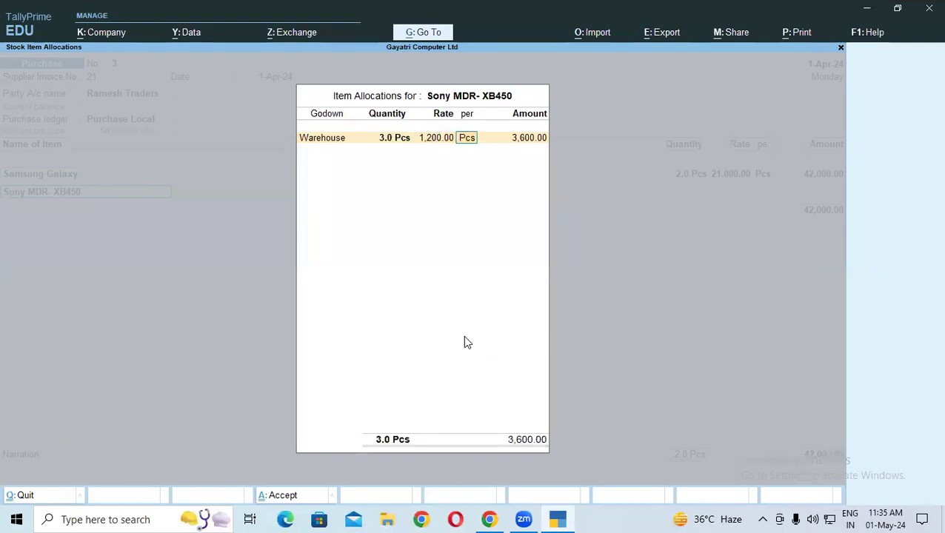
Step: Compare the Sony item's rate in the Chrome PDF exercise table with the solved purchase voucher on the following page
key("alt+Tab")
scroll(466, 336, "down", 3)
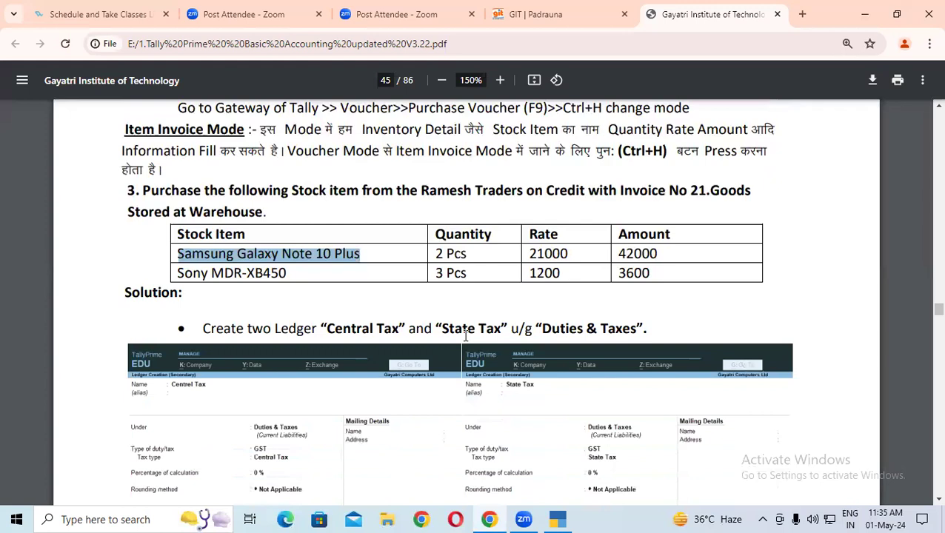
scroll(466, 337, "down", 5)
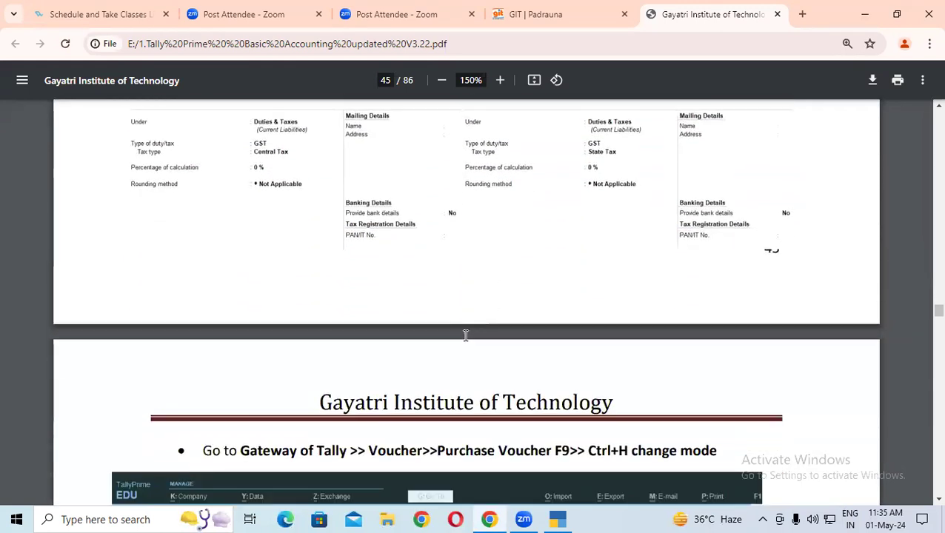
scroll(466, 336, "down", 5)
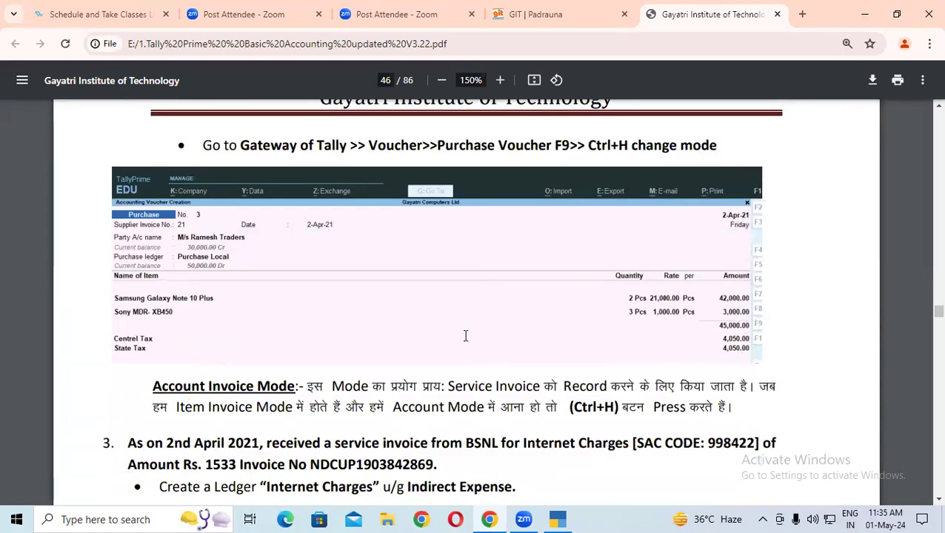
scroll(466, 336, "up", 10)
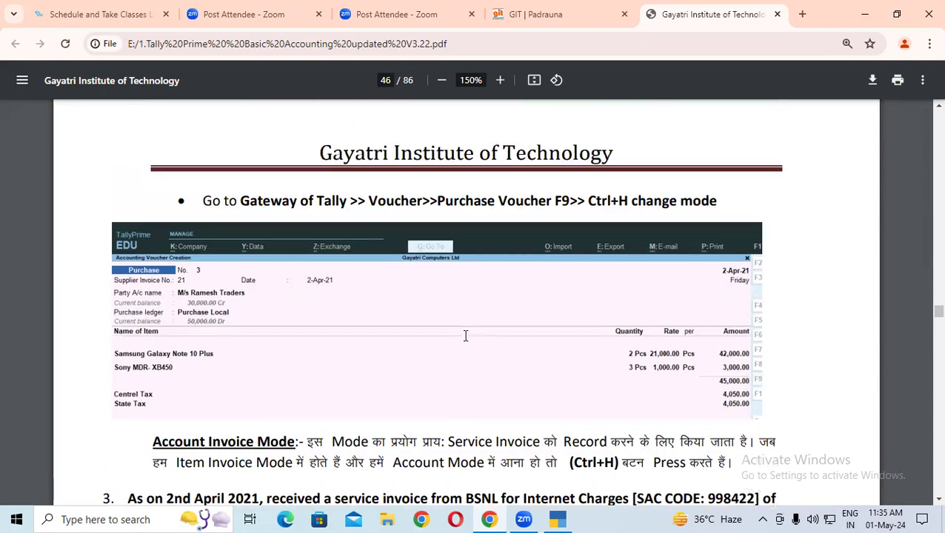
scroll(466, 337, "down", 3)
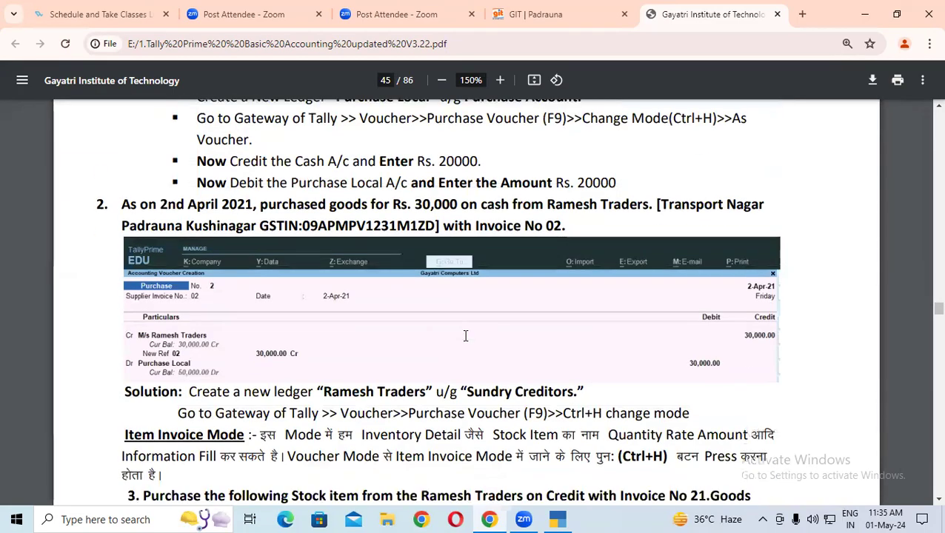
scroll(466, 336, "down", 2)
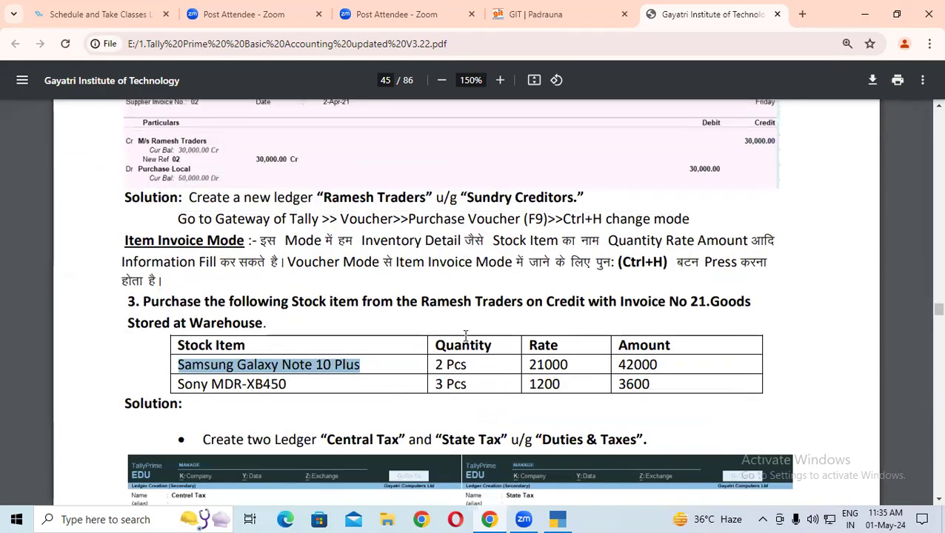
Step: Back in TallyPrime, set the Sony item's rate to 1,000 and accept the item line
key("alt+Tab")
key("shift+Tab")
type("1000")
key("Return")
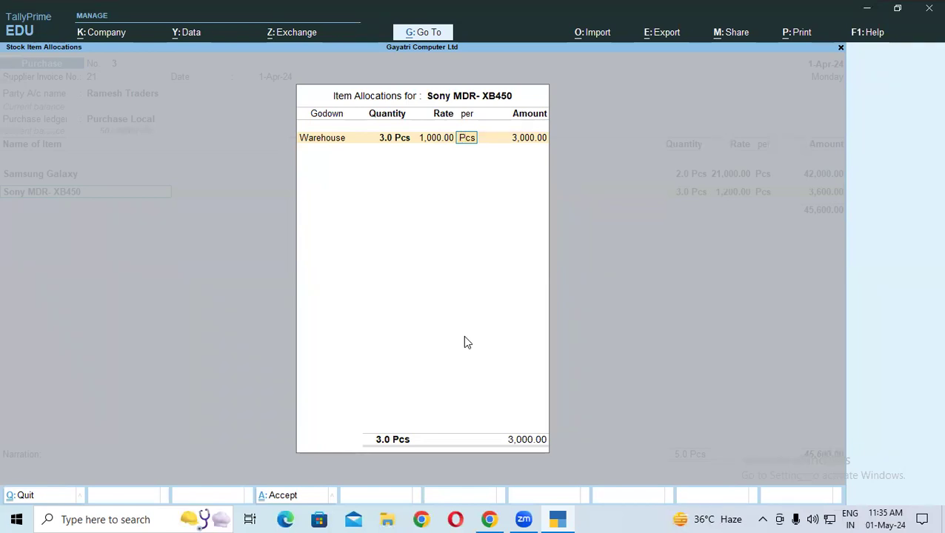
key("Return")
key("Return")
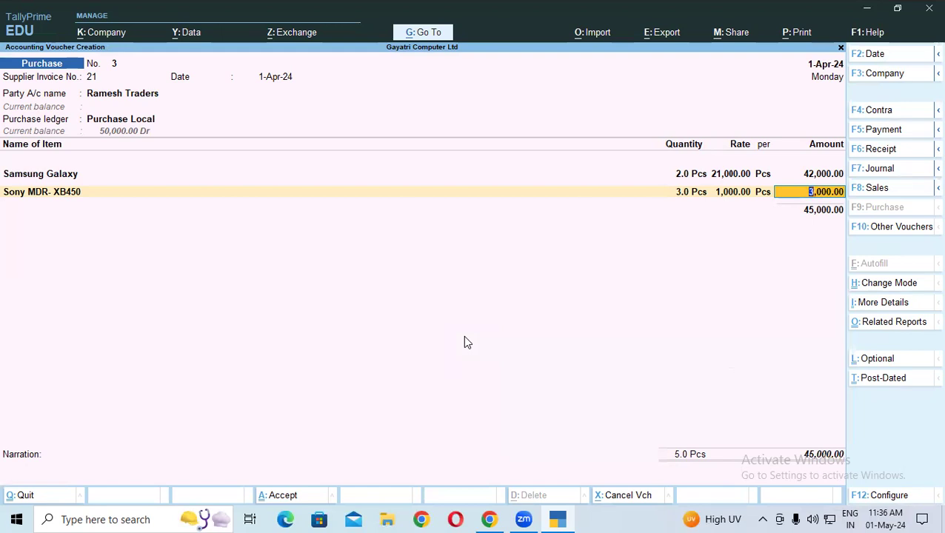
key("Return")
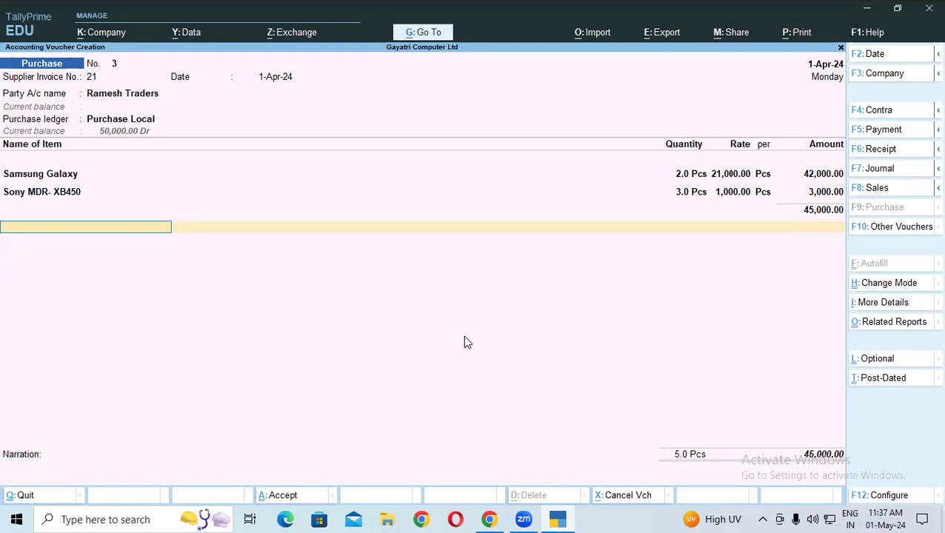
Step: End the stock item list and the additional ledger list without adding further entries
key("BackSpace")
key("Return")
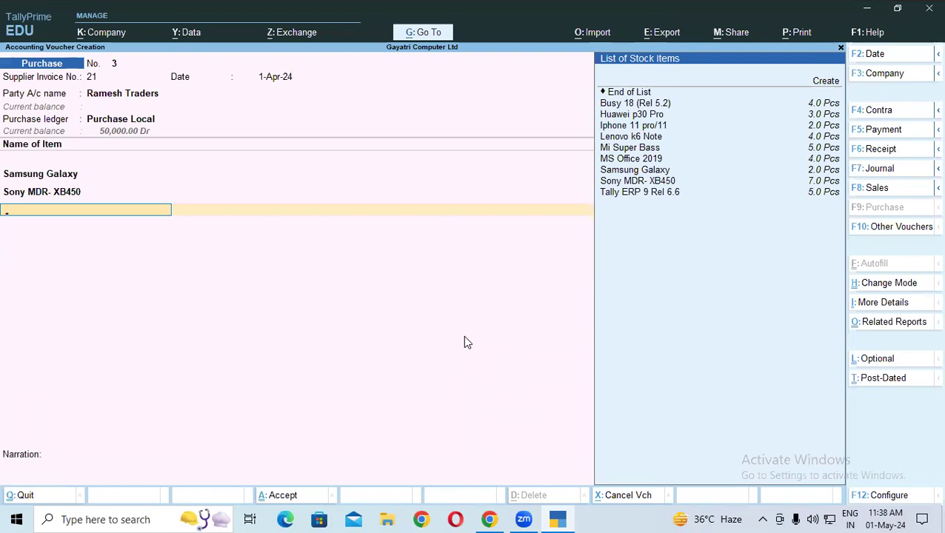
key("BackSpace")
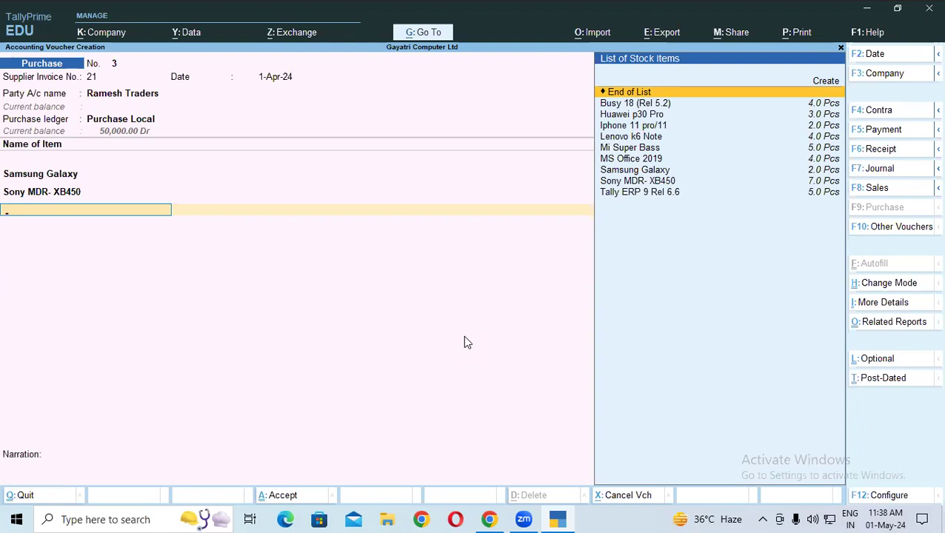
key("Return")
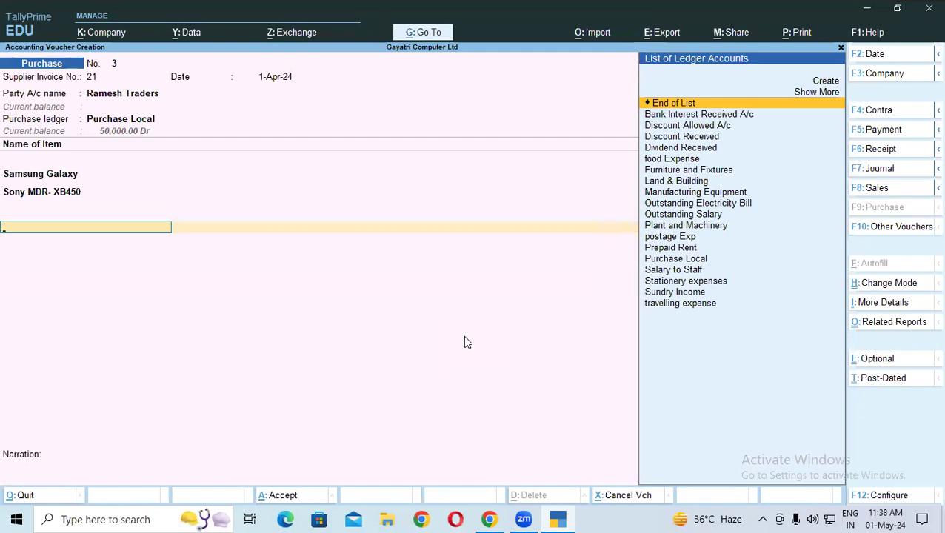
key("Return")
key("BackSpace")
key("Return")
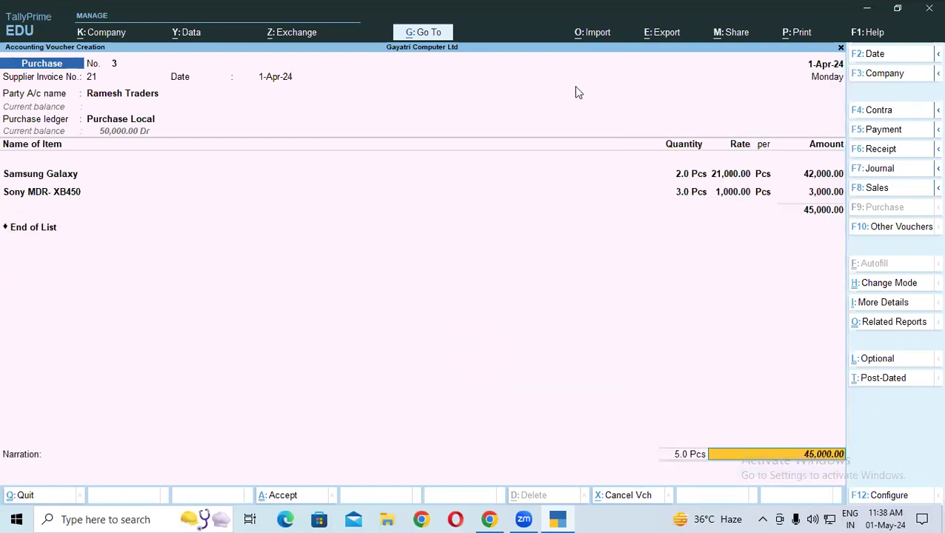
Step: Go back through the Samsung and Sony item lines, keeping their values, to return to the ledger line below the subtotal
left_click(816, 220)
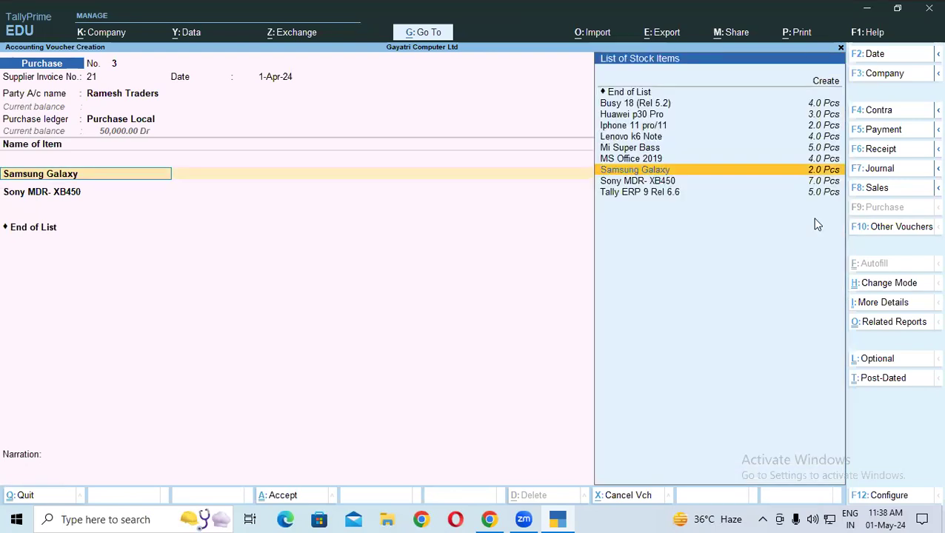
key("Return")
key("Return")
key("Return")
key("Return")
key("Return")
key("Return")
key("Return")
key("Return")
key("Return")
key("Return")
key("Return")
key("Return")
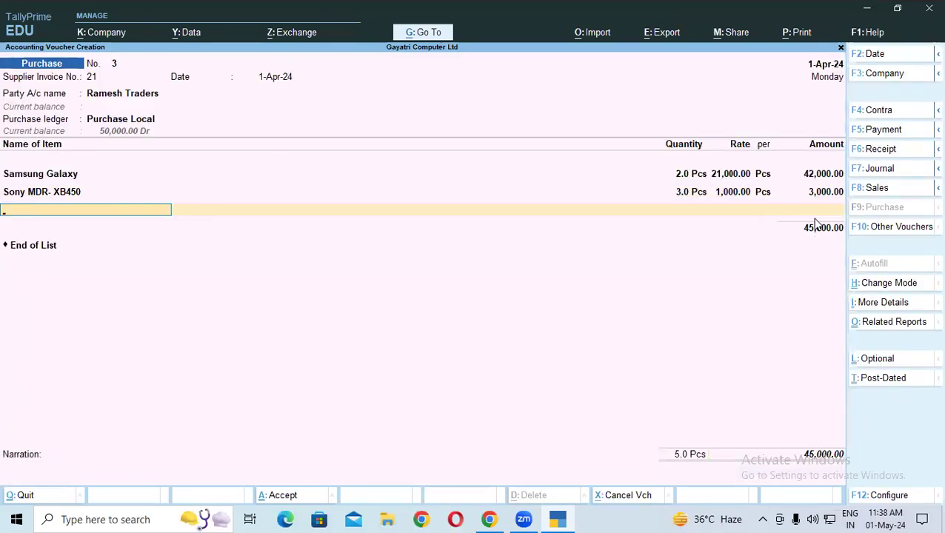
key("Return")
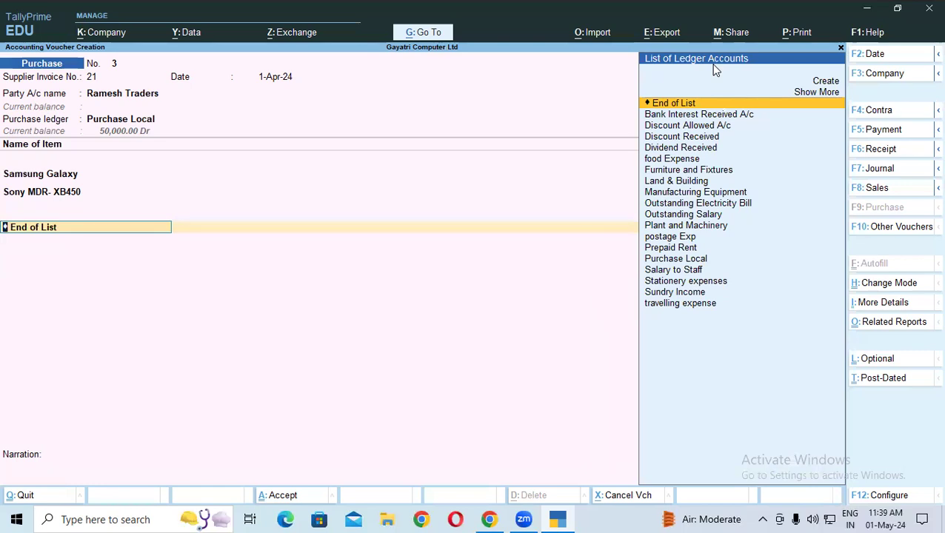
Step: Create a new ledger from the voucher and name it Central Tax, copied from the PDF exercise in Chrome, without an alias
key("Up")
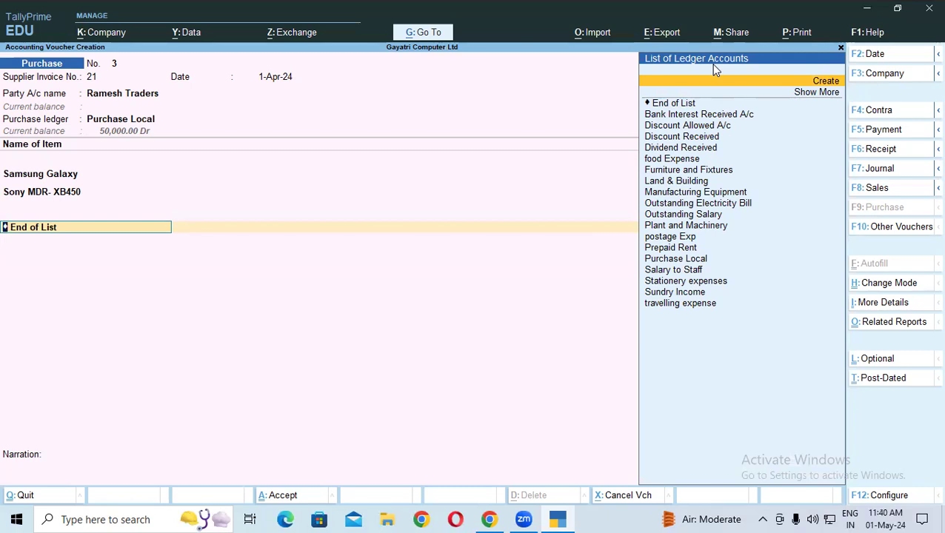
key("alt+c")
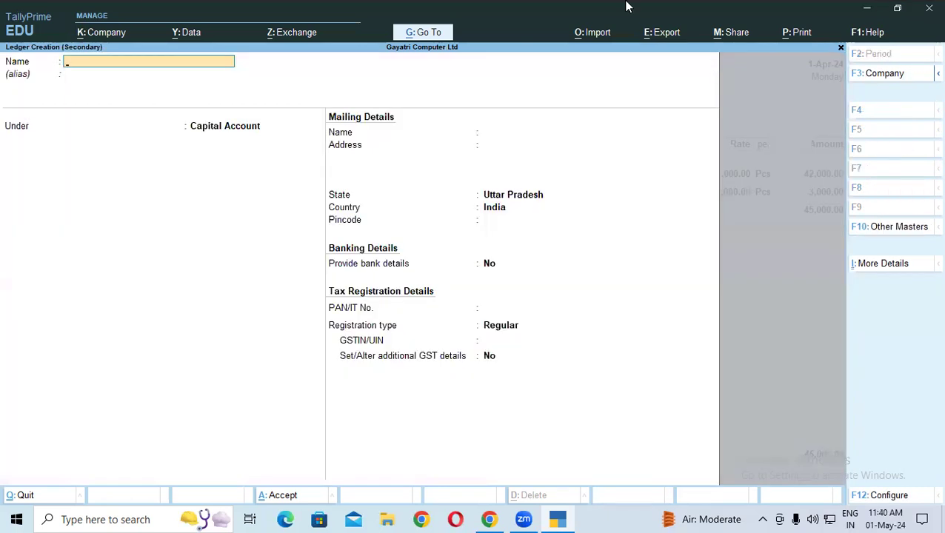
left_click(487, 519)
scroll(230, 393, "down", 1)
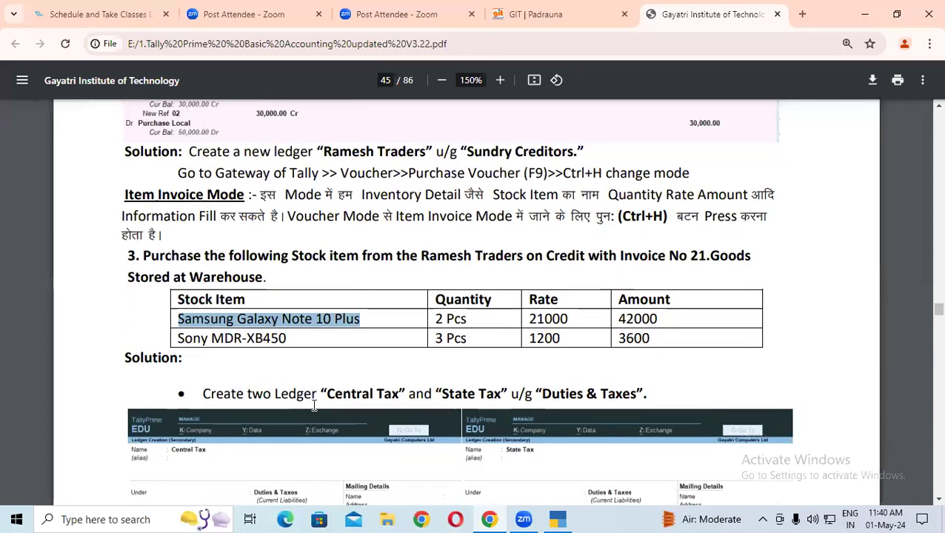
left_click_drag(327, 393, 401, 394)
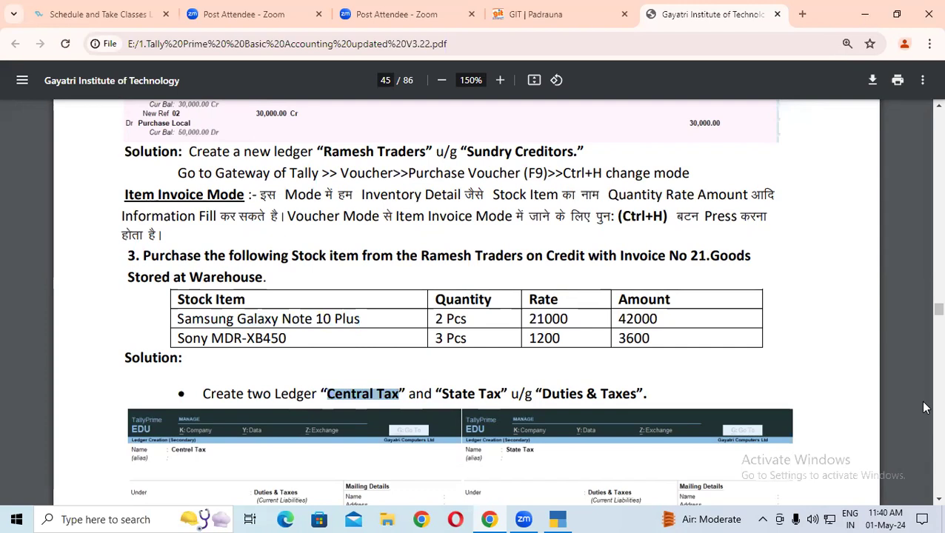
key("alt+Tab")
key("ctrl+alt+v")
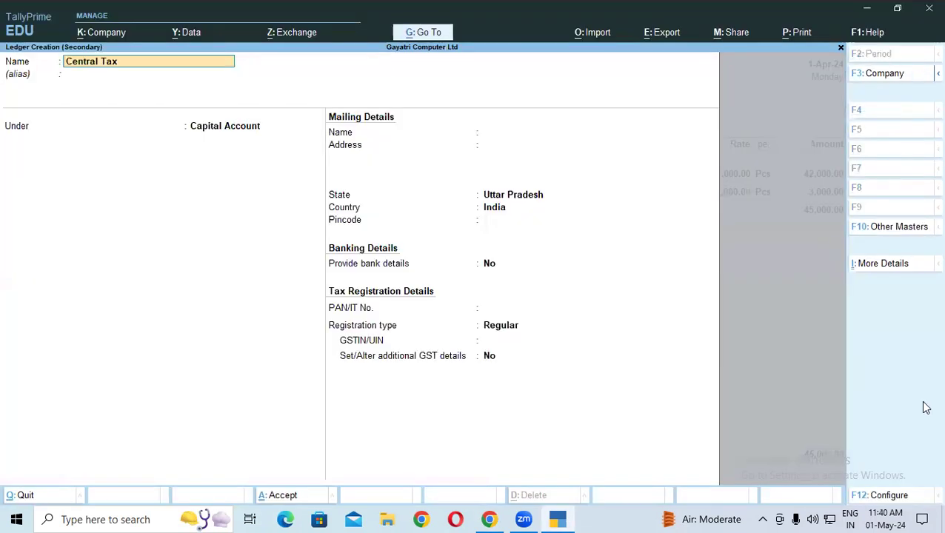
key("Return")
key("Return")
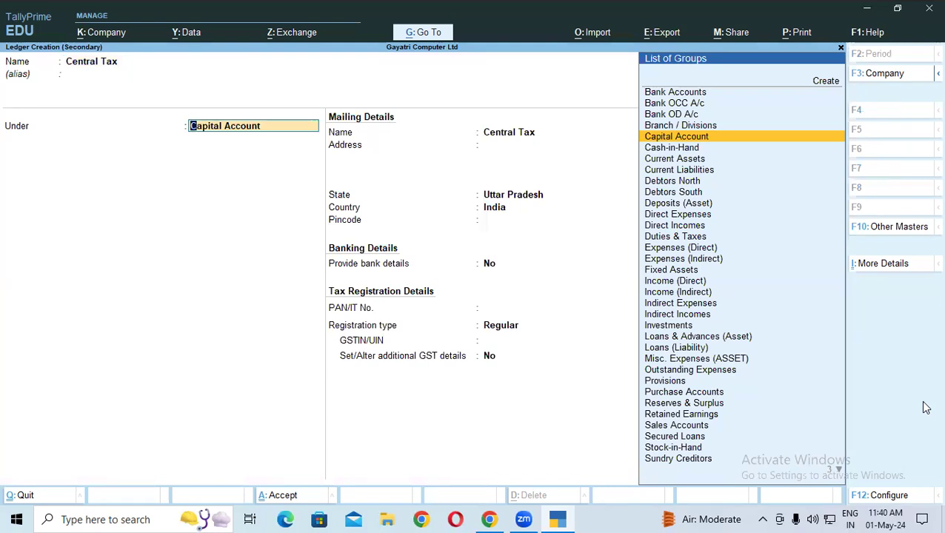
type("Su")
key("Down")
key("Down")
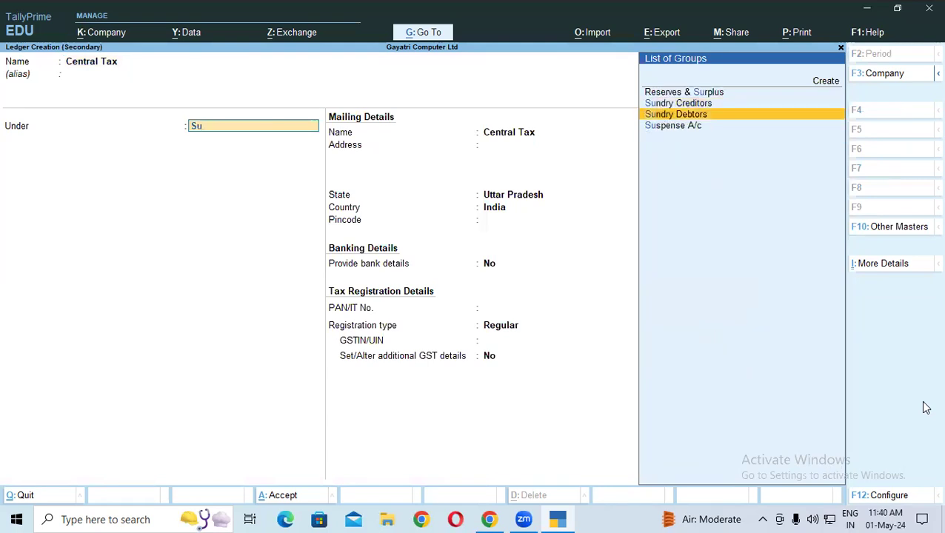
key("BackSpace")
key("BackSpace")
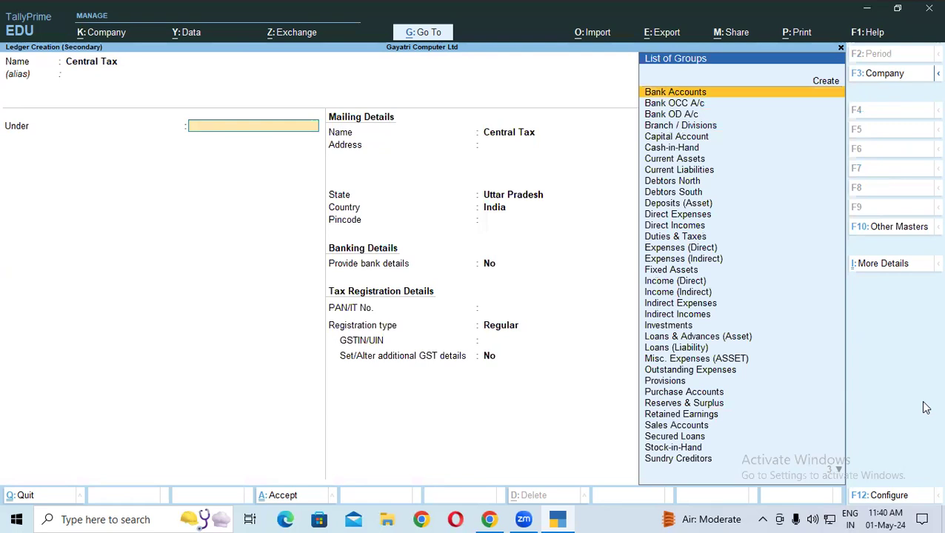
Step: Place the Central Tax ledger under Duties & Taxes with GST as the duty type and CGST as the tax type
type("Du")
key("Return")
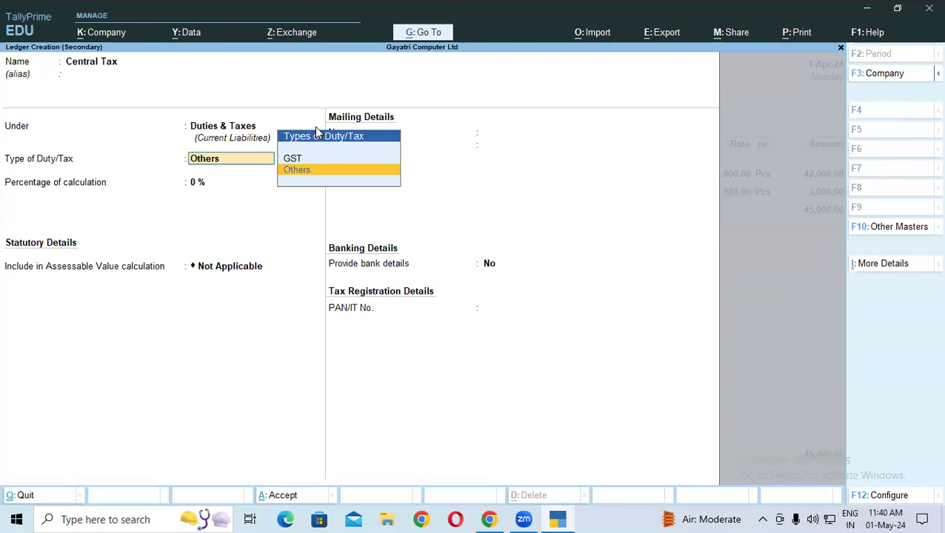
key("Up")
key("Return")
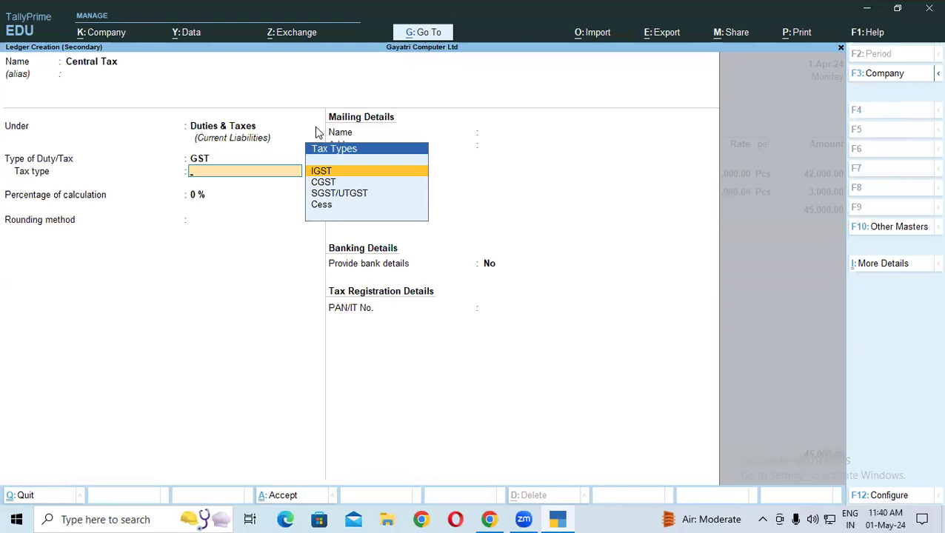
key("Down")
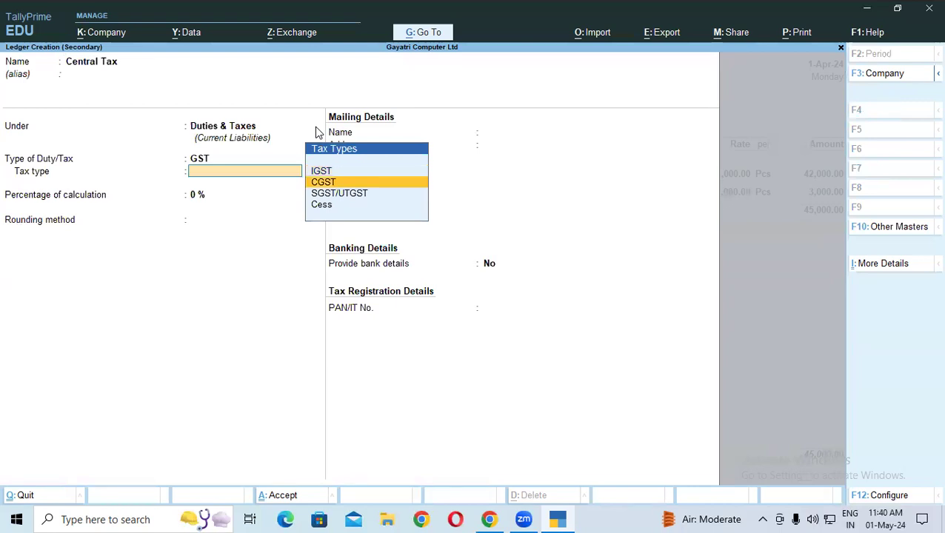
key("Return")
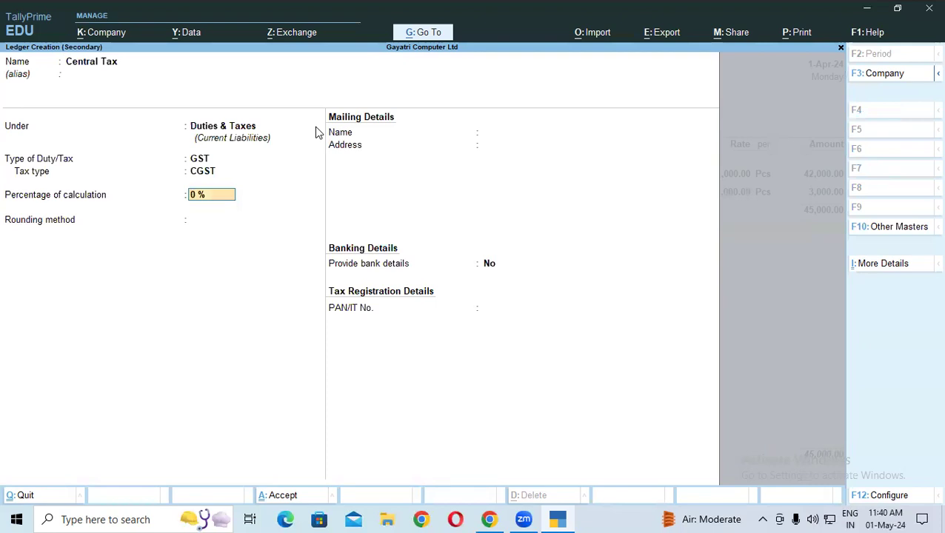
Step: Keep the calculation percentage at 0 % and rounding as Not Applicable, save the Central Tax ledger, and apply it to the voucher
key("Return")
key("Return")
key("Return")
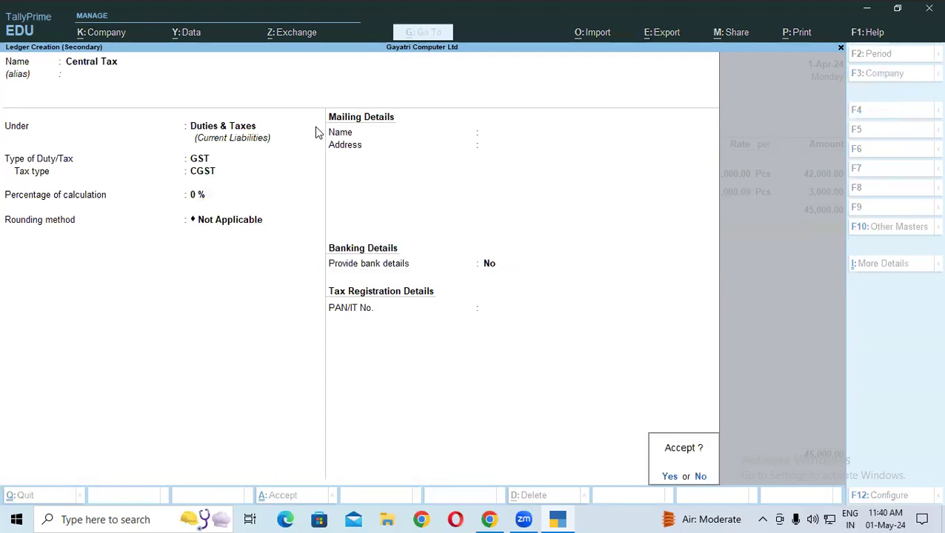
key("Return")
key("Return")
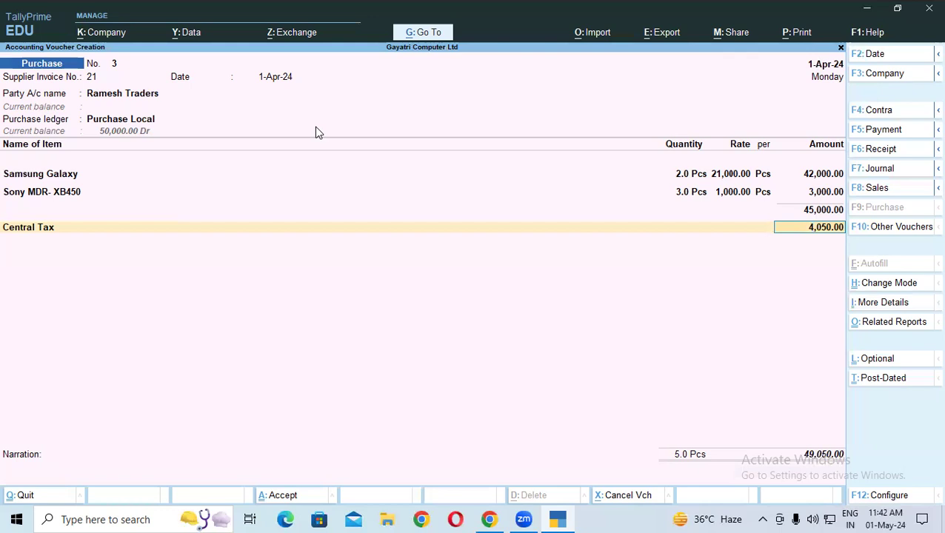
Step: Reopen the Central Tax line in the voucher and create a new ledger from it named IGST, without an alias
key("BackSpace")
key("Up")
key("Up")
key("Up")
key("Up")
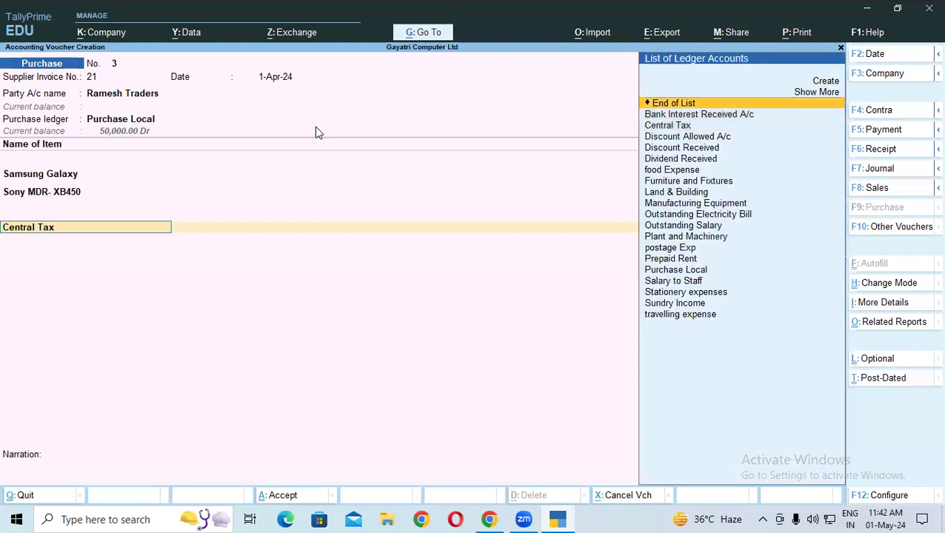
key("Return")
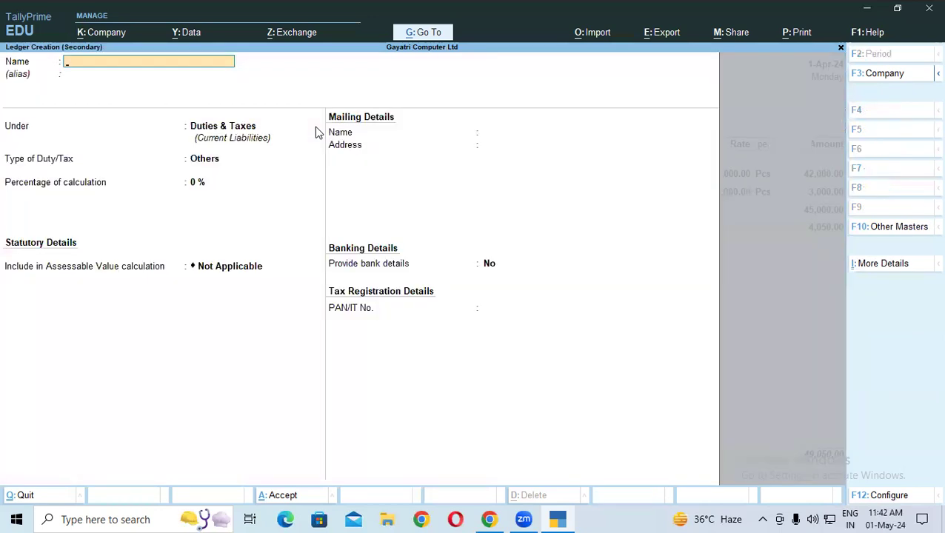
type("IGST")
key("Return")
key("Return")
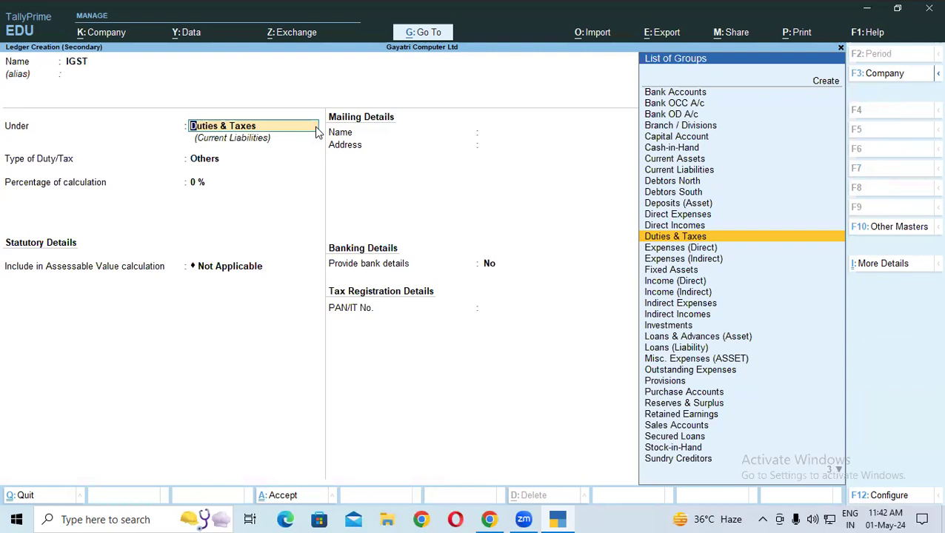
Step: Place the IGST ledger under Duties & Taxes with GST as the duty type and IGST as the tax type, and save it
key("Return")
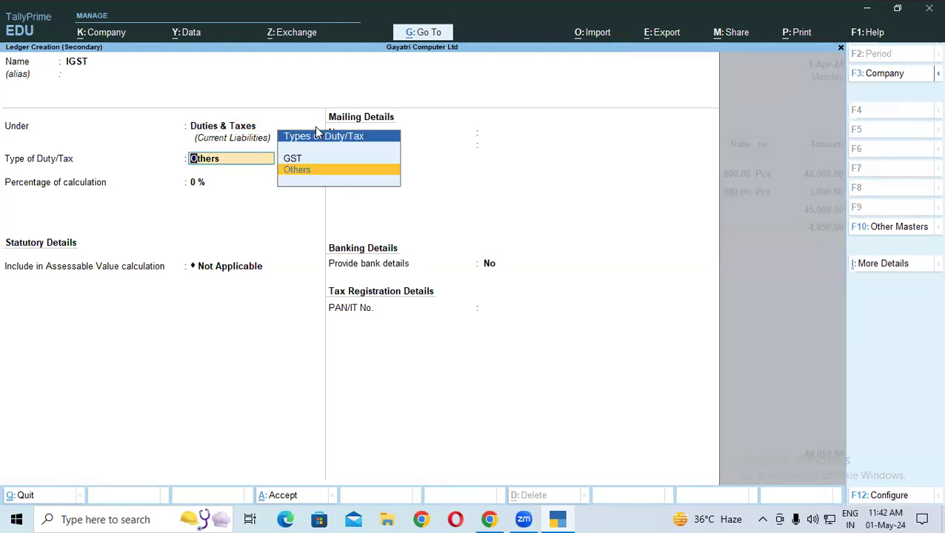
key("Up")
key("Return")
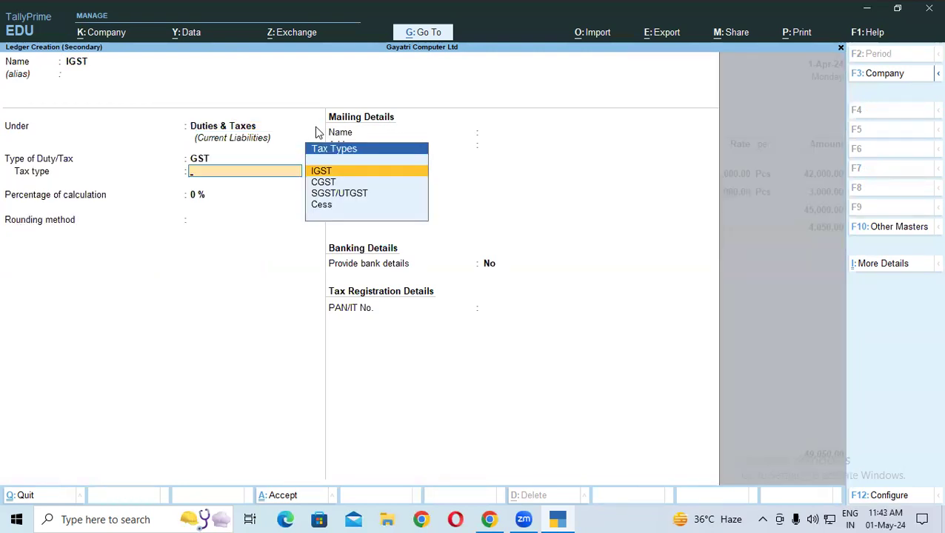
key("Return")
key("ctrl+a")
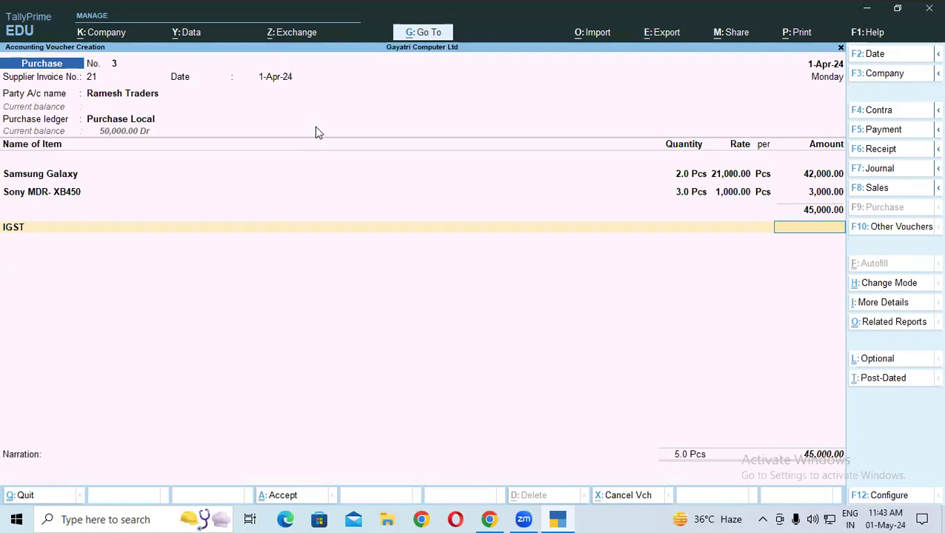
Step: Replace IGST with the Central Tax ledger on the voucher's tax line and accept its calculated amount
key("BackSpace")
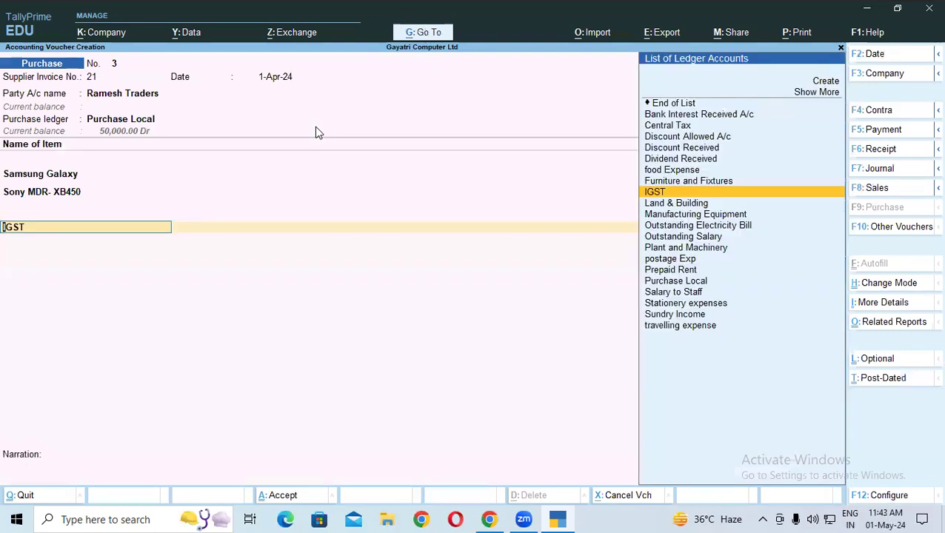
key("Up")
key("Up")
key("Up")
key("Up")
key("Up")
key("Up")
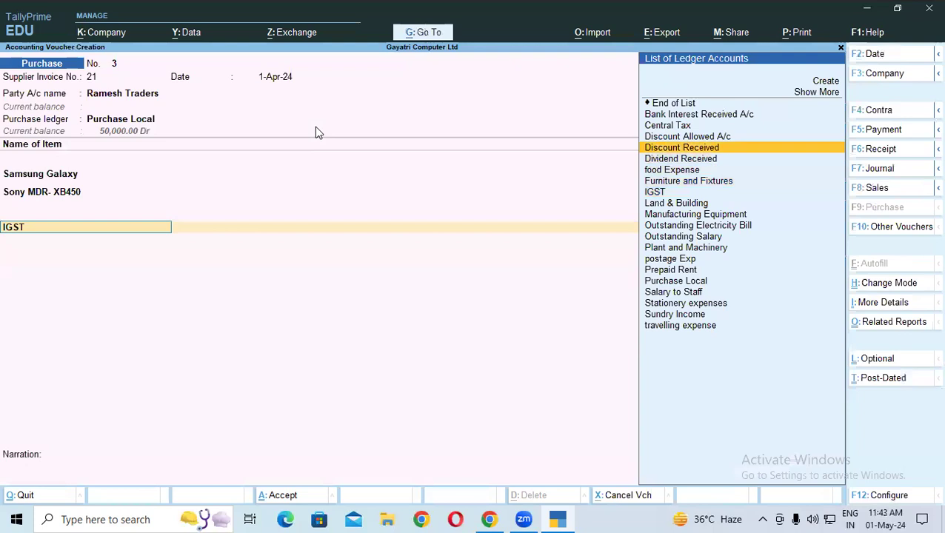
key("Return")
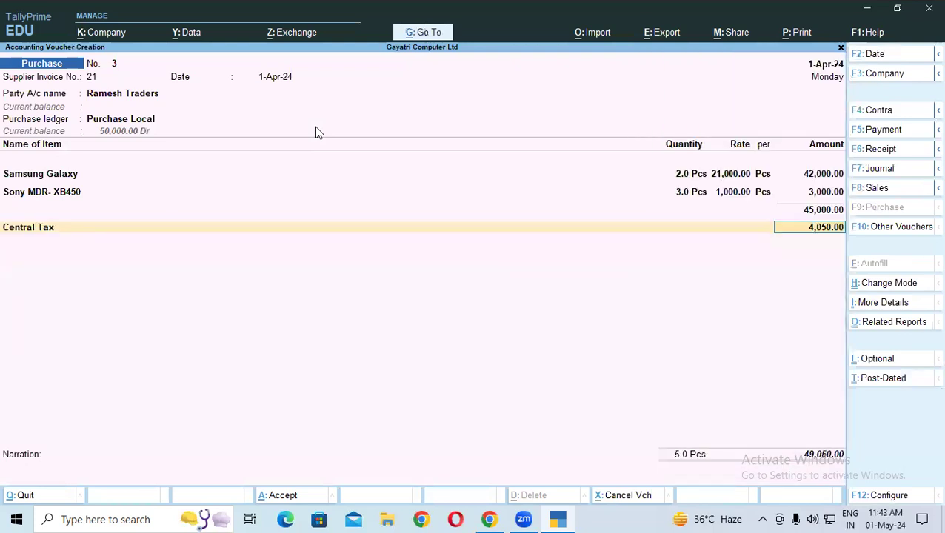
key("Return")
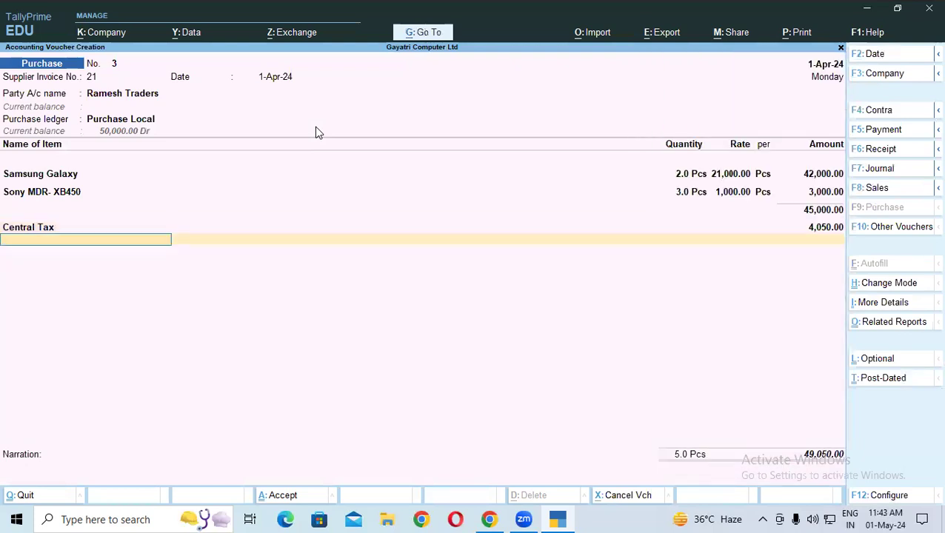
Step: Create another ledger from the voucher line below Central Tax and name it State Tax, copied from the PDF exercise in Chrome, without an alias
key("alt+c")
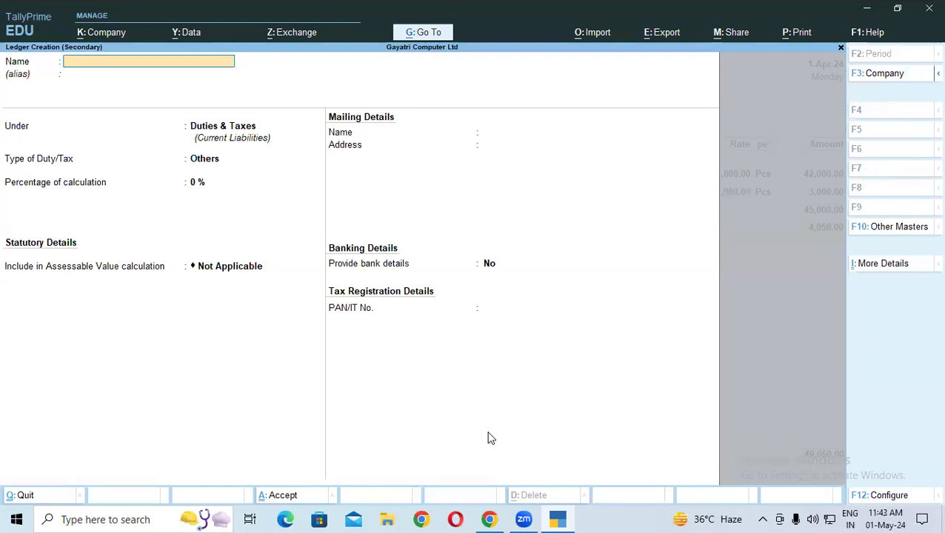
left_click(490, 519)
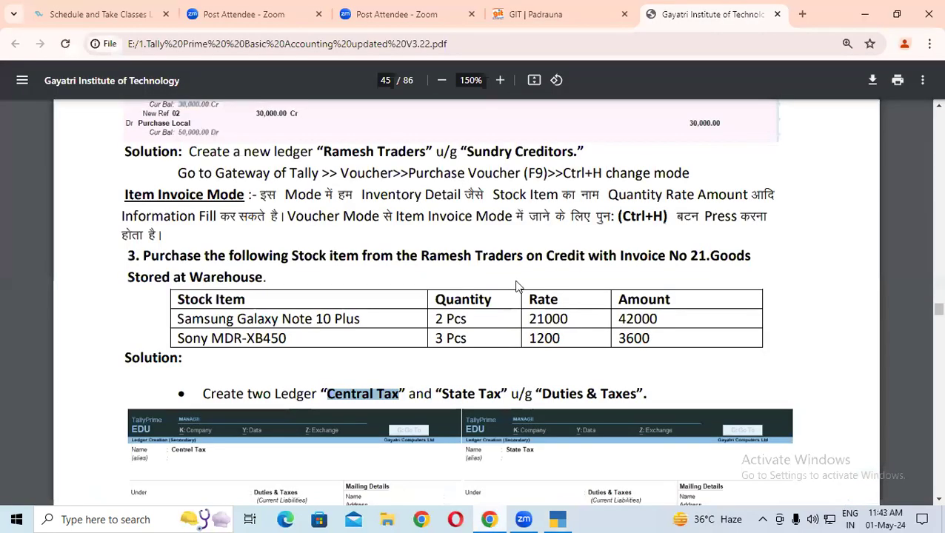
scroll(485, 333, "down", 1)
left_click_drag(443, 348, 502, 350)
key("ctrl+c")
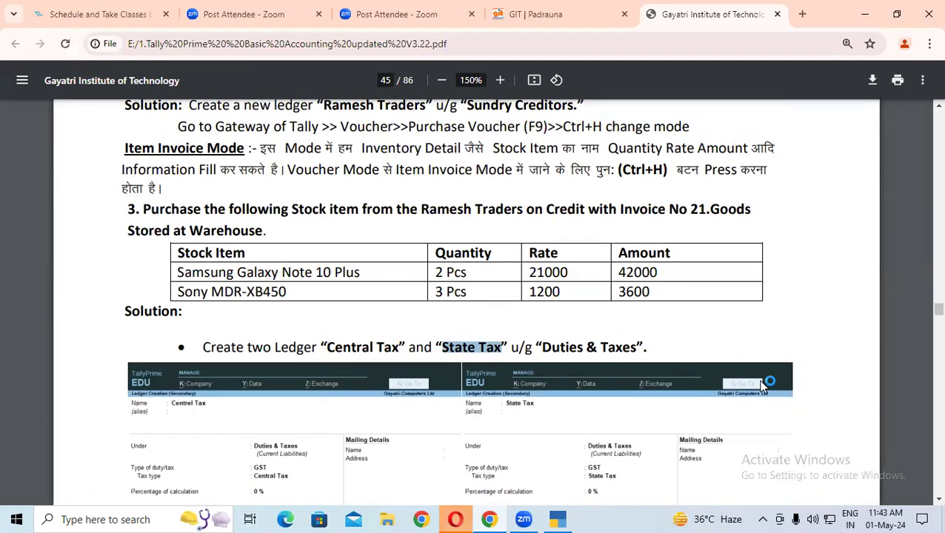
key("alt+Tab")
key("ctrl+v")
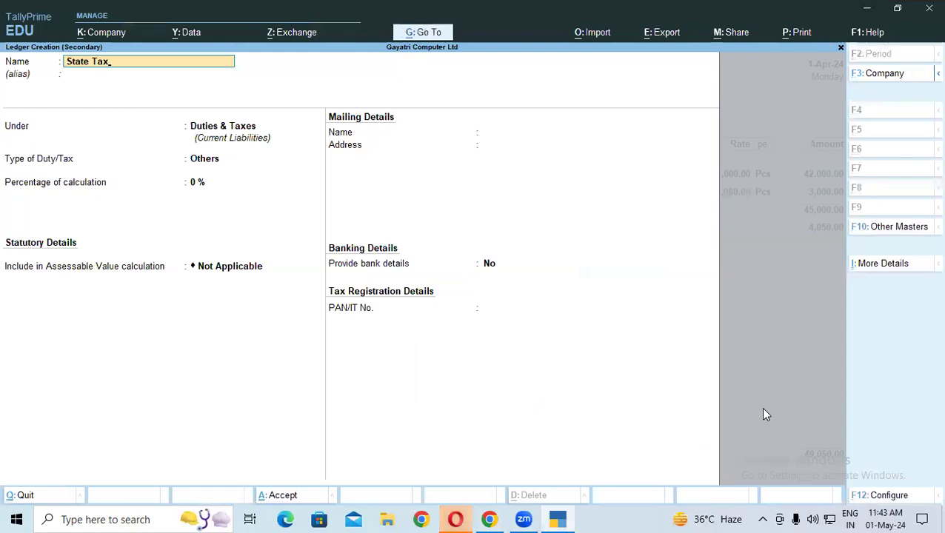
key("Return")
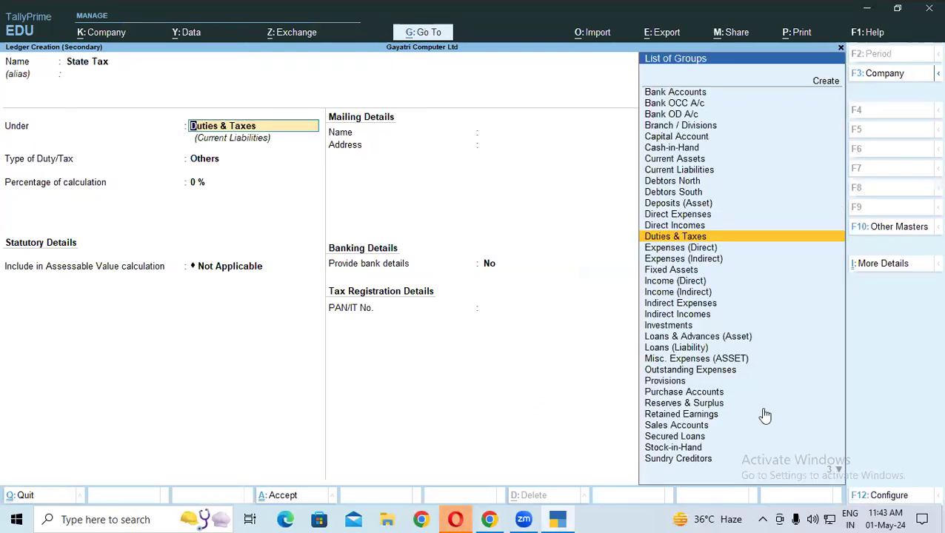
Step: Place the State Tax ledger under Duties & Taxes with GST as the duty type and SGST/UTGST as the tax type
key("Return")
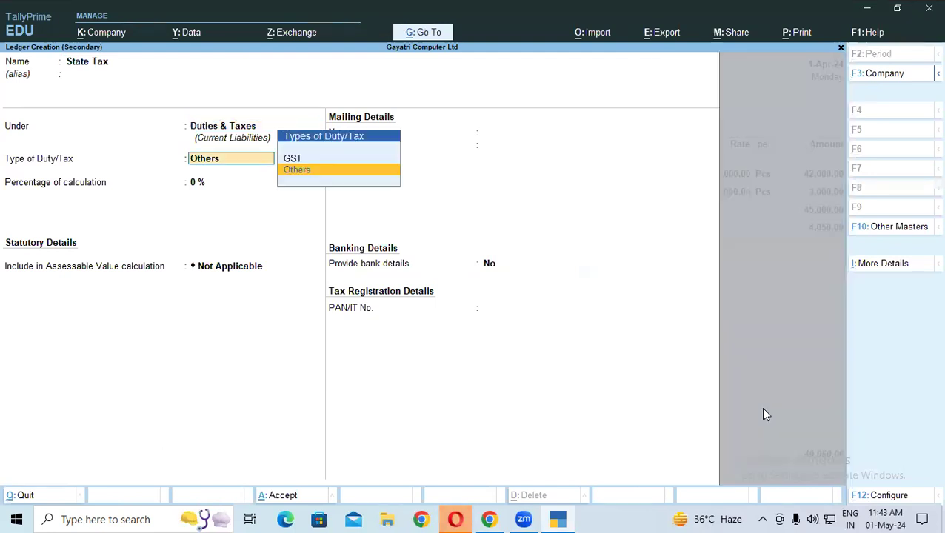
key("Up")
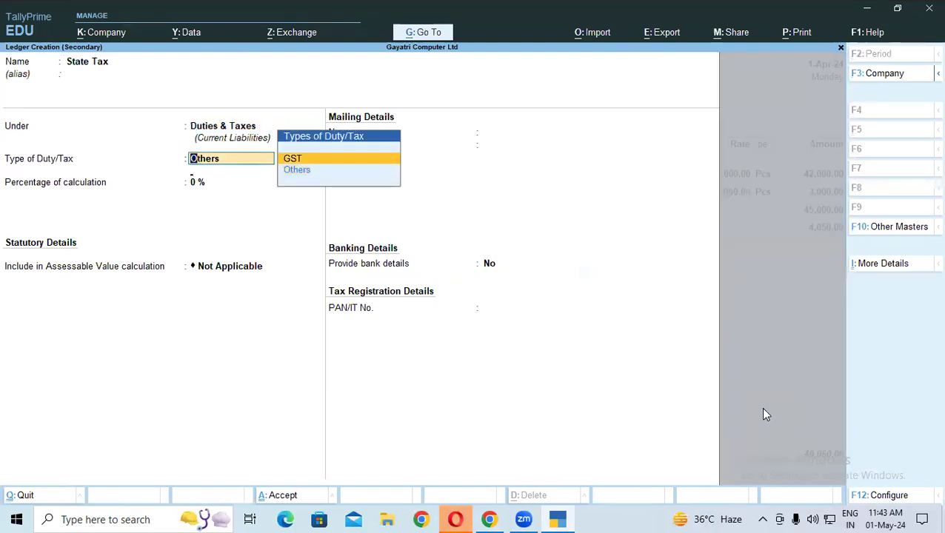
key("Return")
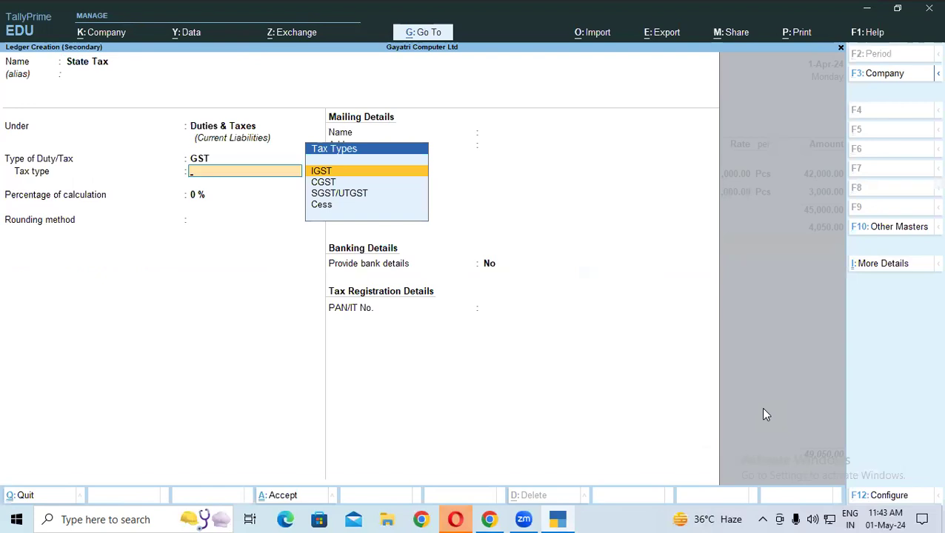
key("Down")
key("Down")
key("Return")
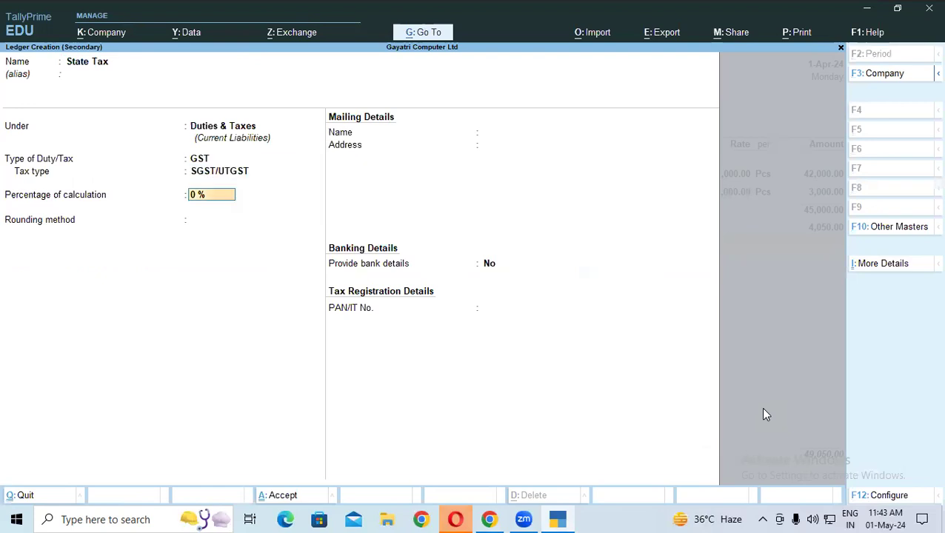
Step: Keep the calculation percentage at 0 %, save the State Tax ledger, and accept its amount as the last tax line in the voucher
key("Return")
key("Return")
key("ctrl+a")
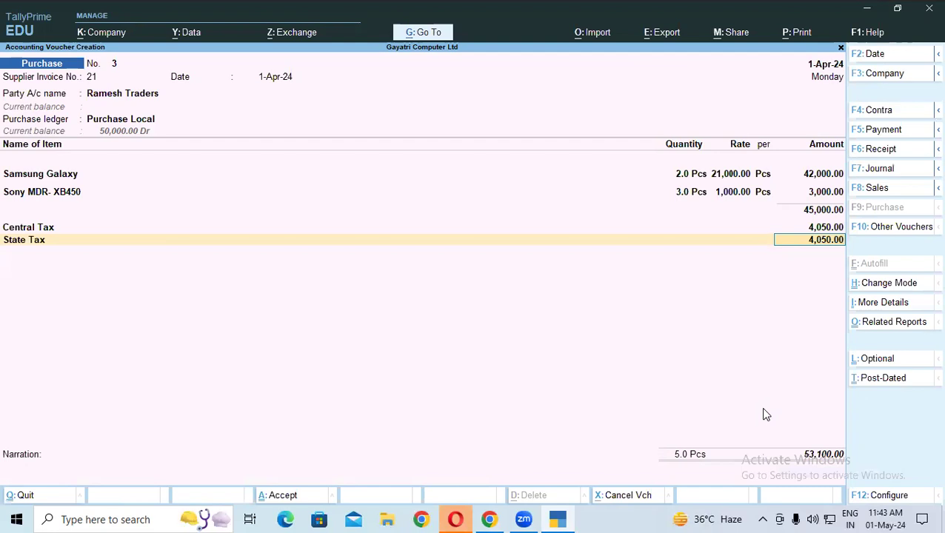
key("Return")
key("Return")
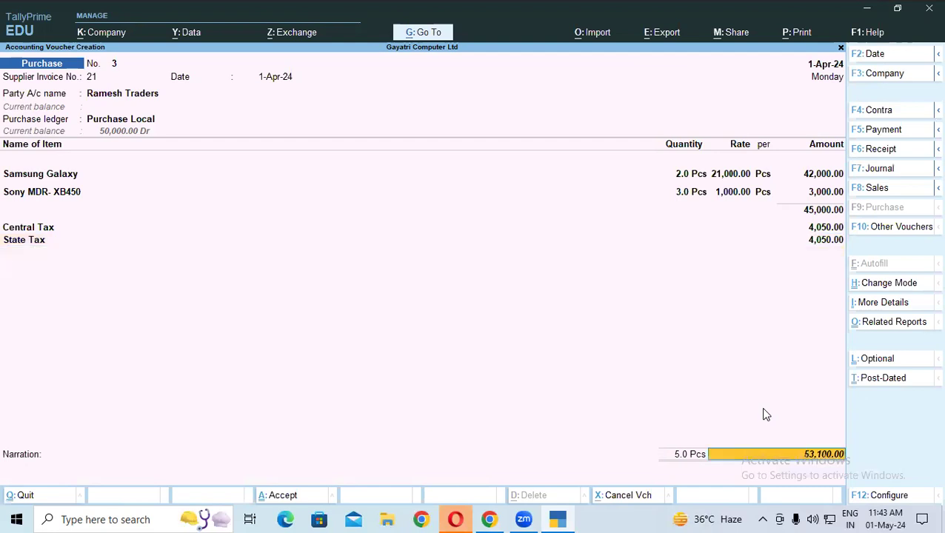
Step: Accept the bill-wise details for Ramesh Traders as New Ref 21 for the full voucher amount
key("Return")
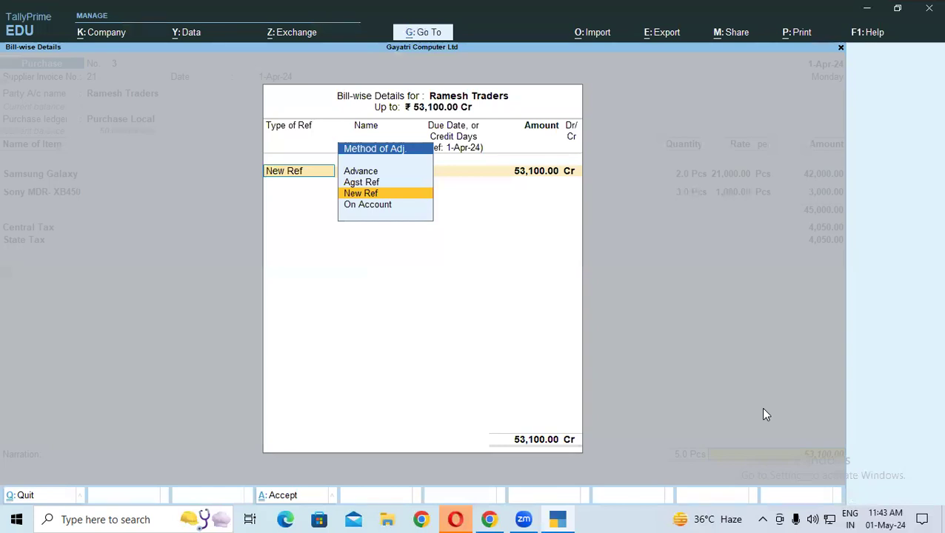
key("Return")
key("Return")
key("Return")
key("Return")
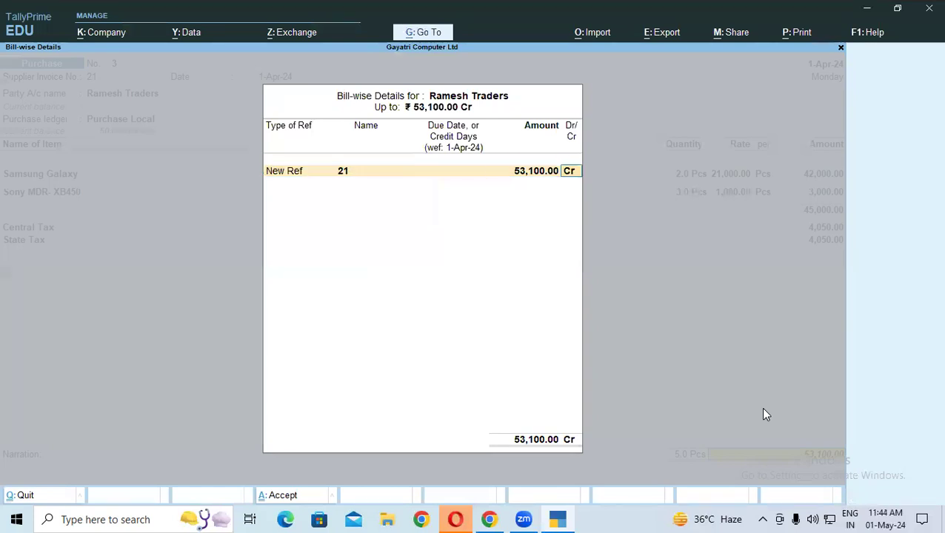
key("Return")
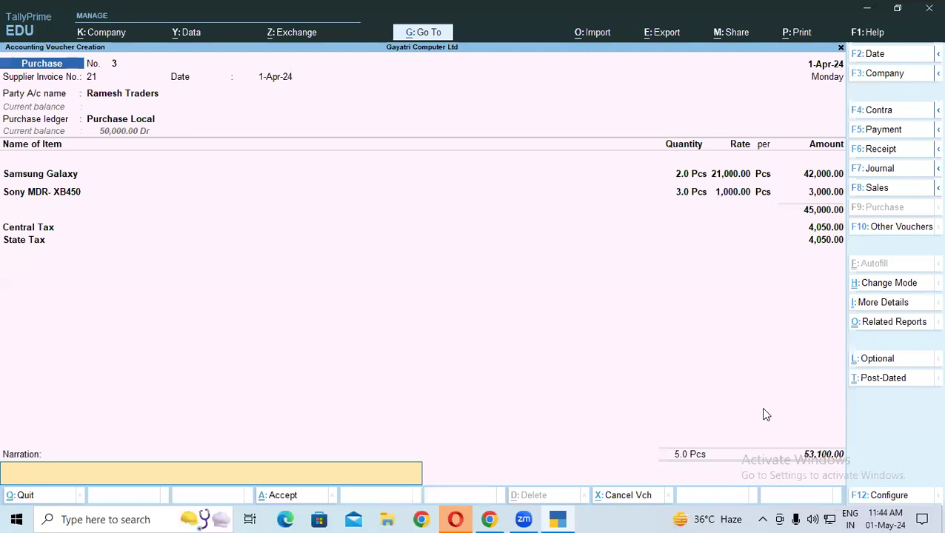
Step: Go back from the empty narration to the blank ledger line below State Tax
key("BackSpace")
key("BackSpace")
key("Return")
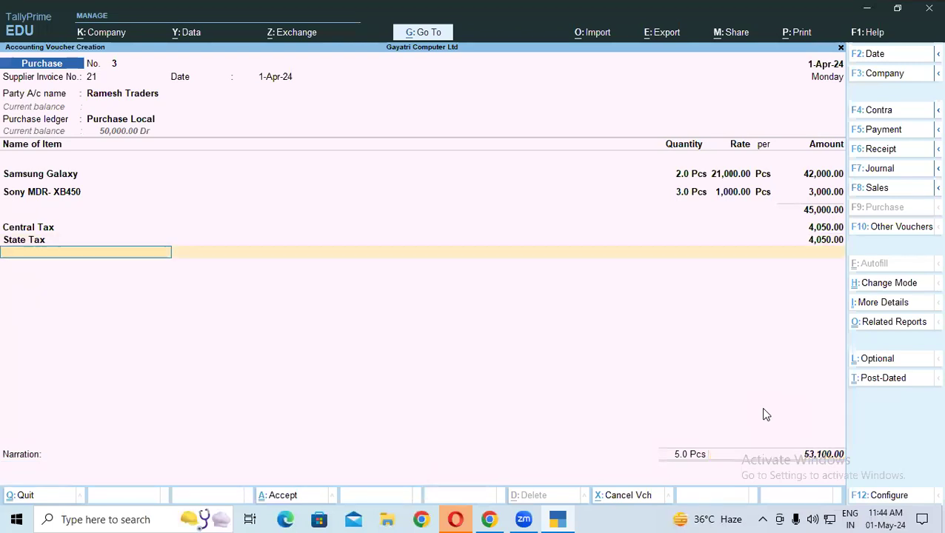
Step: Finish the ledger lines and reconfirm the New Ref 21 bill allocation for Ramesh Traders
key("Return")
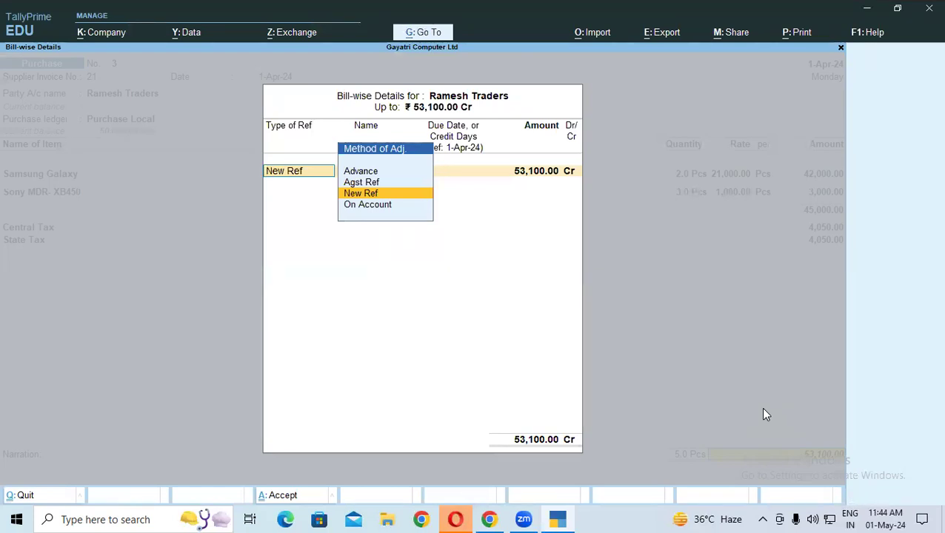
key("Return")
key("Return")
key("Return")
key("Return")
key("Return")
Step: Enter the narration vdwfveferr and save the purchase voucher
type("vdwfveferr")
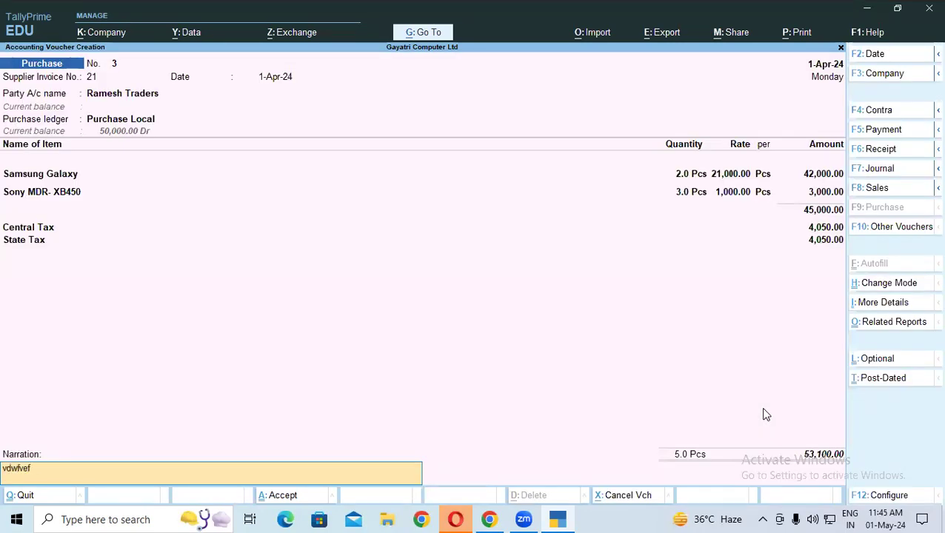
key("Return")
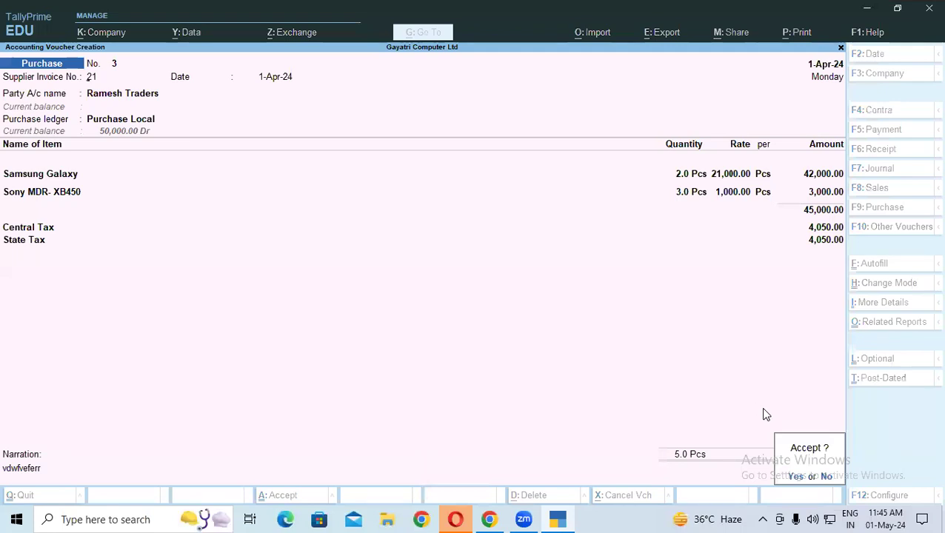
key("Return")
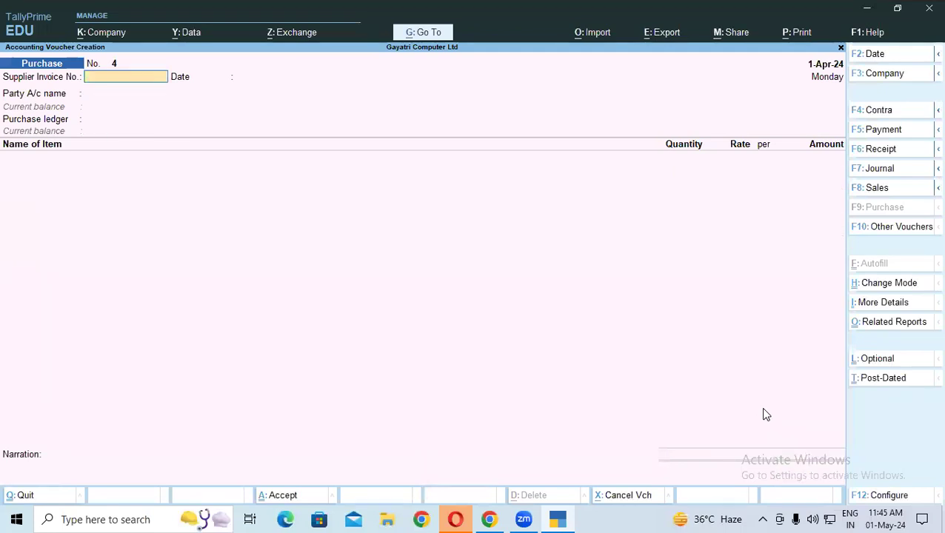
Step: Check exercise 3 in the PDF in Chrome, and start a new purchase voucher with supplier invoice number 21 dated 1-Apr-24
key("alt")
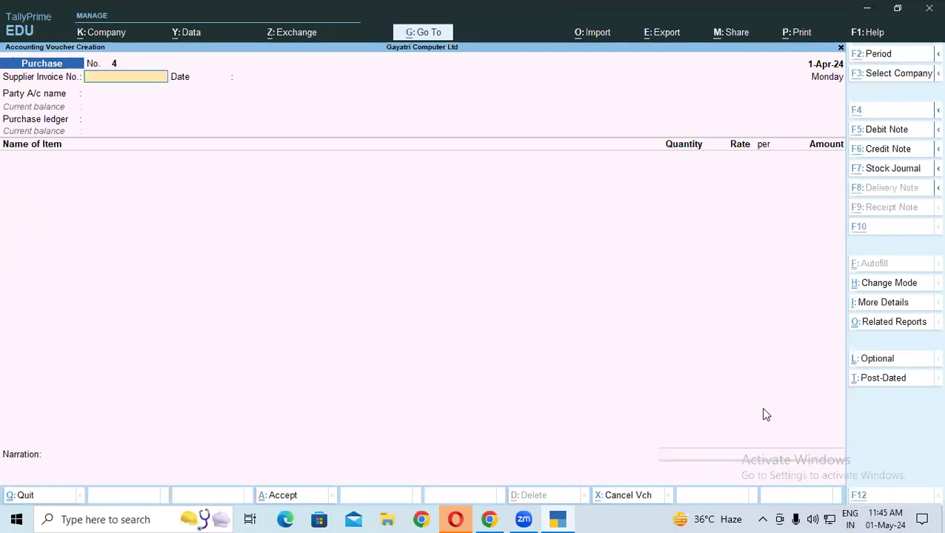
key("alt+Tab")
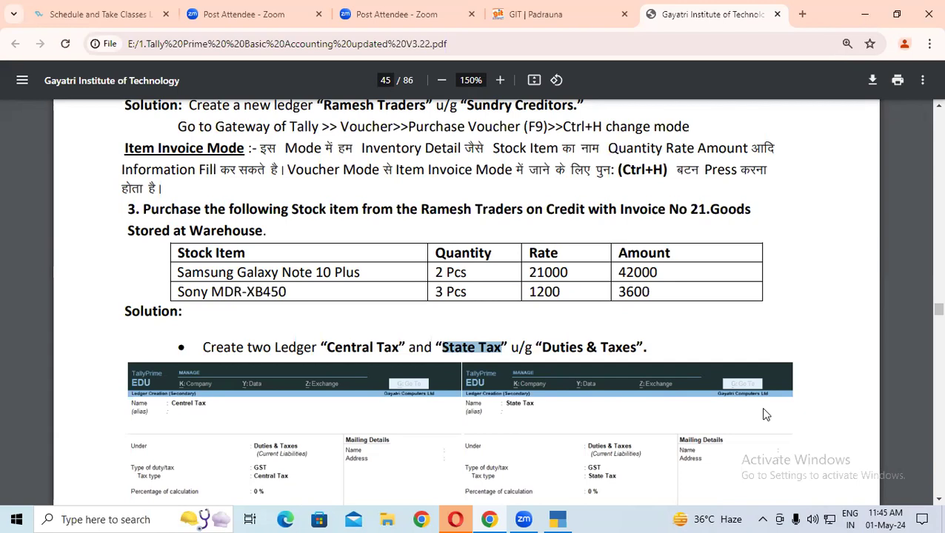
key("alt+Tab")
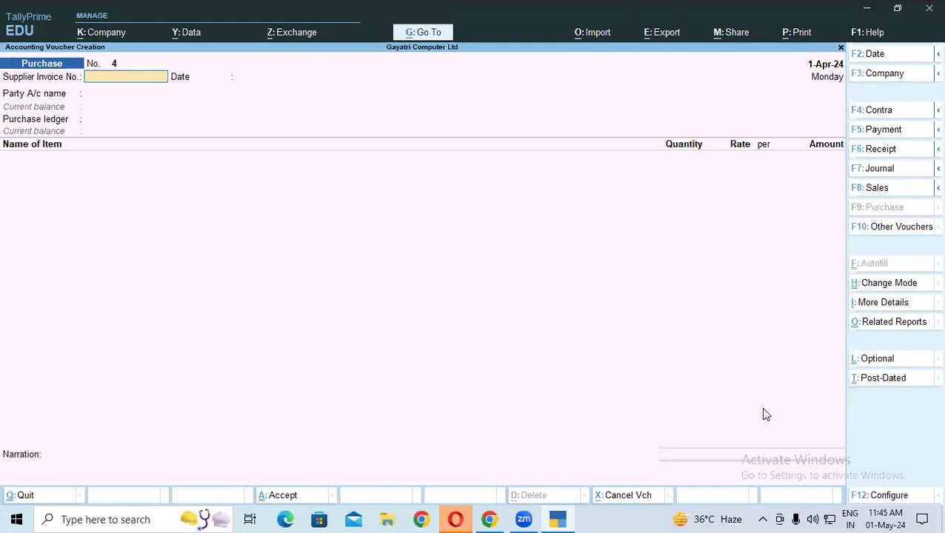
type("21")
key("Return")
key("Return")
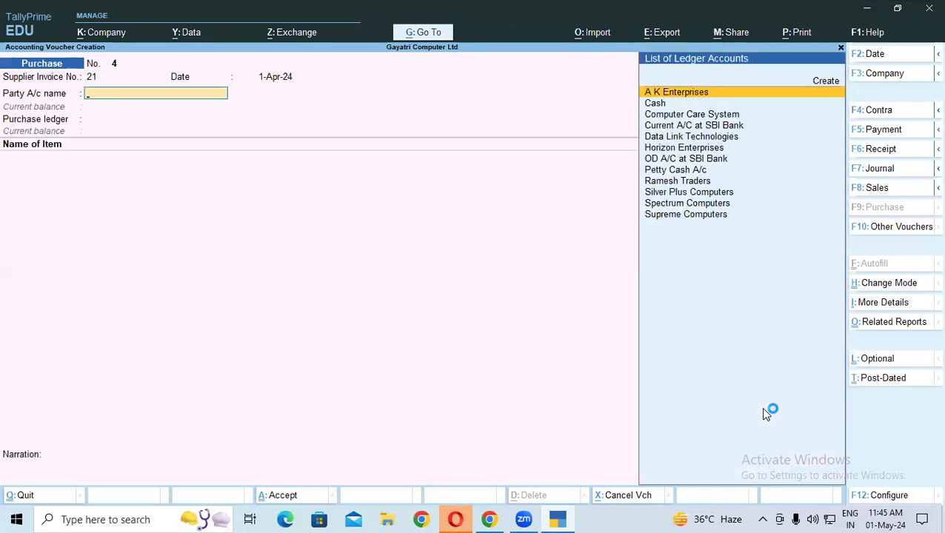
Step: Check the supplier named in exercise 3 of the PDF in Chrome, and return to the purchase voucher in TallyPrime
key("Down")
key("Down")
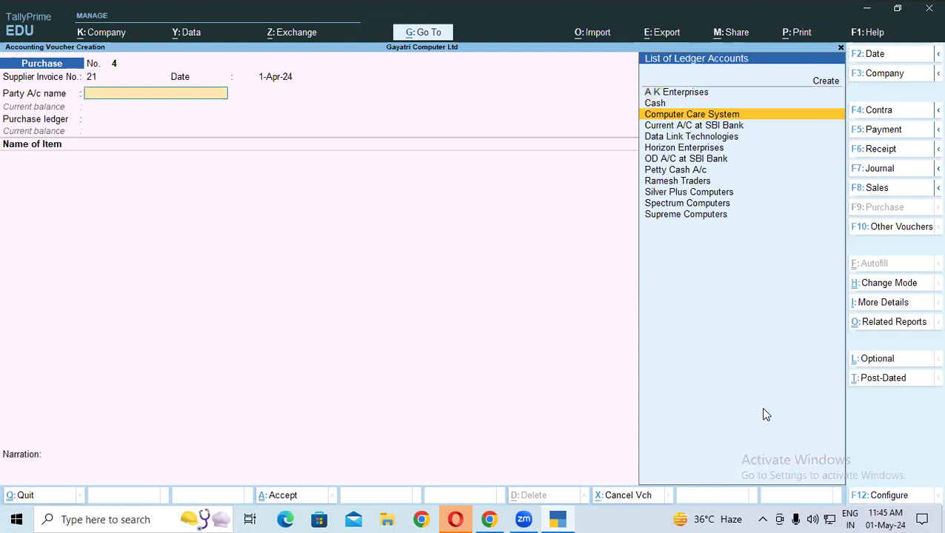
key("alt+Tab")
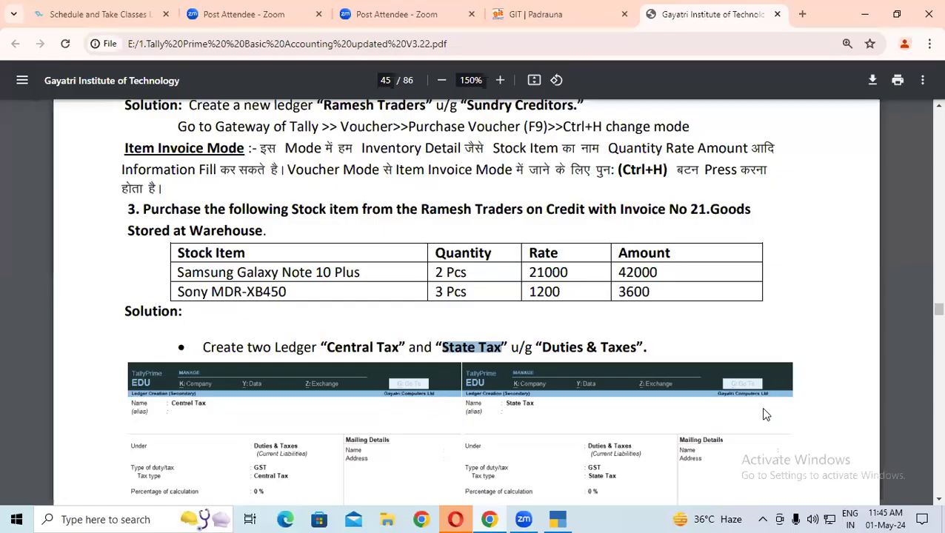
left_click_drag(421, 210, 563, 211)
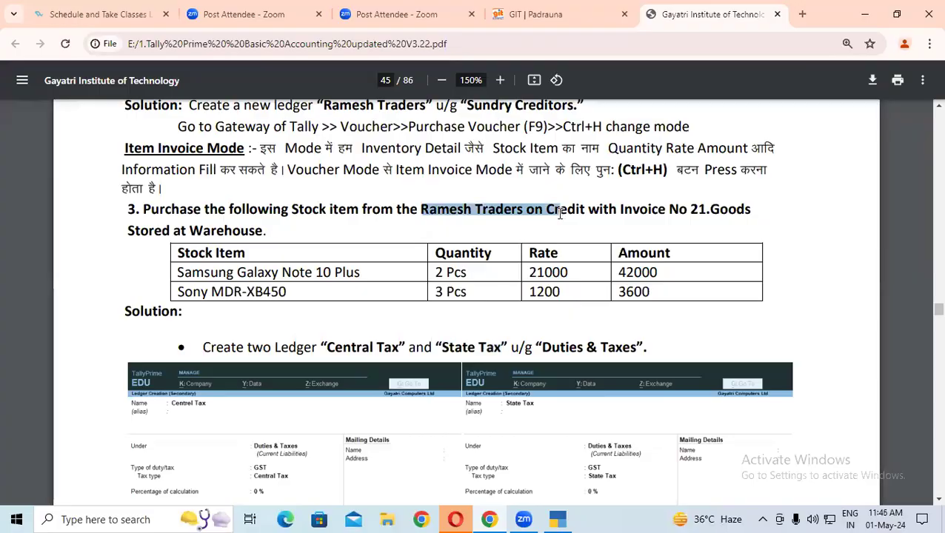
key("alt+Tab")
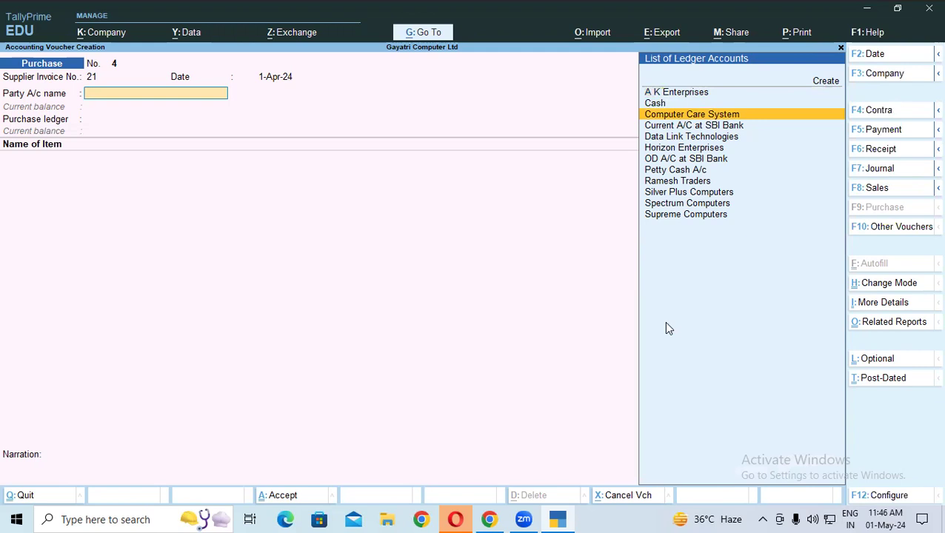
key("Up")
key("Up")
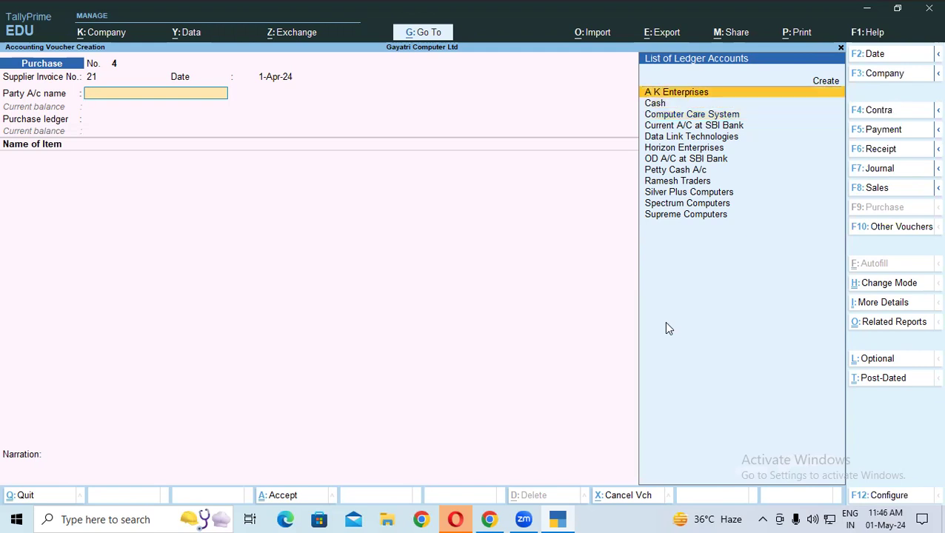
key("Up")
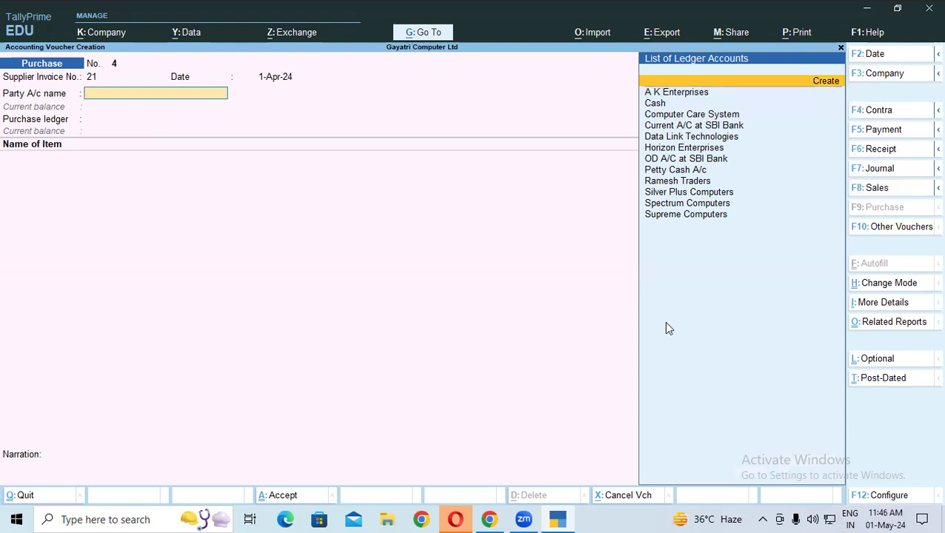
key("alt+c")
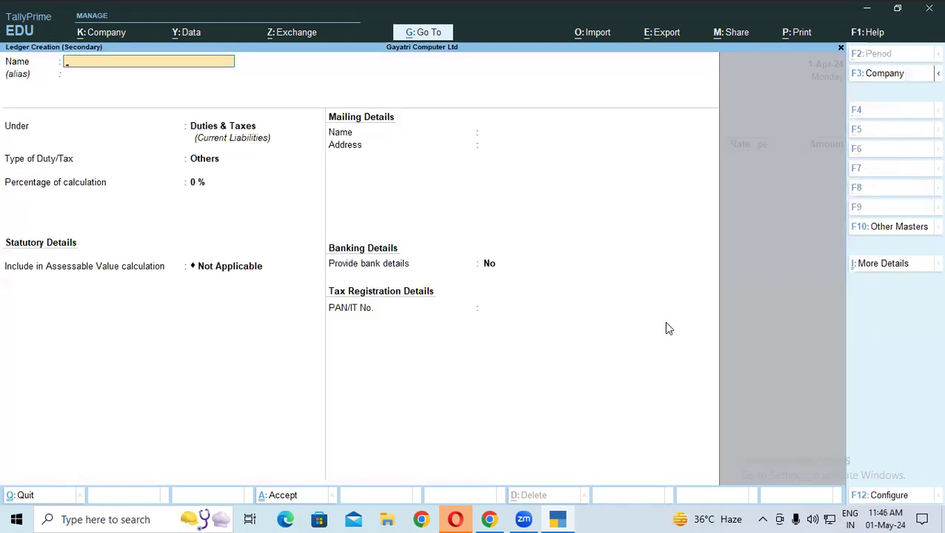
key("Escape")
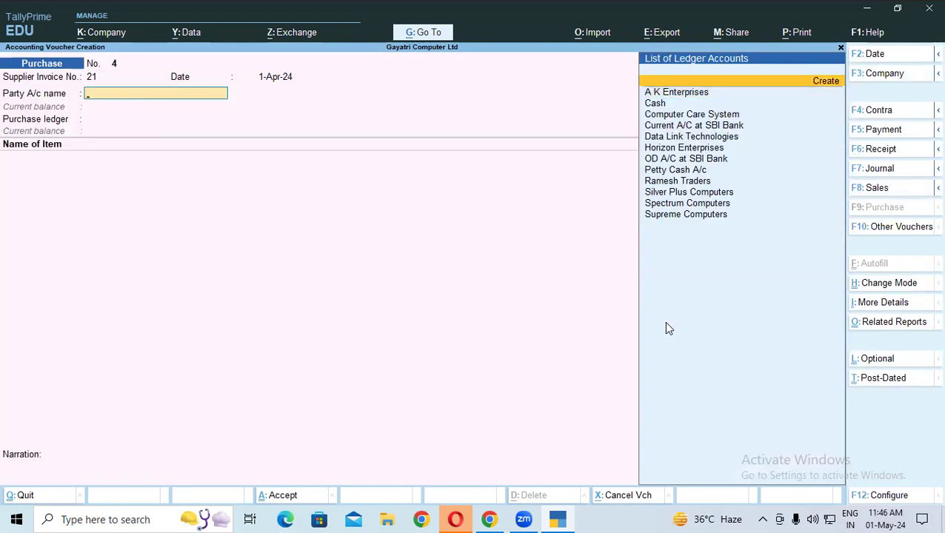
Step: Set Ramesh Traders as the party, accepting the receipt and party details unchanged, and choose Purchase Local as the purchase ledger
key("Down")
key("Down")
key("Down")
key("Down")
key("Down")
key("Down")
key("Down")
key("Down")
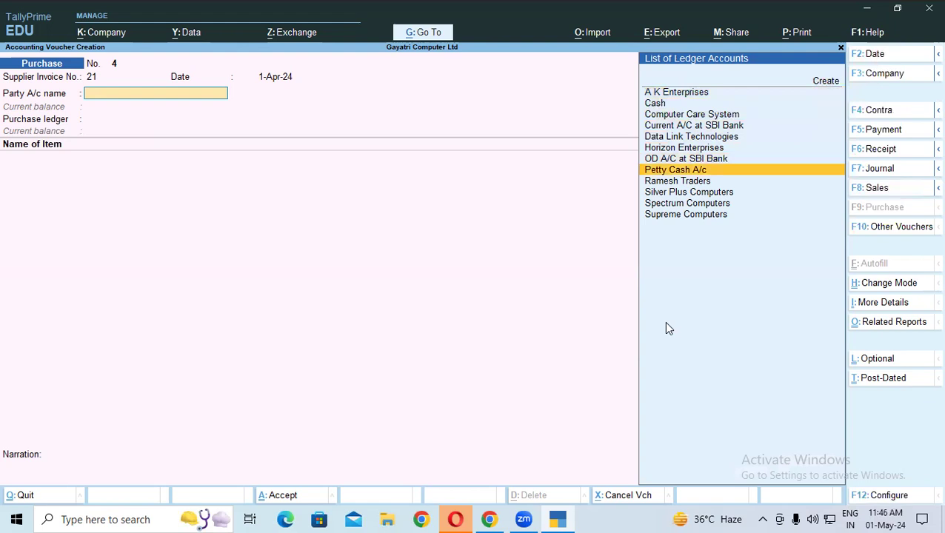
key("Down")
key("Return")
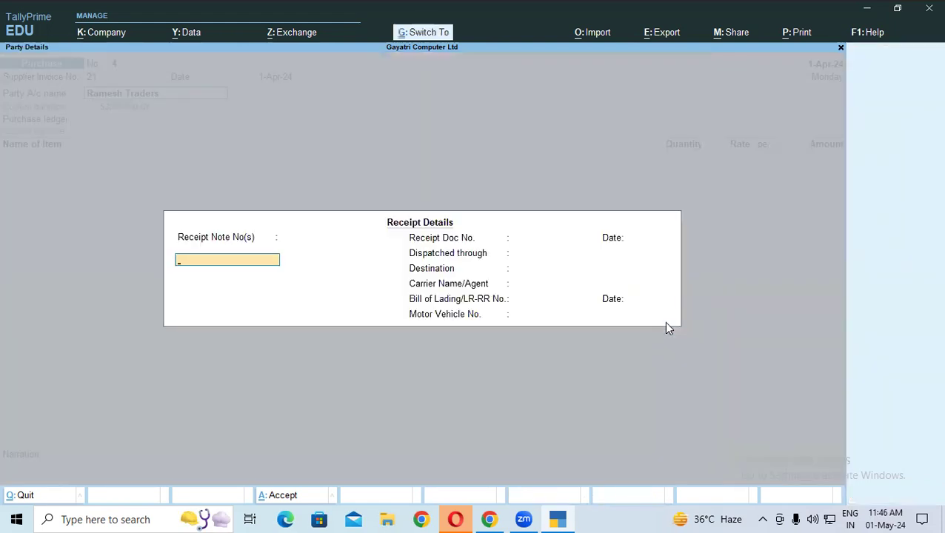
key("ctrl+a")
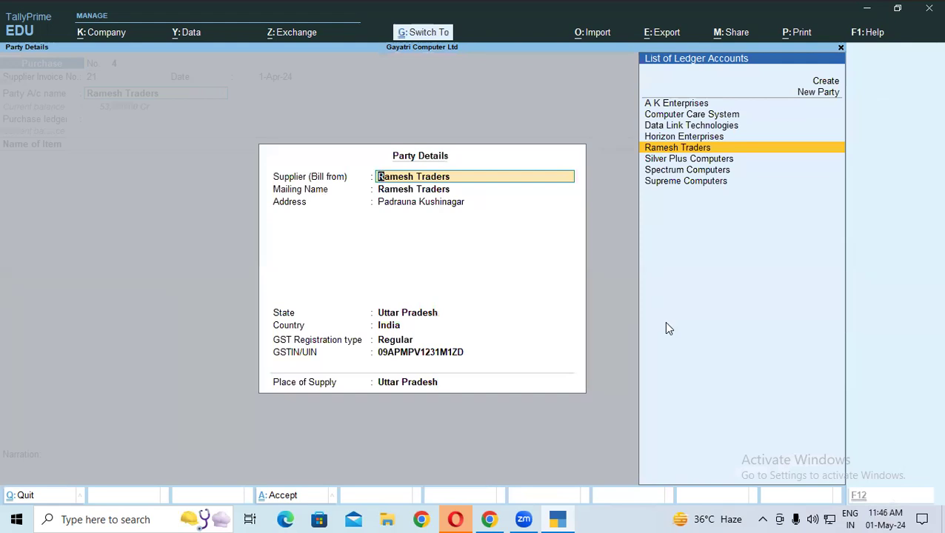
key("ctrl+a")
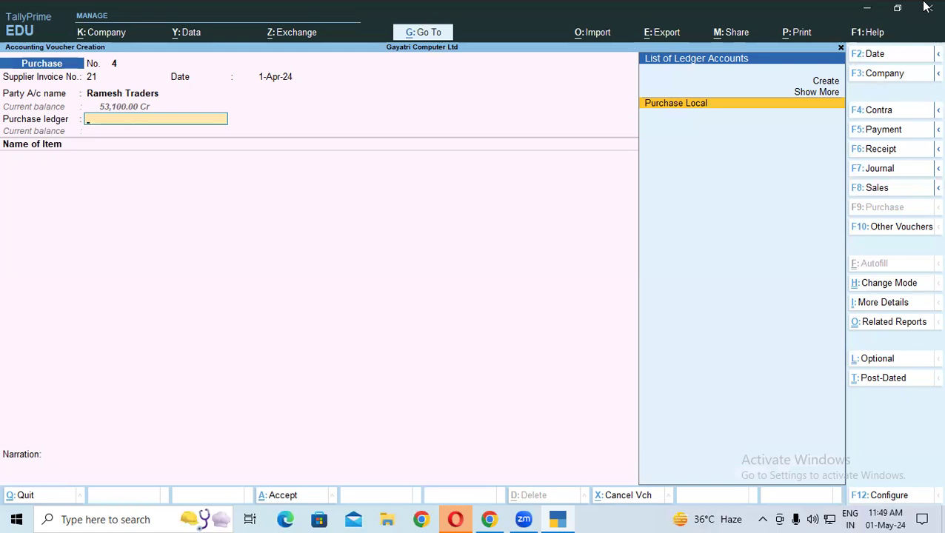
key("Return")
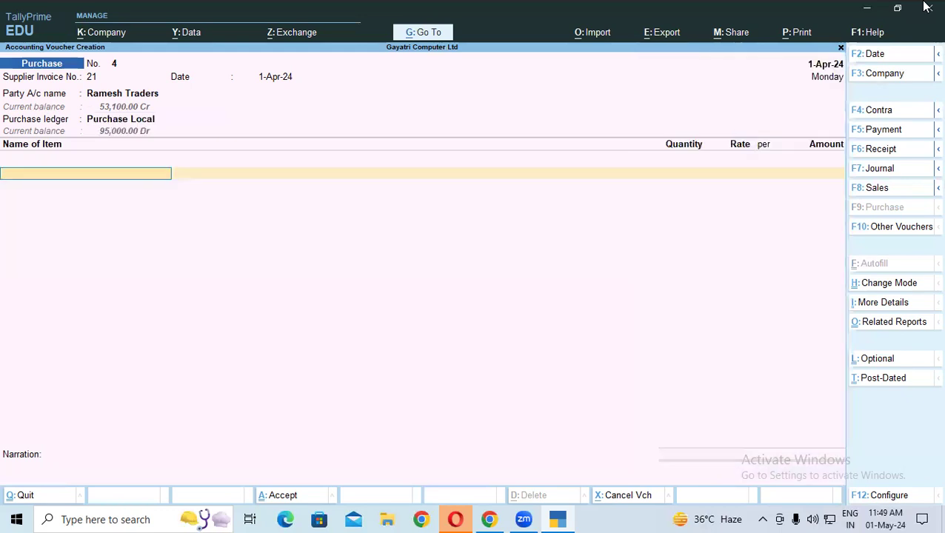
Step: Review exercise 3's purchase statement and stock item table in the PDF in Chrome, and return to the voucher in TallyPrime
key("ctrl")
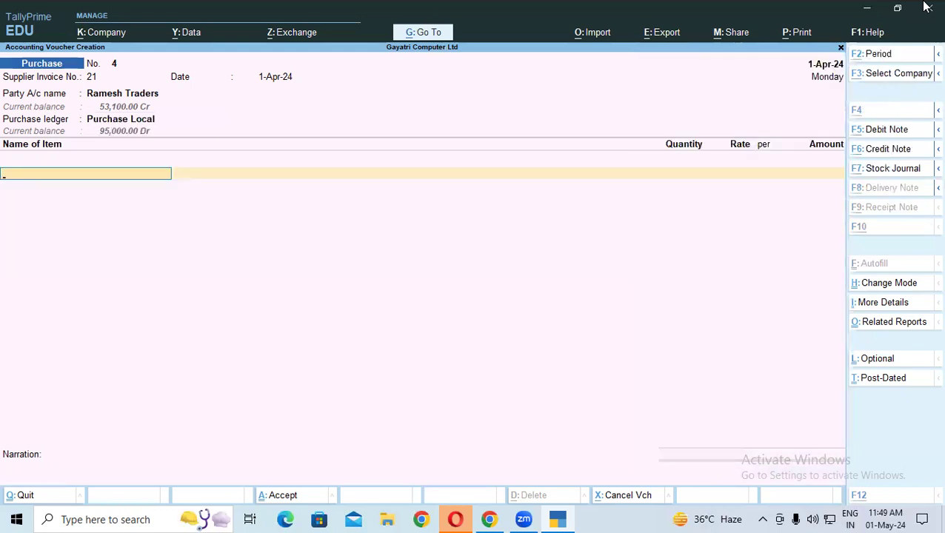
key("alt+Tab")
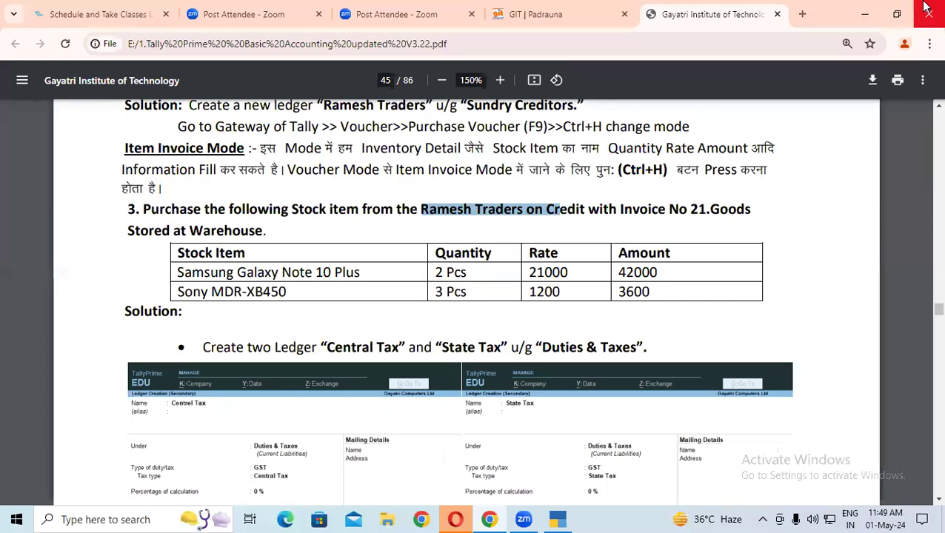
left_click(926, 8)
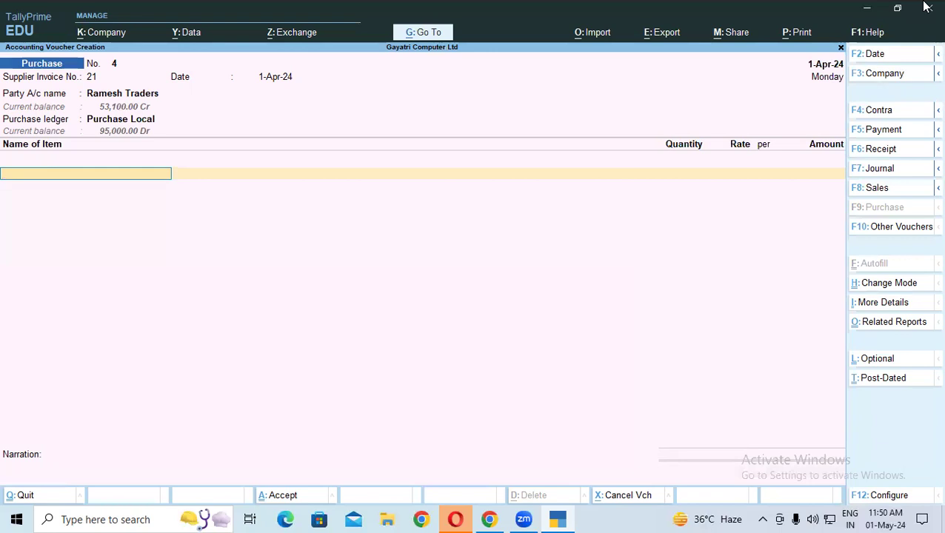
key("alt+Tab")
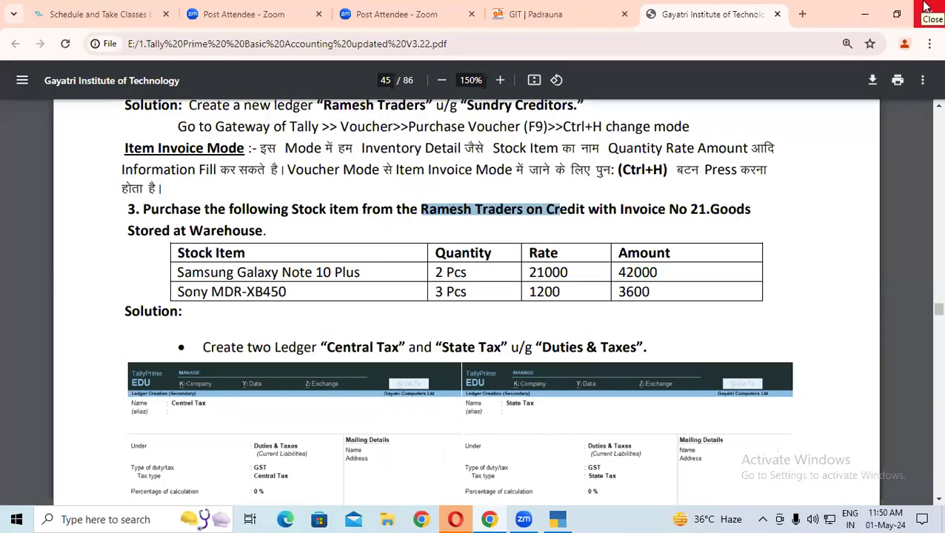
key("alt+Tab")
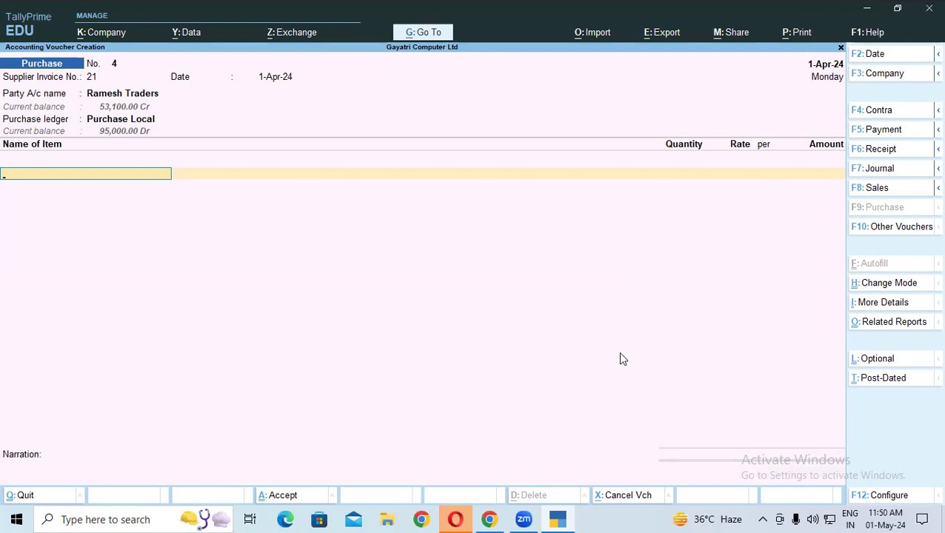
key("alt+Tab")
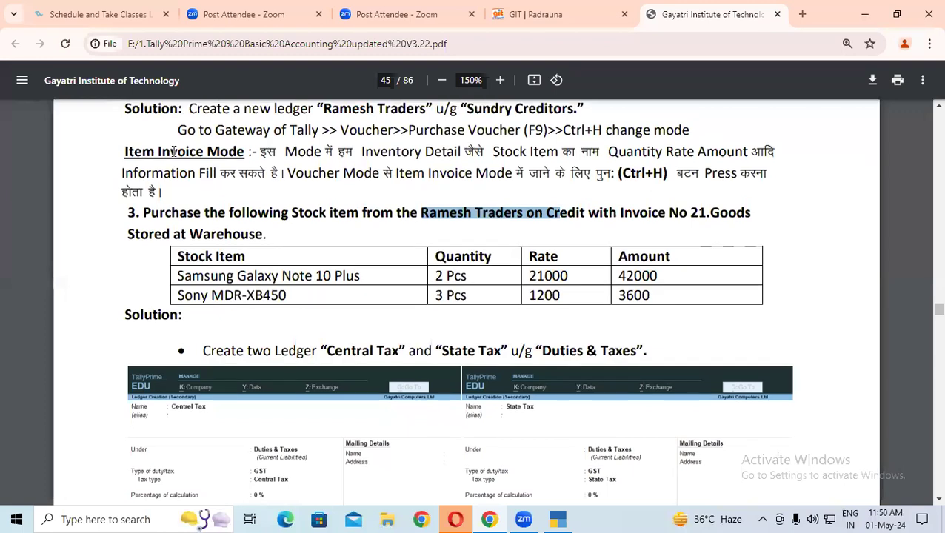
scroll(174, 152, "up", 2)
scroll(160, 178, "down", 1)
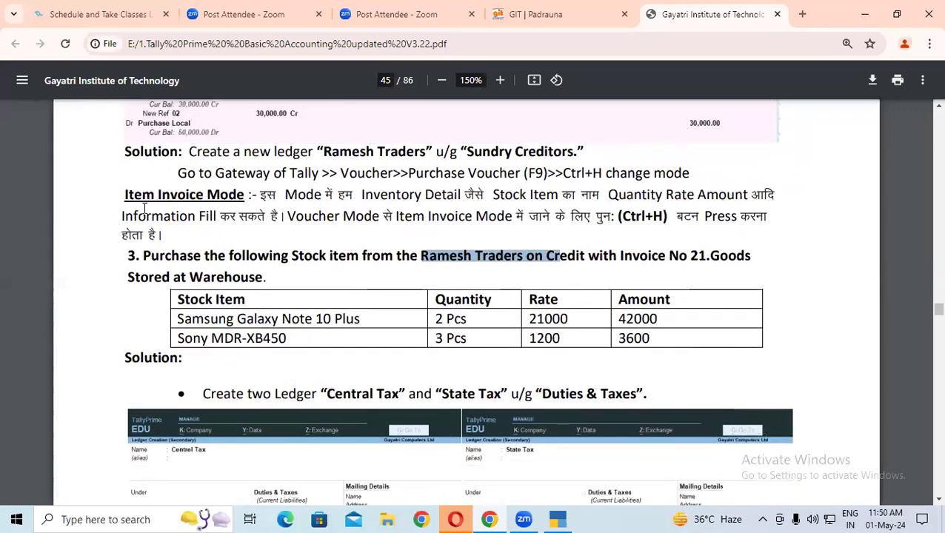
left_click(298, 211)
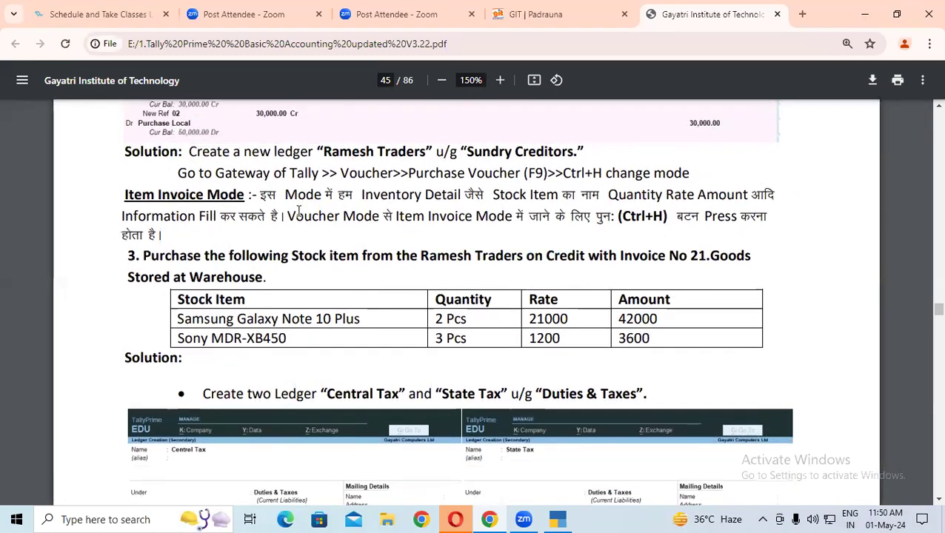
left_click_drag(128, 256, 275, 277)
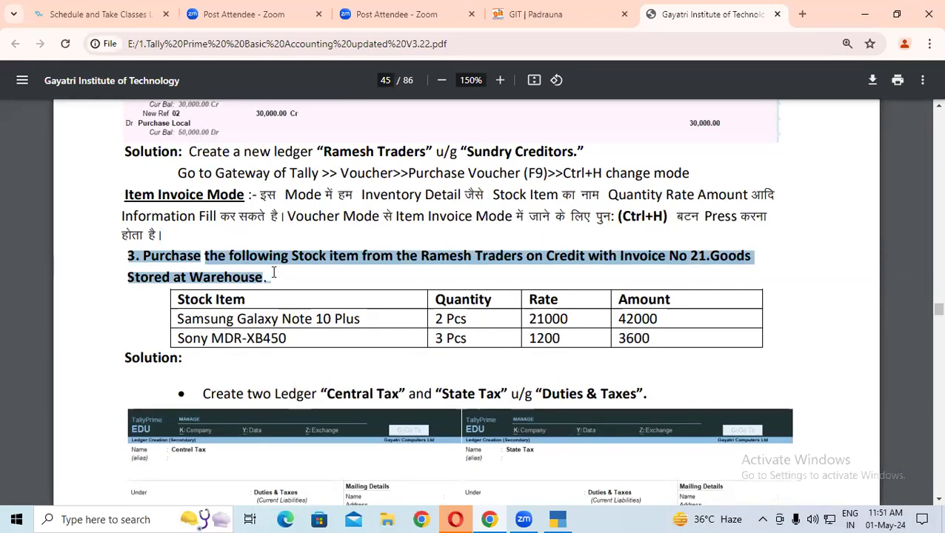
left_click(273, 197)
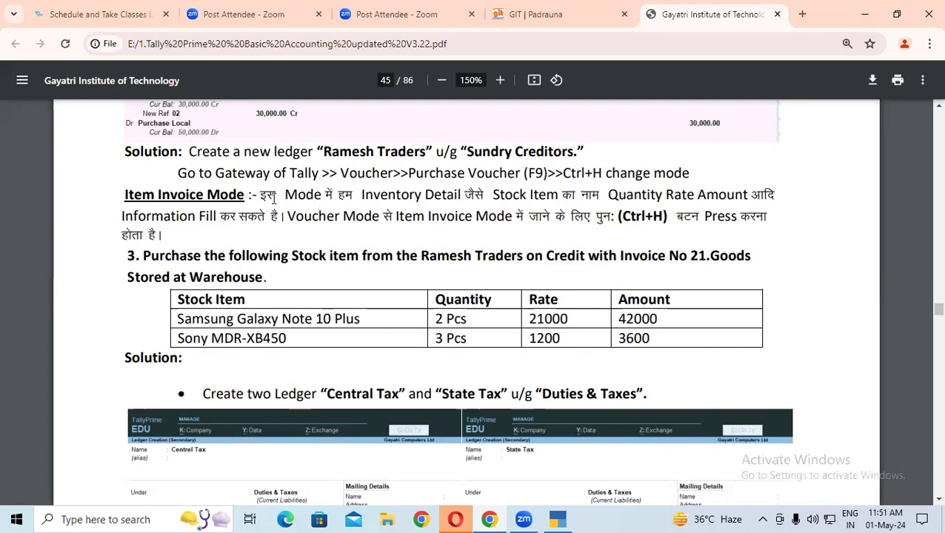
key("alt+Tab")
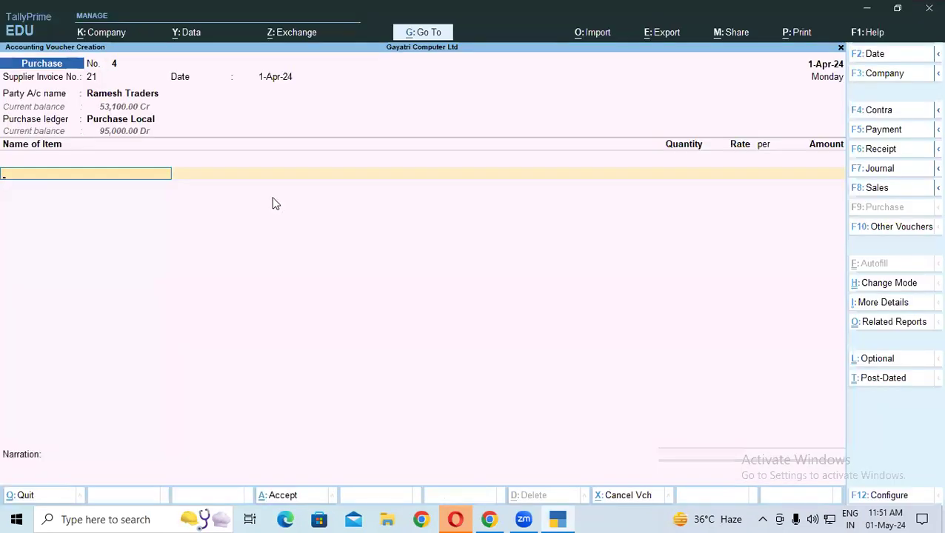
Step: Add the stock item Samsung Galaxy with 2 Pcs at a rate of 21,000 allocated to the Warehouse godown
type("s")
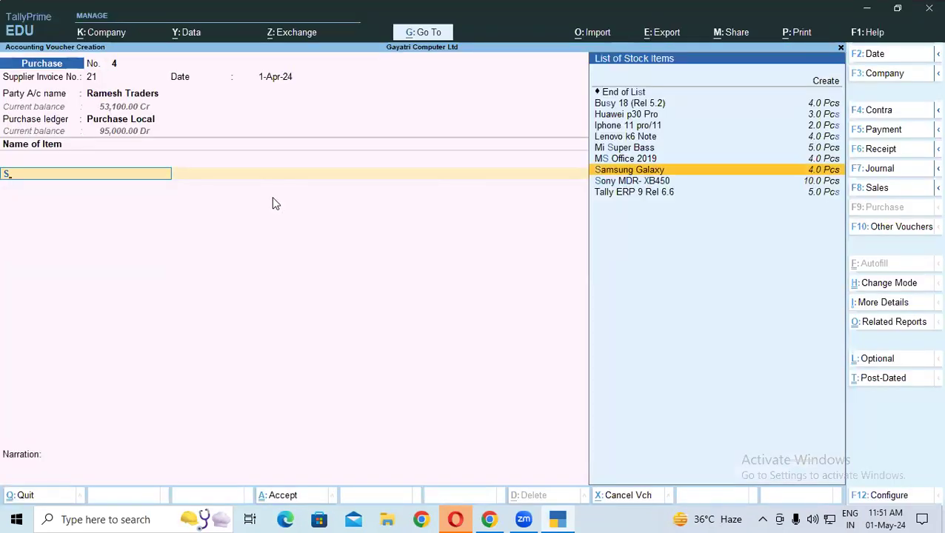
key("Return")
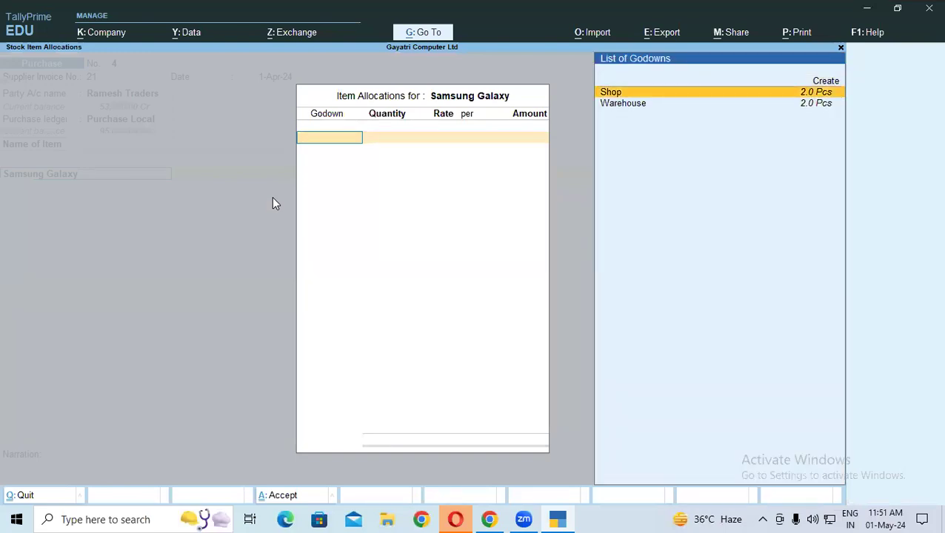
key("Escape")
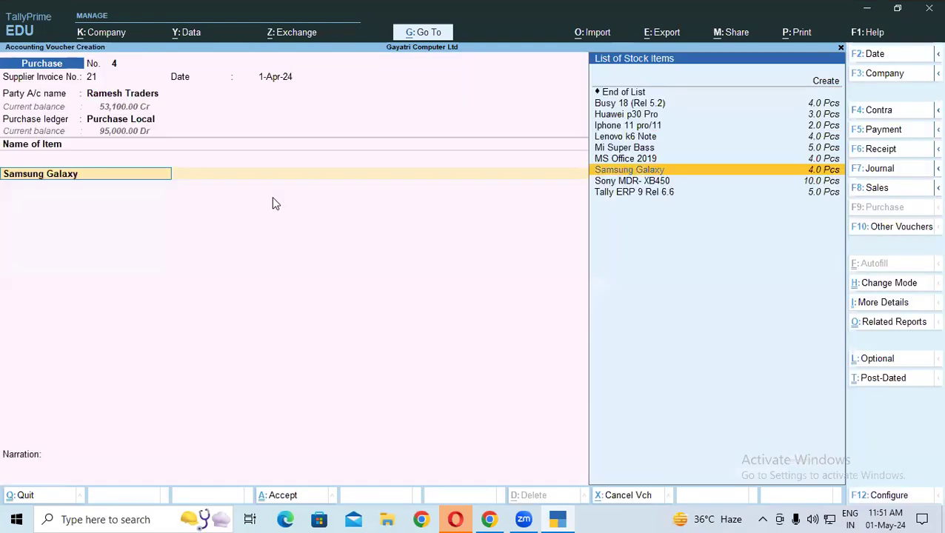
key("Return")
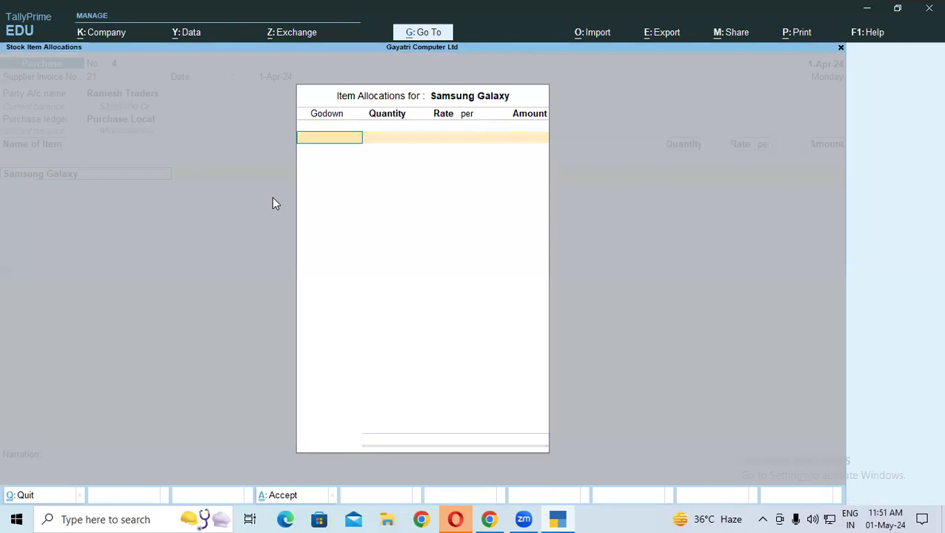
type("W")
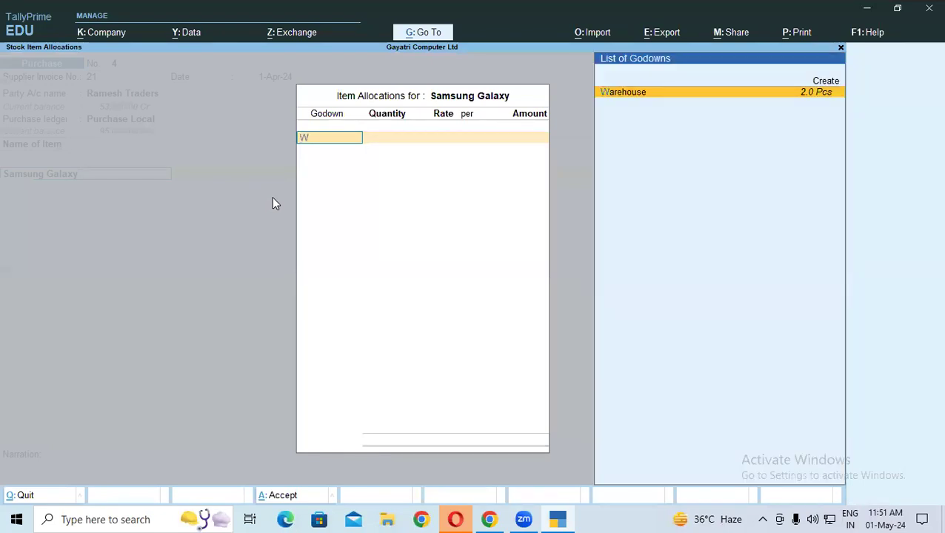
key("Return")
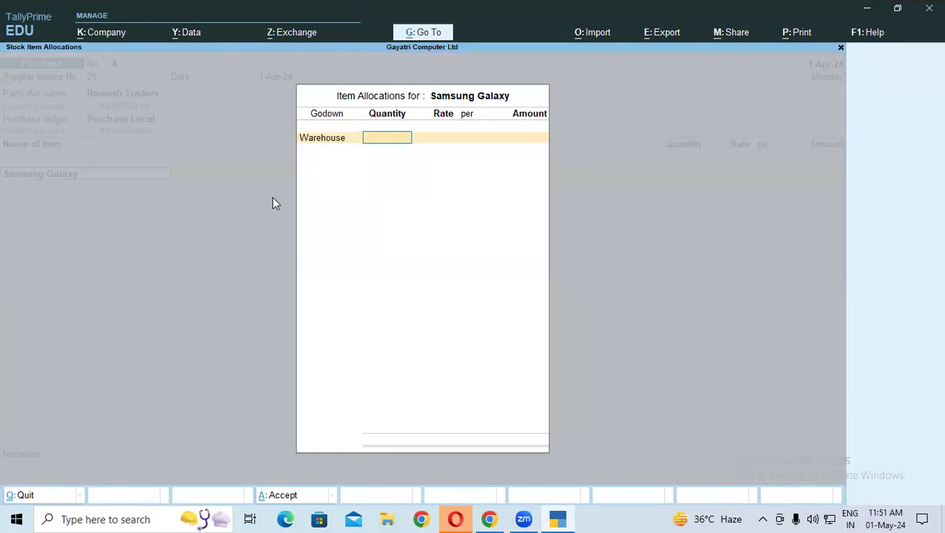
type("2")
key("Return")
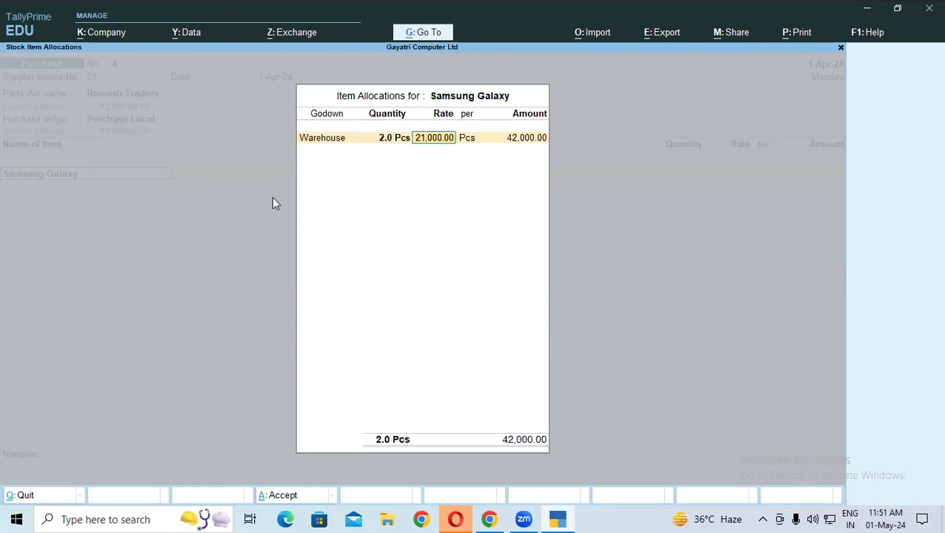
key("Return")
key("Return")
key("Return")
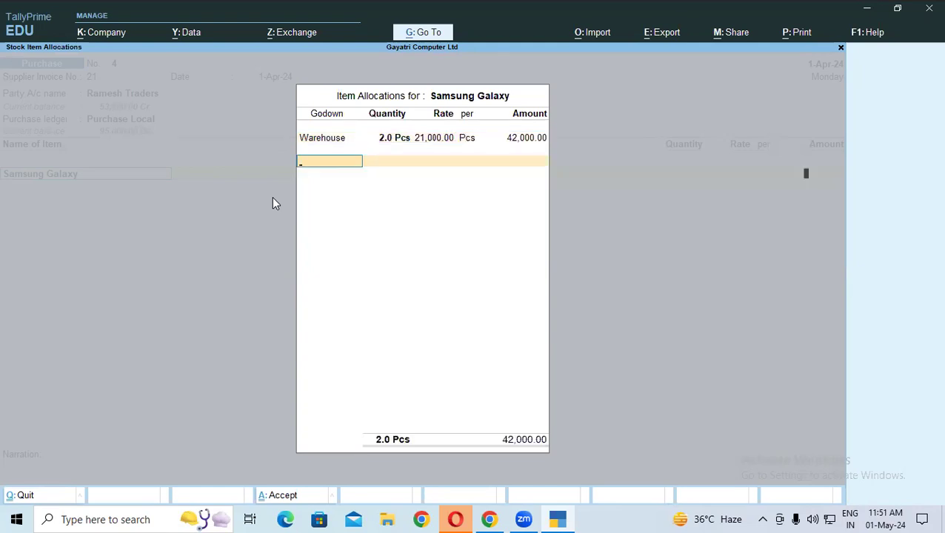
key("Return")
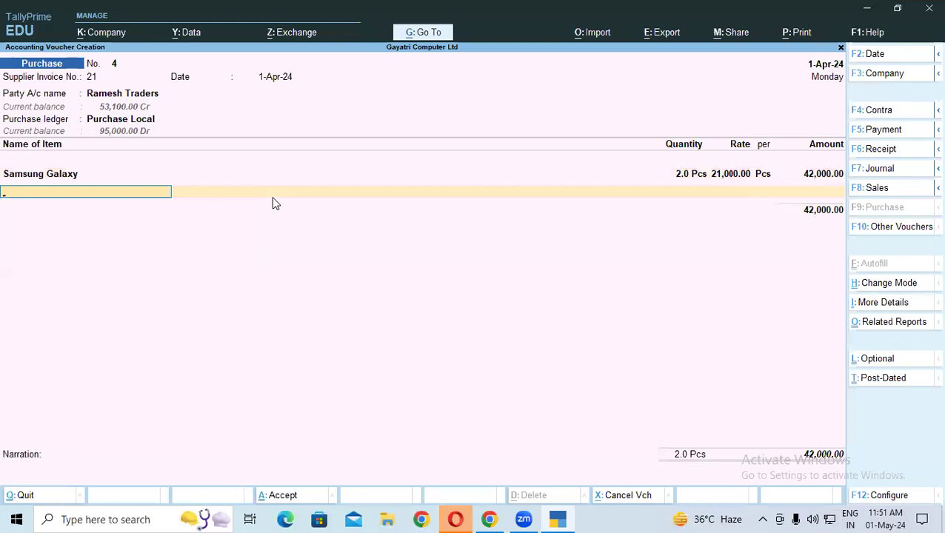
Step: Add the stock item Sony MDR-XB450 with 3 Pcs at a rate of 1,000 allocated to the Warehouse godown
type("so")
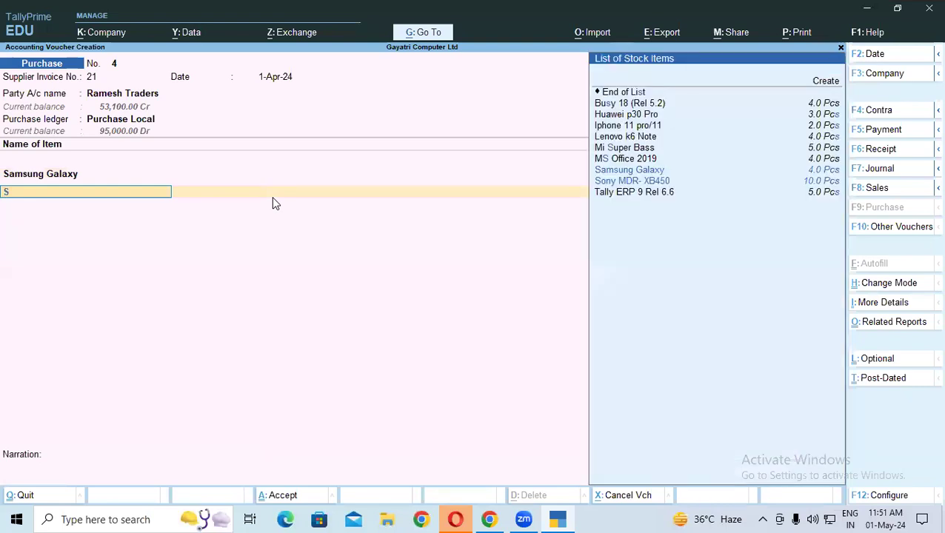
key("Return")
key("Down")
key("Down")
key("Return")
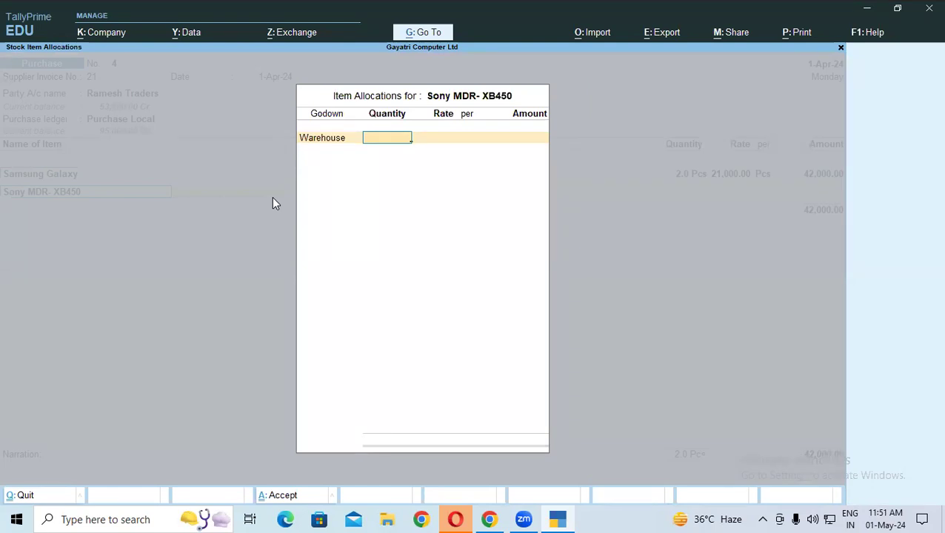
type("3")
key("Return")
key("Return")
key("Return")
key("Return")
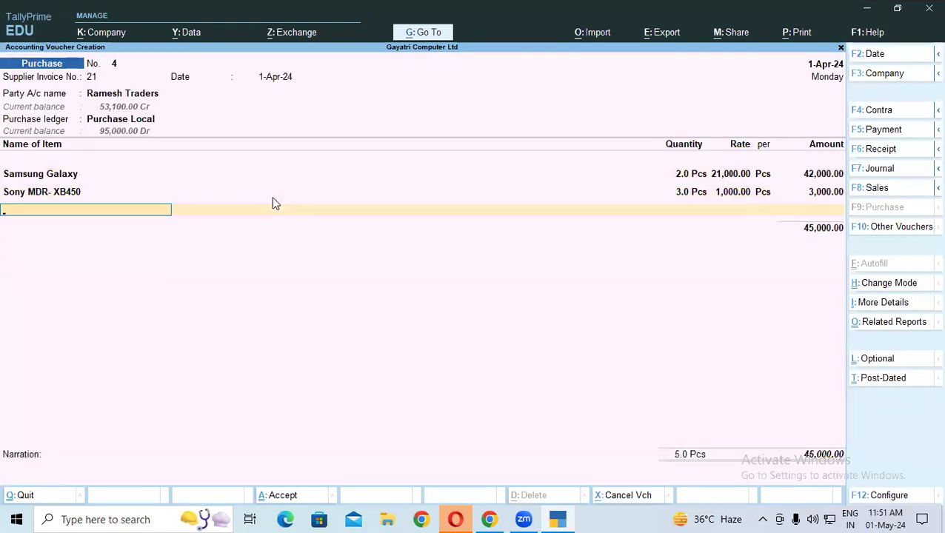
Step: End the item and ledger lists without adding any tax ledger, and quit the purchase voucher without saving
key("Return")
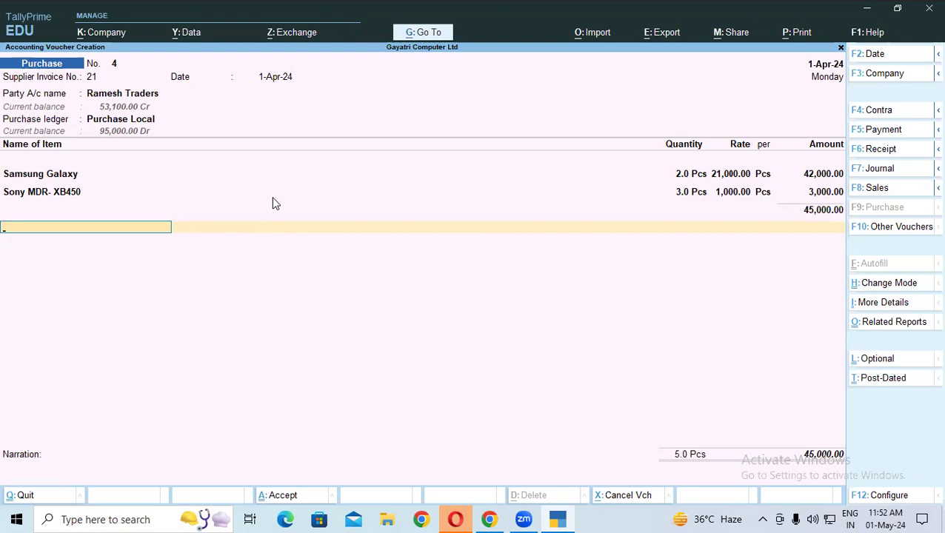
key("Return")
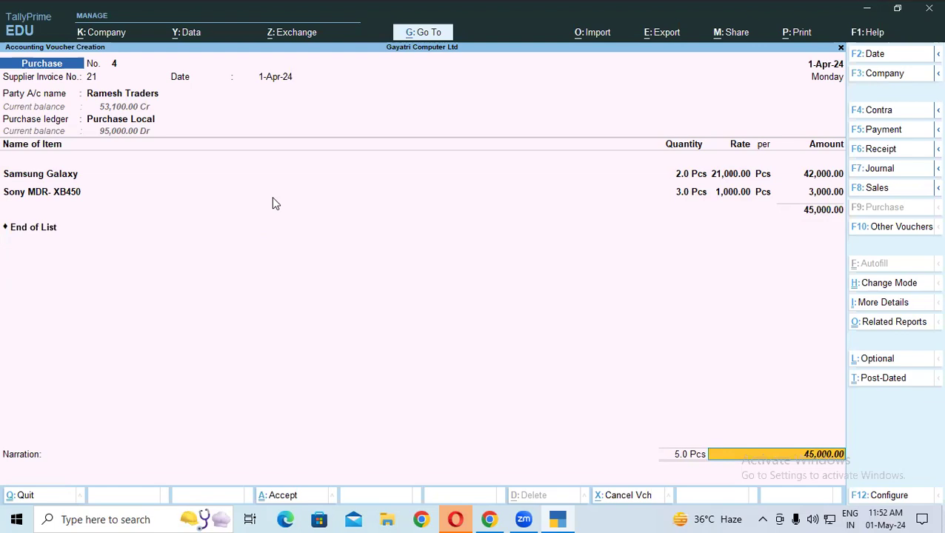
key("Escape")
key("Return")
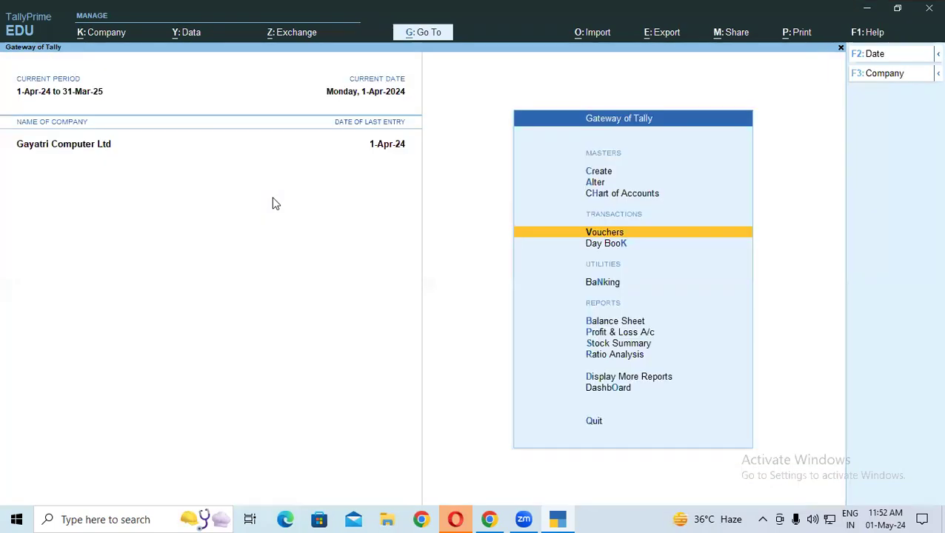
Step: Examine the saved Ramesh Traders purchase voucher through the Day Book, and return to the Gateway of Tally
key("Down")
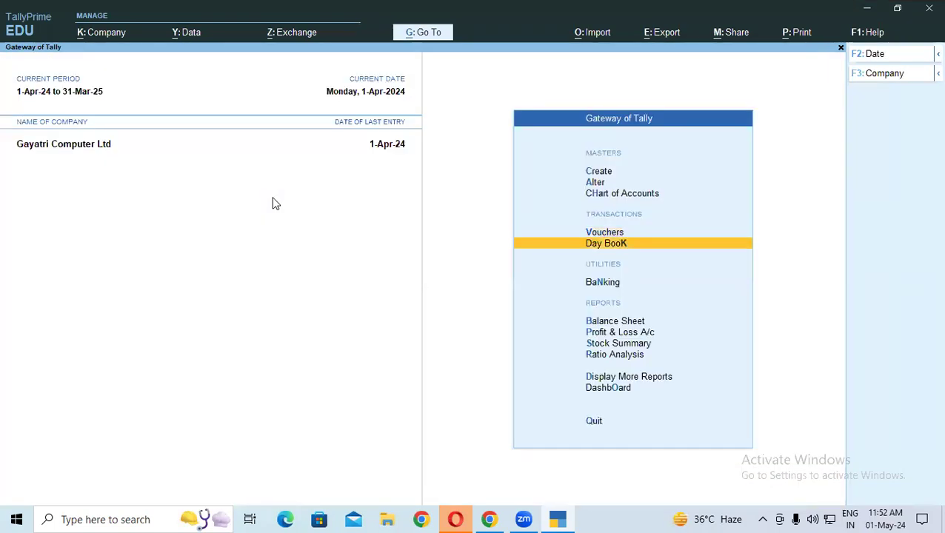
key("Return")
key("Down")
key("Down")
key("Down")
key("Down")
key("Down")
key("Down")
key("Down")
key("Down")
key("Down")
key("Down")
key("Down")
key("Down")
key("Down")
key("Down")
key("Down")
key("Down")
key("Down")
key("Down")
key("Down")
key("Down")
key("Down")
key("Down")
key("Down")
key("Down")
key("Down")
key("Down")
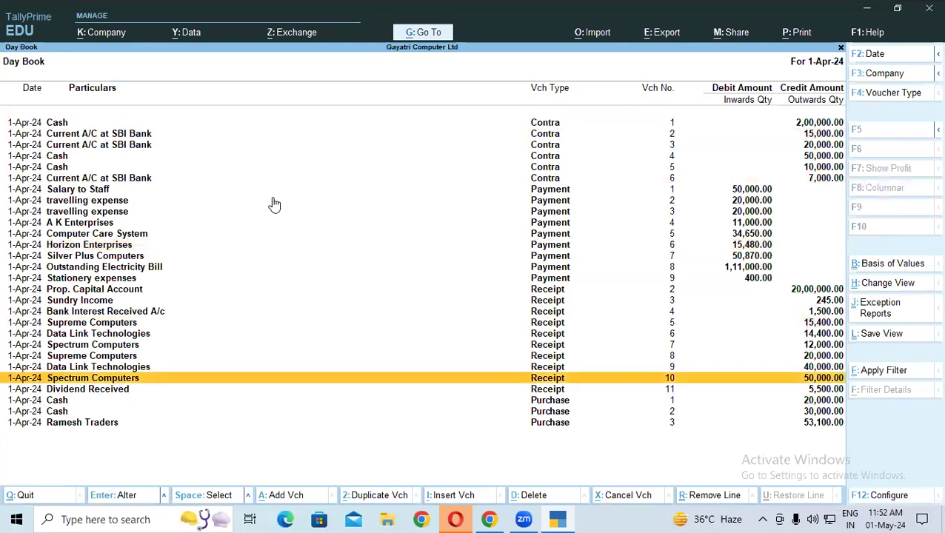
key("Return")
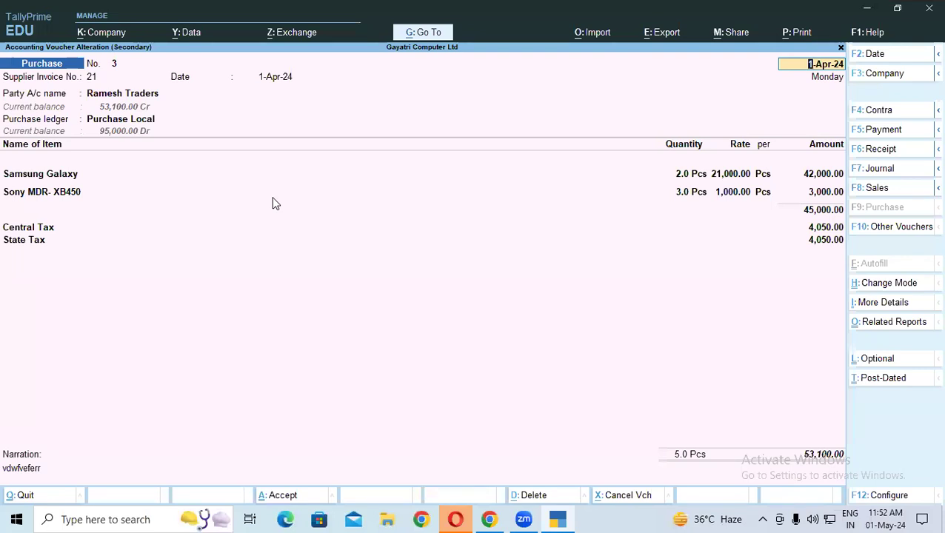
key("Escape")
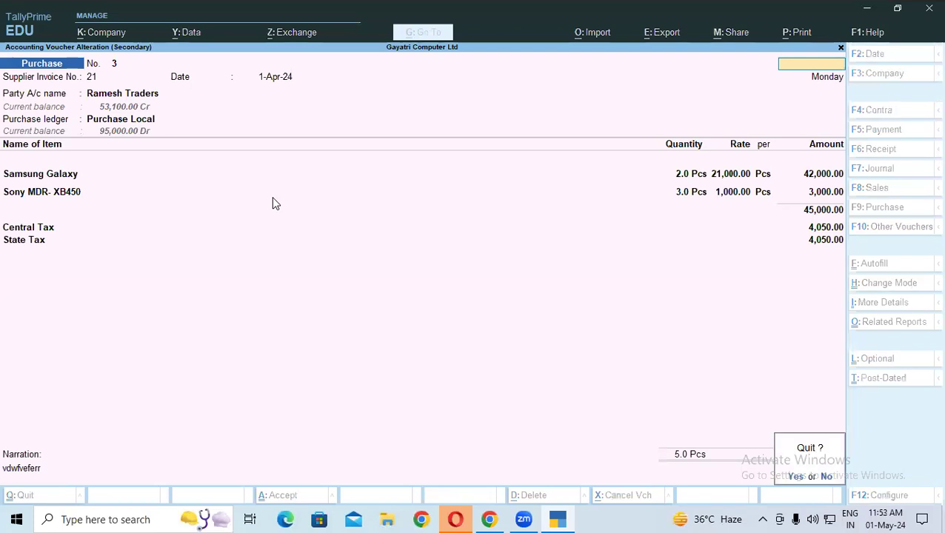
key("y")
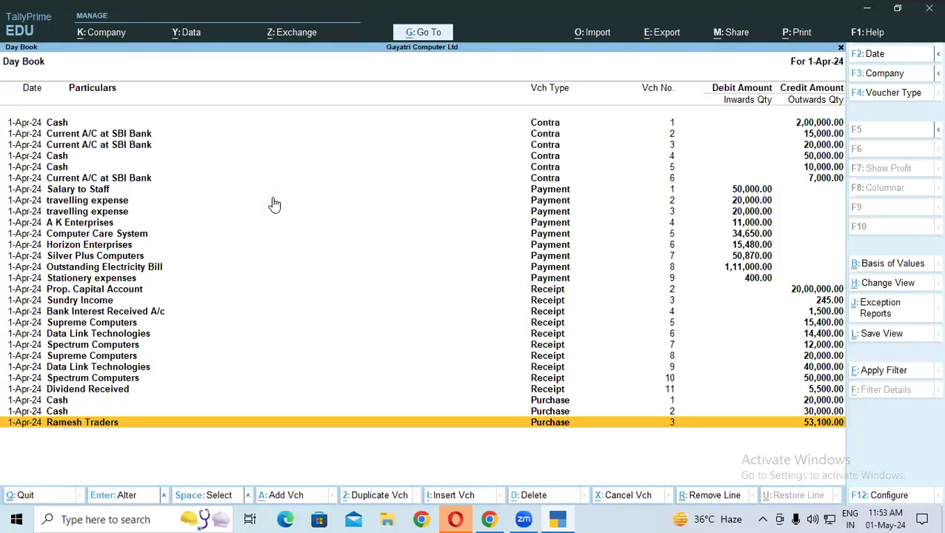
key("Escape")
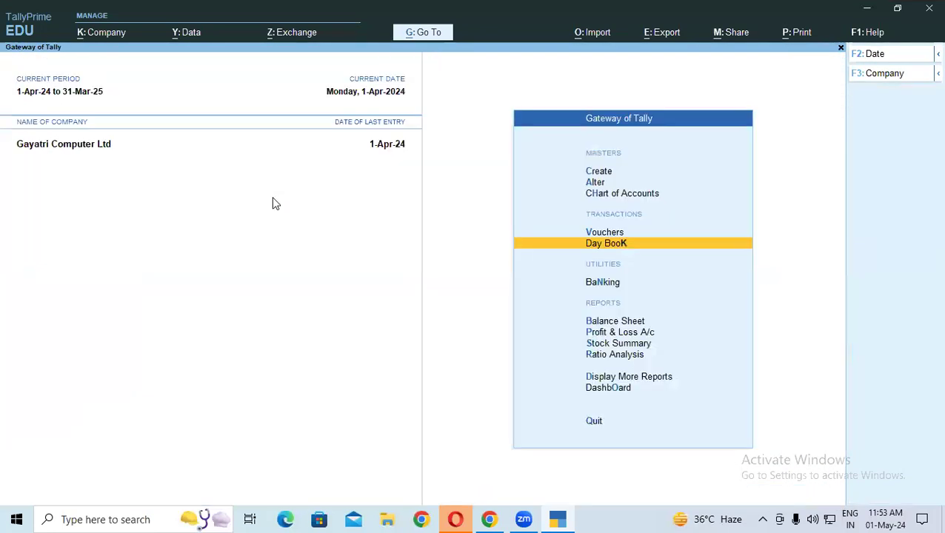
Step: Highlight the Item Invoice Mode heading in the PDF in Chrome, and return to TallyPrime
key("alt+Tab")
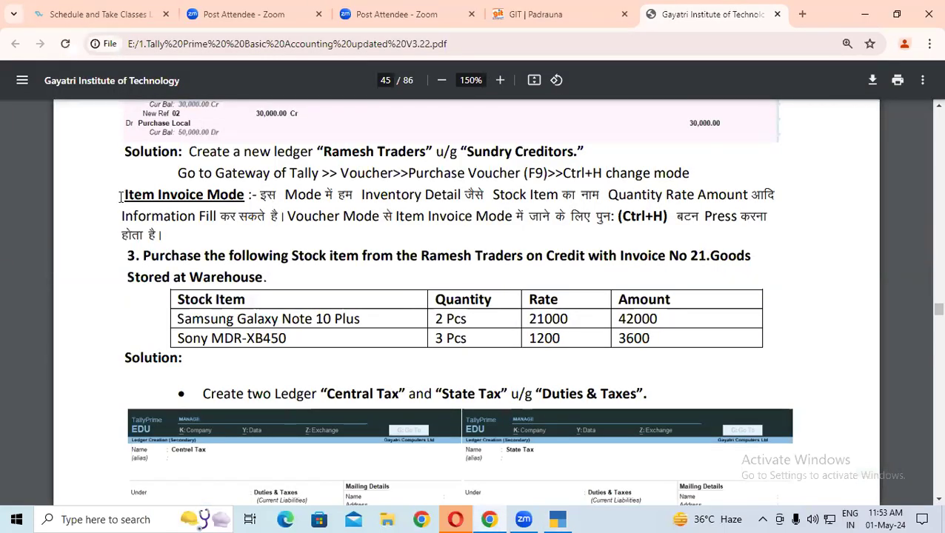
left_click_drag(148, 195, 250, 192)
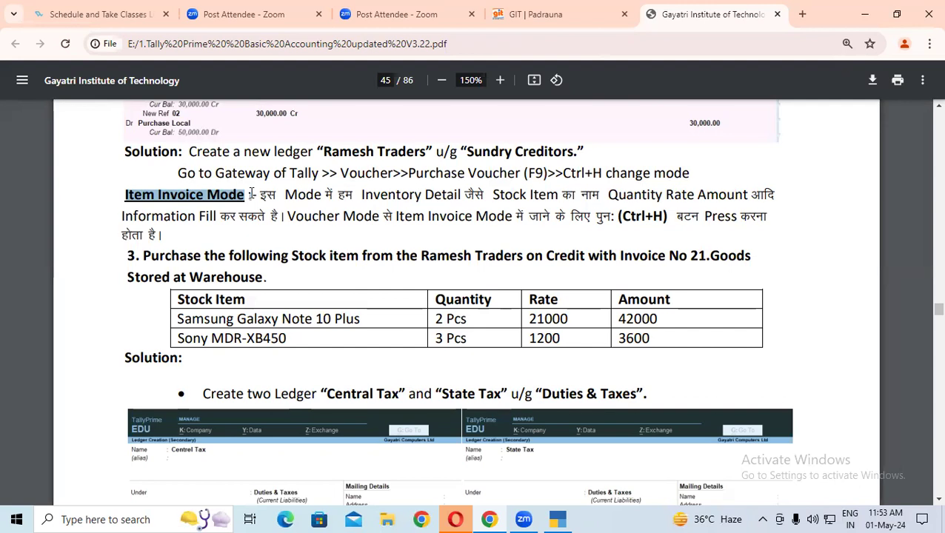
key("alt+Tab")
Step: Start a new purchase voucher with supplier invoice number 21 dated 1-Apr-24, checking the number in the PDF in Chrome
key("Up")
key("Return")
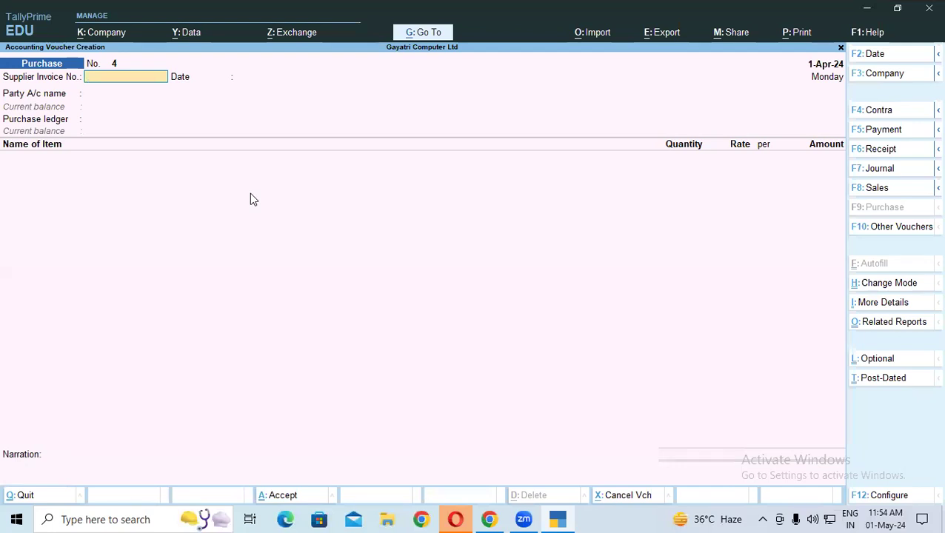
key("alt+Tab")
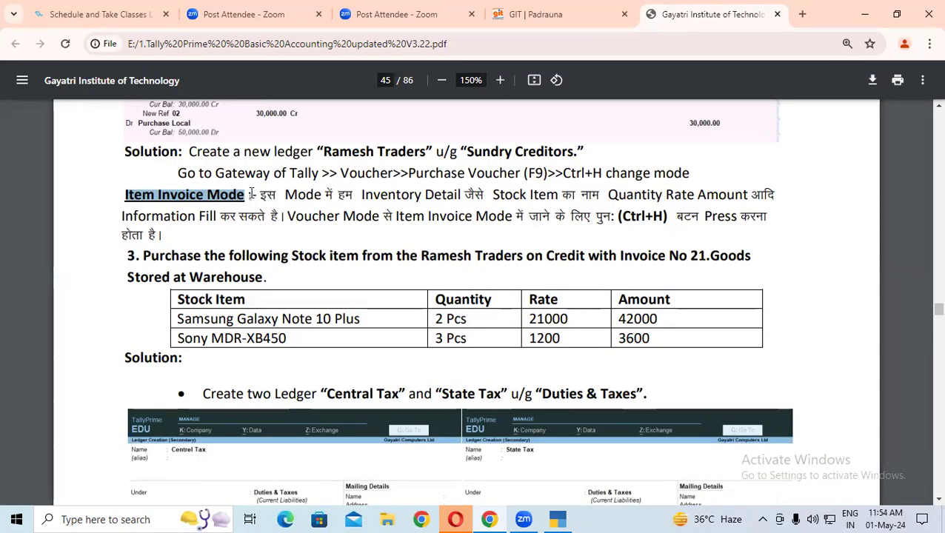
key("alt+Tab")
type("21")
key("Return")
key("Return")
Step: Set Ramesh Traders as the party, accepting its details unchanged, and choose Purchase Local as the purchase ledger
key("Down")
key("Down")
key("Down")
key("Down")
key("Down")
key("Down")
key("Down")
key("Down")
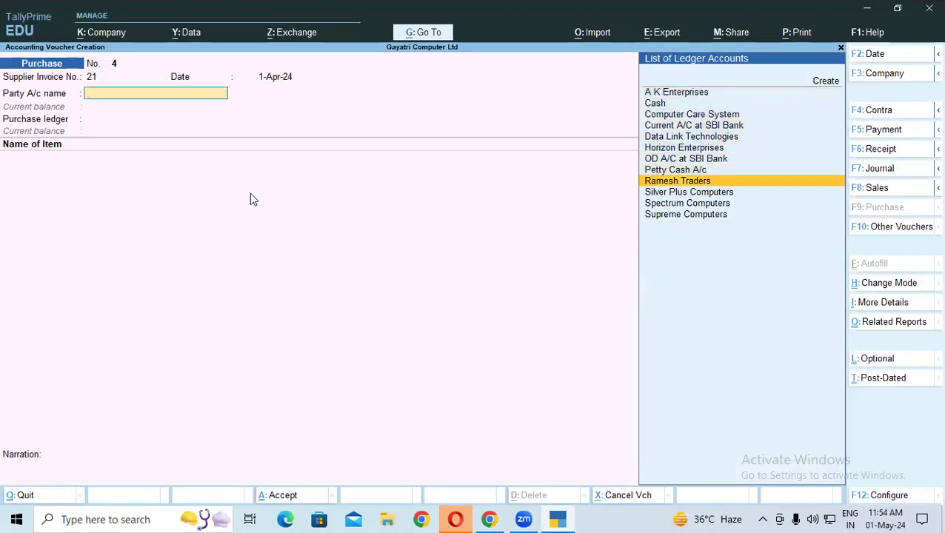
key("Return")
key("Return")
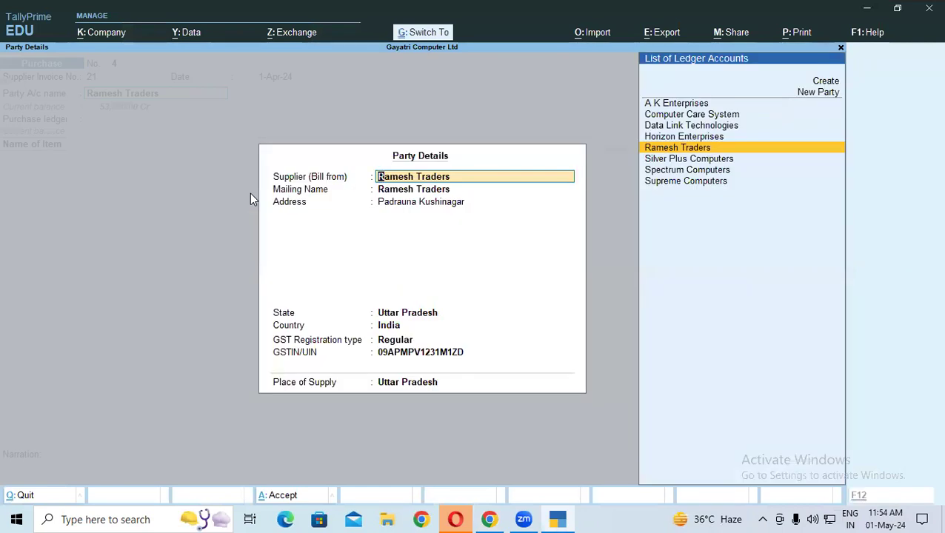
key("Return")
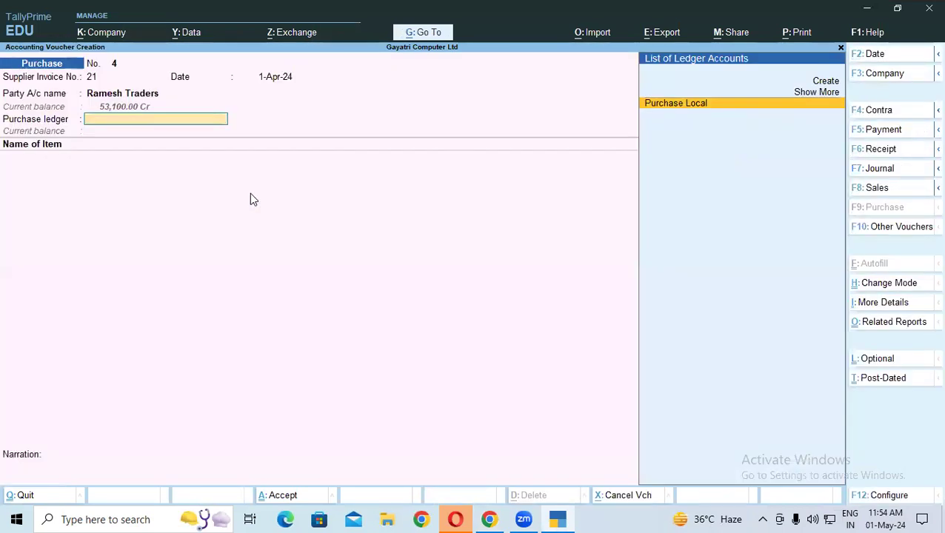
key("Return")
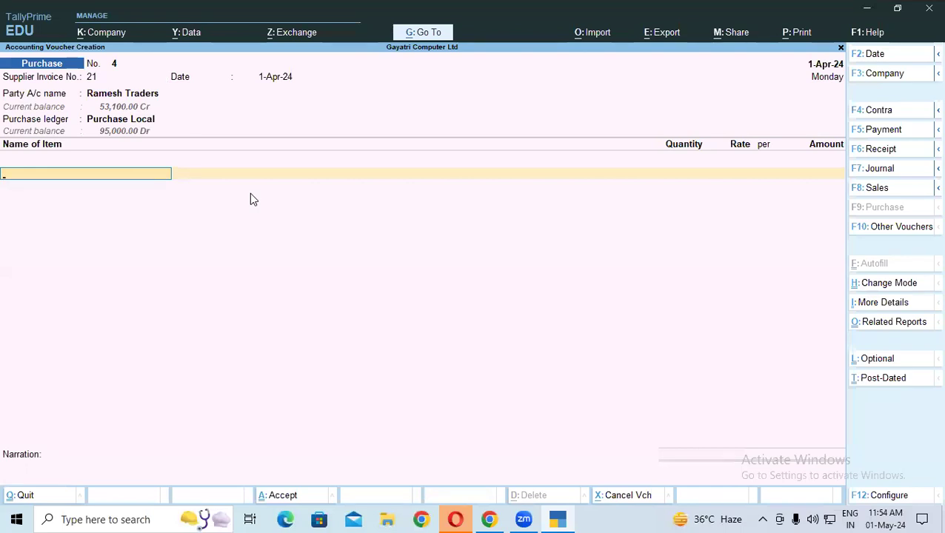
Step: Add 2 Pcs of Samsung Galaxy at a rate of 21,000 from the Warehouse godown, checking the rate in the PDF in Chrome
key("Down")
key("Down")
key("Down")
key("Down")
key("Down")
key("Down")
key("Down")
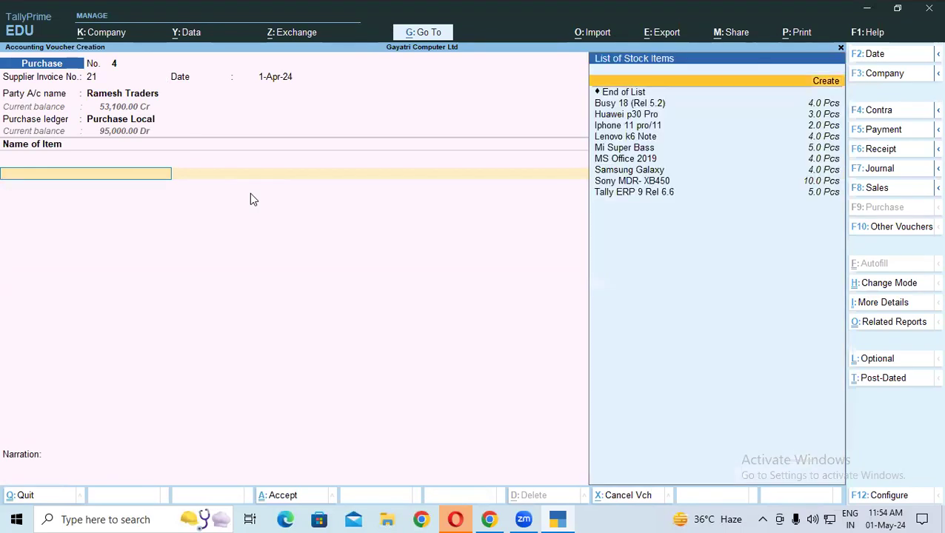
key("Down")
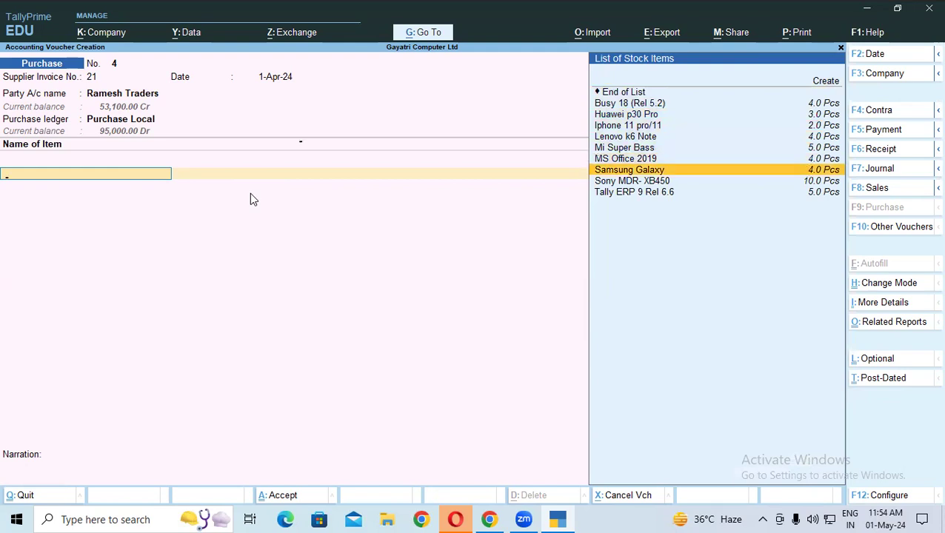
key("Return")
key("Down")
key("Down")
key("Return")
type("2")
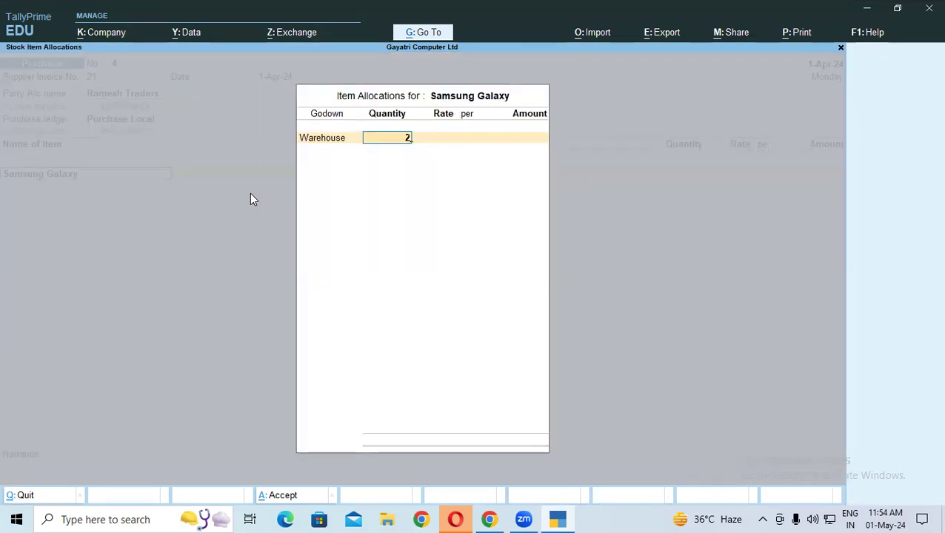
key("Return")
key("alt+Tab")
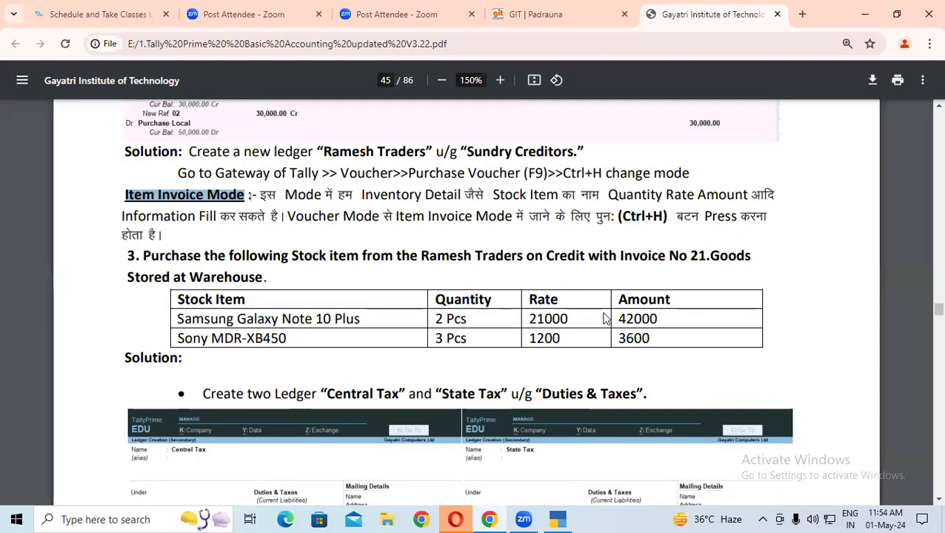
key("alt+Tab")
key("Return")
key("Return")
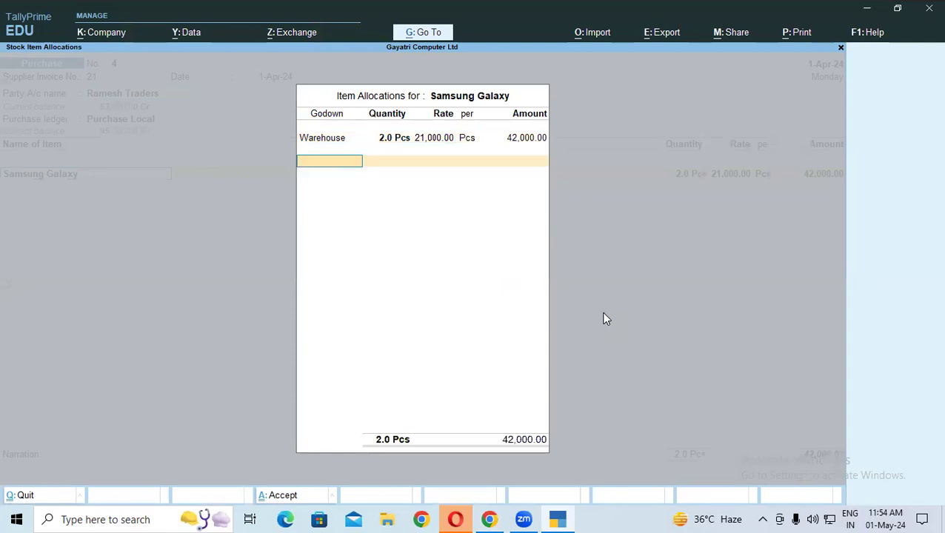
key("Return")
key("Return")
Step: Check the second item in the PDF in Chrome, and add 3 Pcs of Sony MDR-XB450 at a rate of 1,000 in the Warehouse godown
key("alt+Tab")
key("alt+Tab")
key("Down")
key("Down")
key("Down")
key("Down")
key("Down")
key("Down")
key("Down")
key("Down")
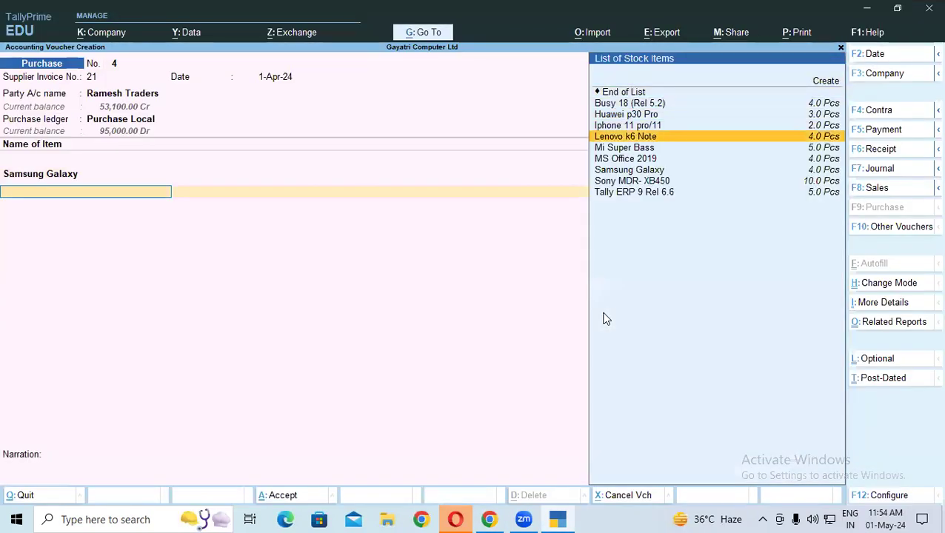
key("Return")
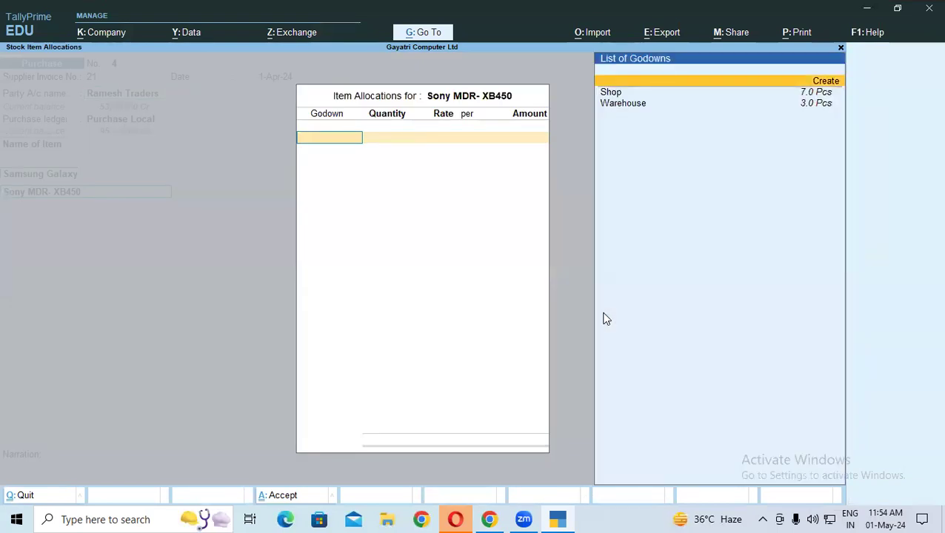
key("Down")
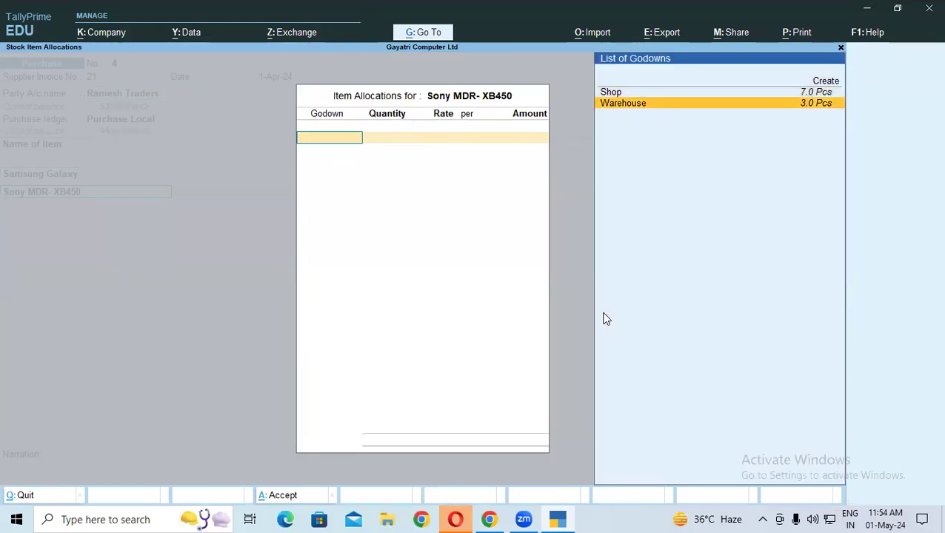
key("Return")
type("3")
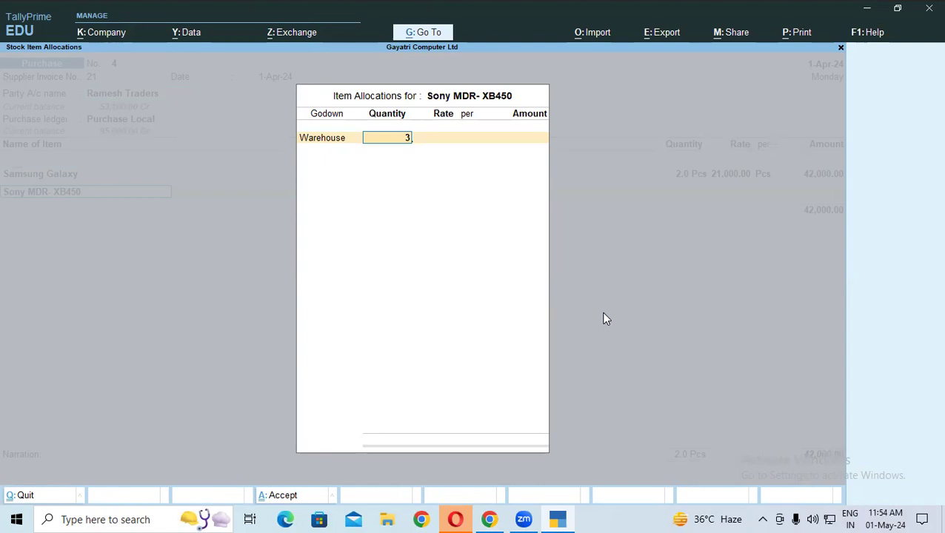
key("Return")
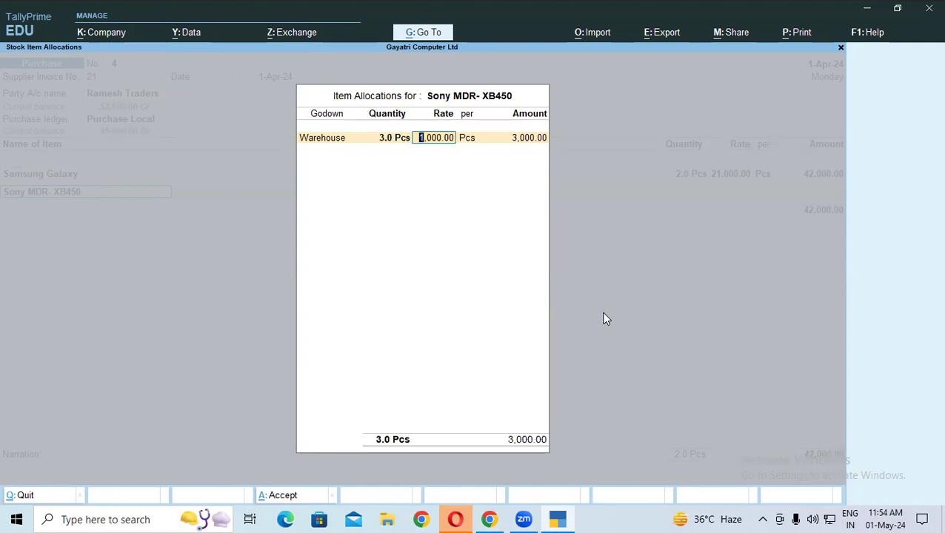
key("Return")
key("Return")
key("Return")
key("Return")
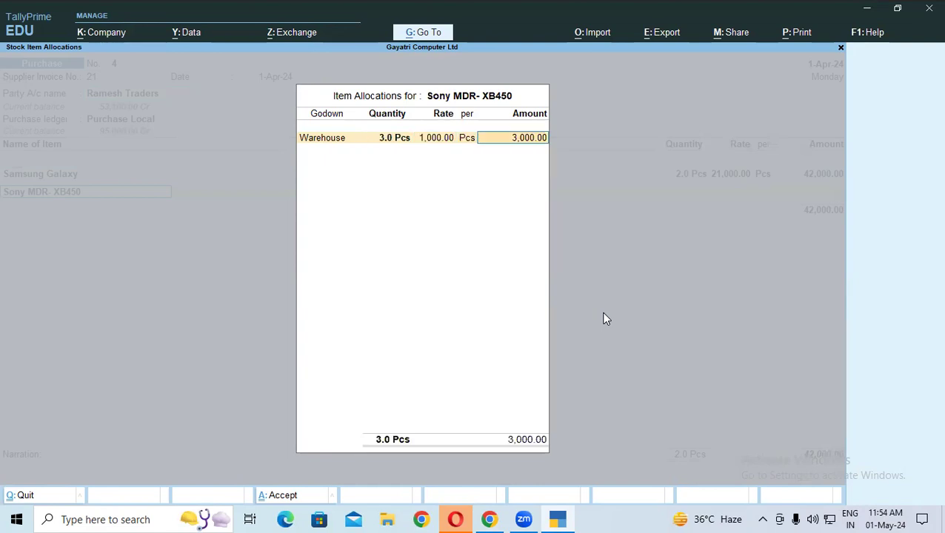
key("Return")
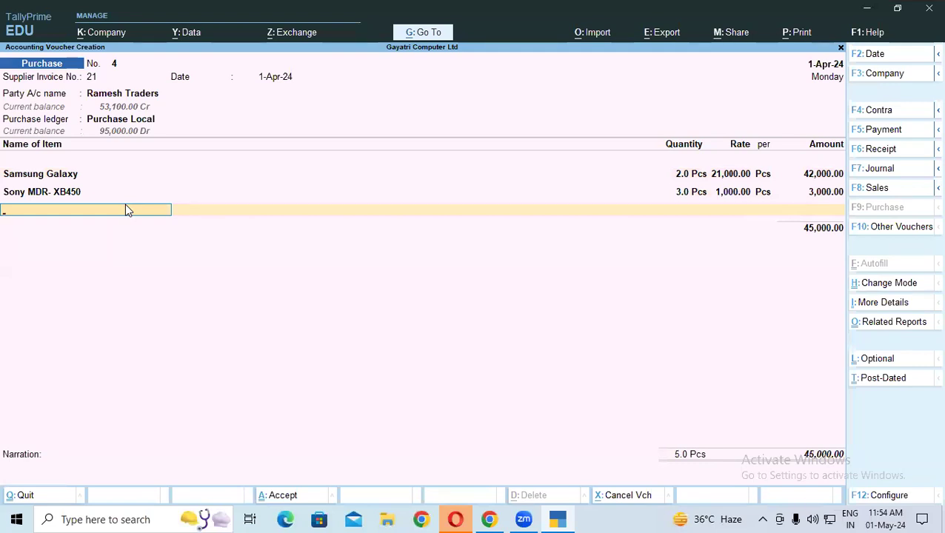
Step: End the stock item list and add the Central Tax ledger with its calculated amount to the voucher
key("Return")
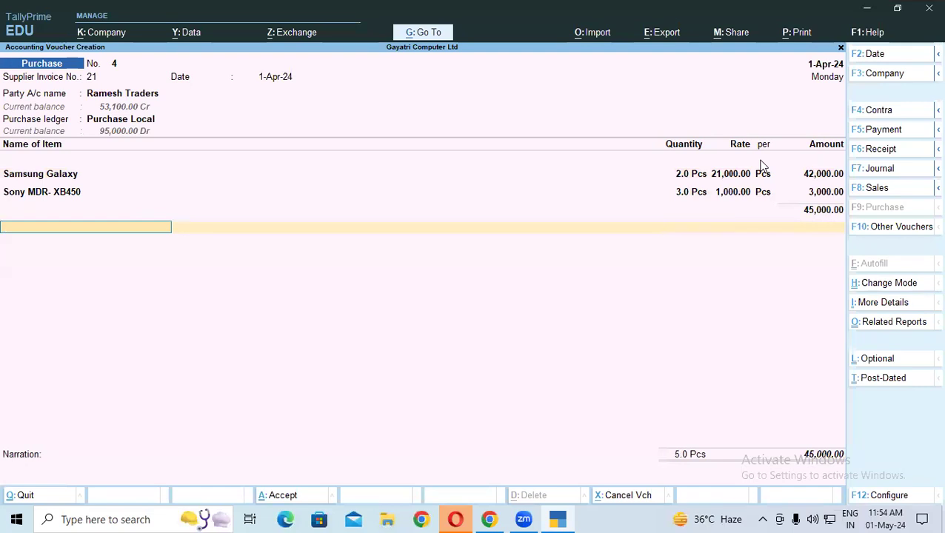
type("c")
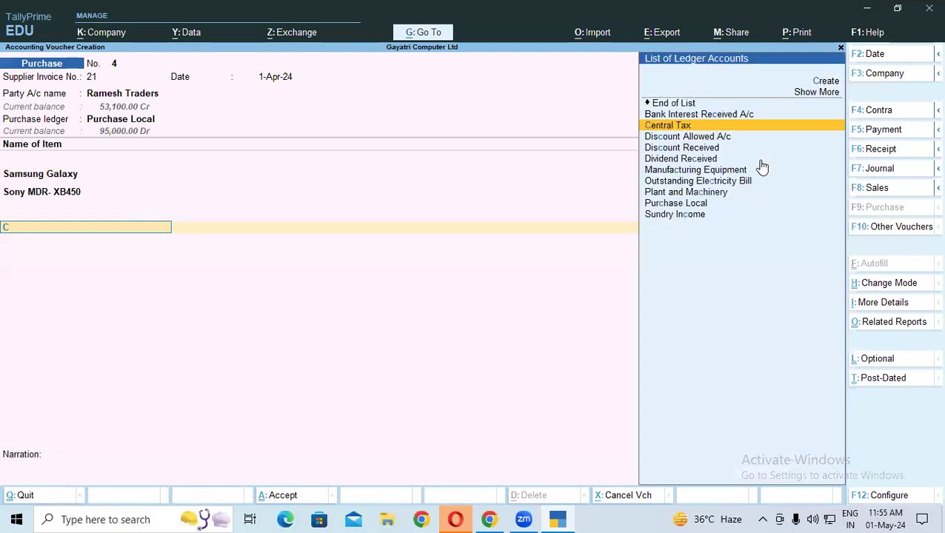
key("Return")
key("Return")
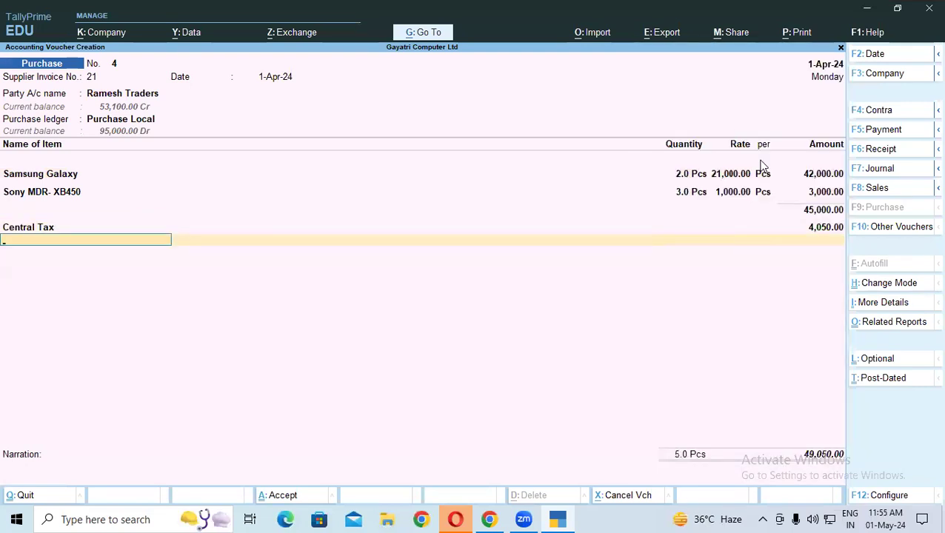
Step: Add the State Tax ledger with its calculated amount below Central Tax in the purchase voucher
type("s")
key("Down")
key("Down")
key("Return")
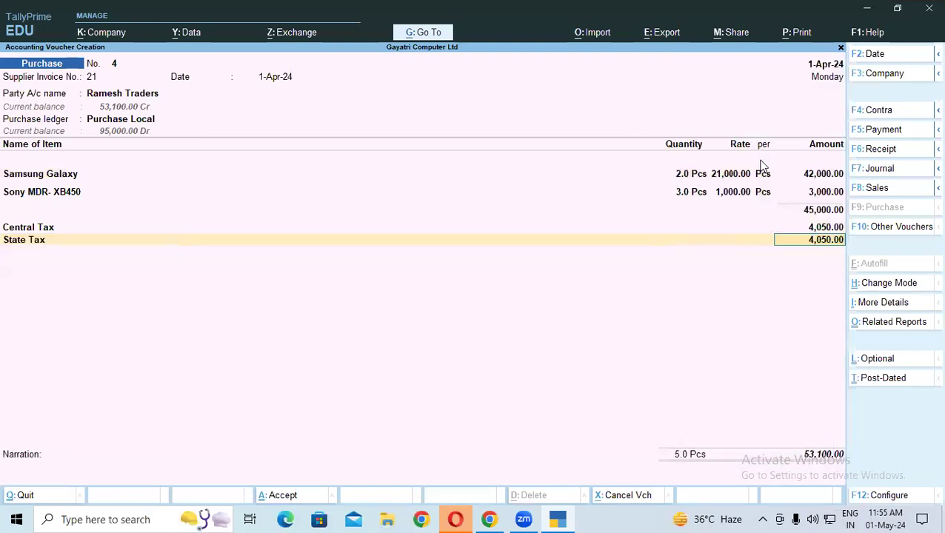
Step: Return to the State Tax ledger field and start a new ledger named Cer from within the voucher
key("BackSpace")
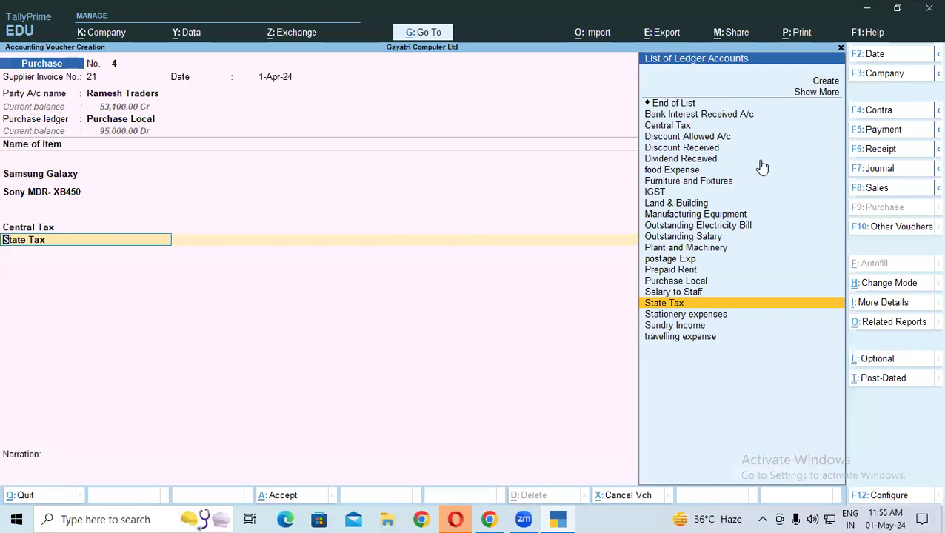
key("alt+c")
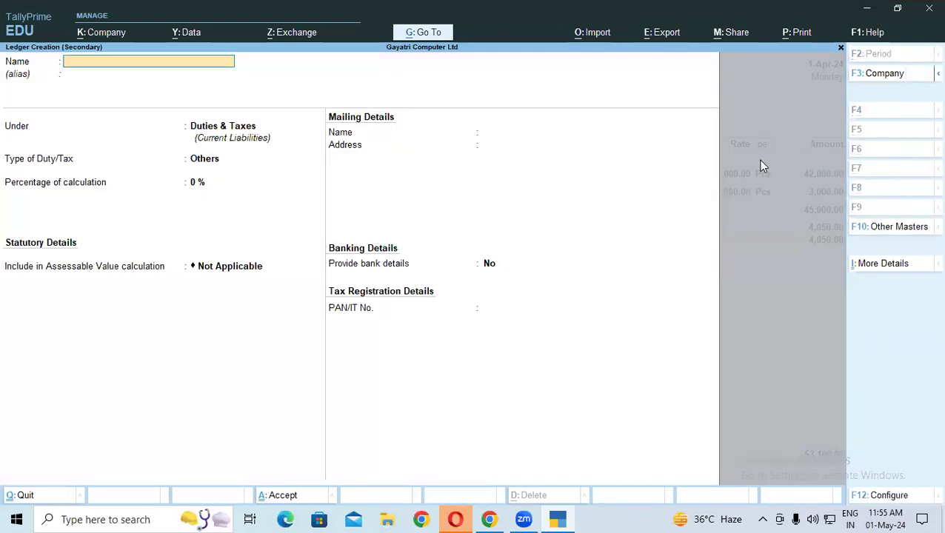
type("V")
key("BackSpace")
type("Cer")
key("Return")
key("Return")
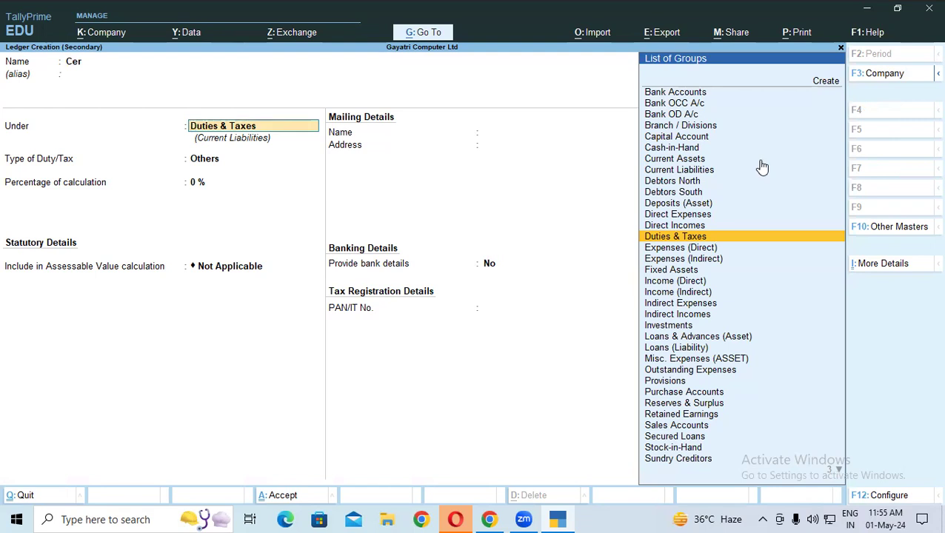
Step: Keep the new ledger under Duties & Taxes, with GST as the type of duty and CGST as the tax type
key("Down")
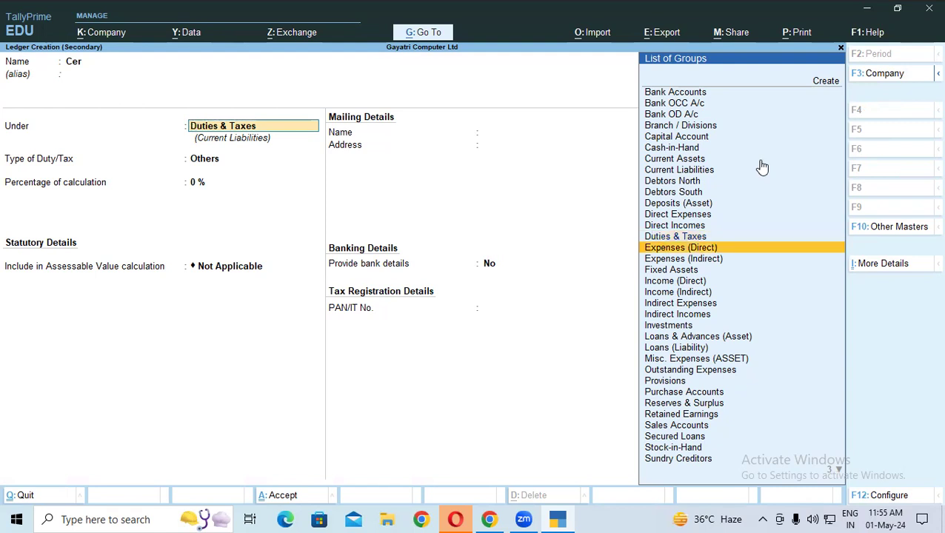
key("Up")
key("Return")
key("Up")
key("Return")
key("Down")
key("Return")
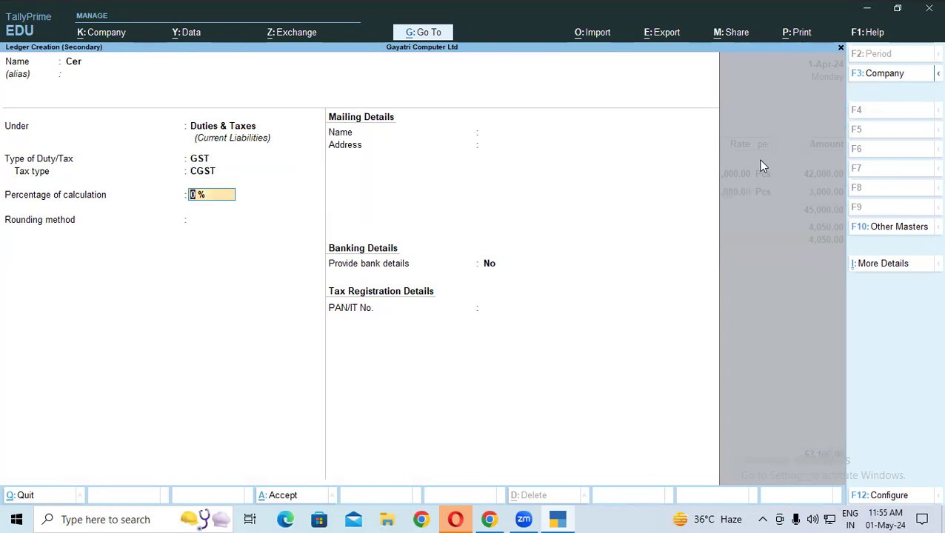
Step: Abandon the new ledger and the purchase voucher without saving either, returning to the Gateway of Tally
key("BackSpace")
key("Escape")
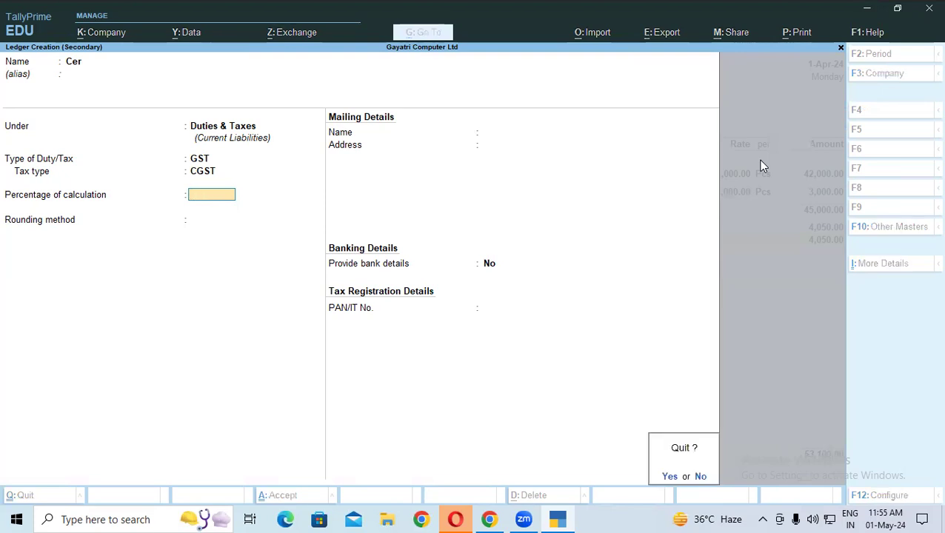
key("y")
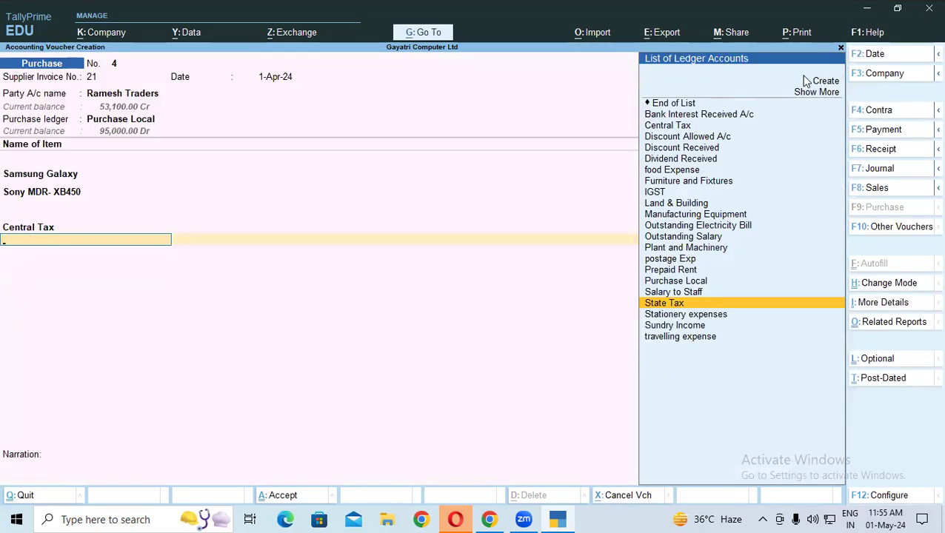
key("Escape")
key("y")
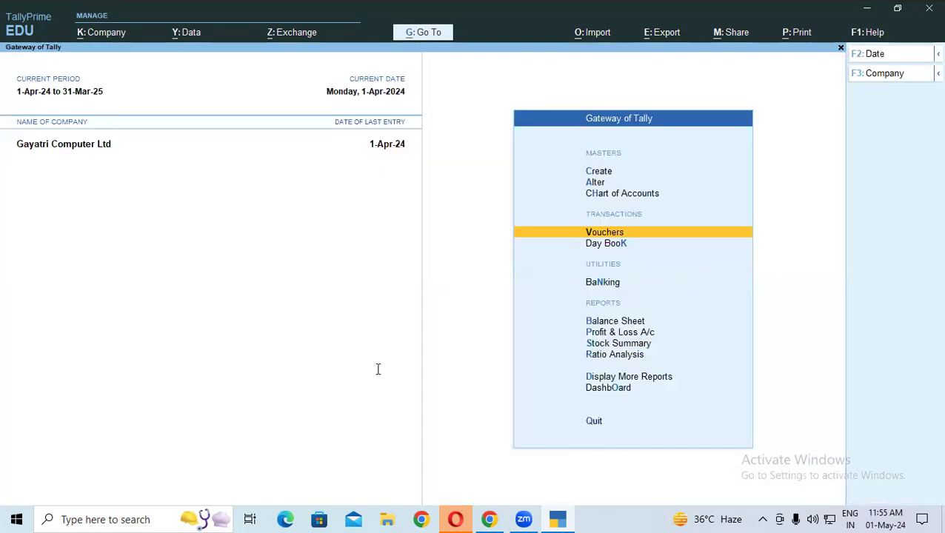
Step: Switch to the PDF in Chrome and review the tax ledgers, the sample purchase voucher and the Account Invoice Mode section
key("alt+Tab")
scroll(163, 182, "up", 1)
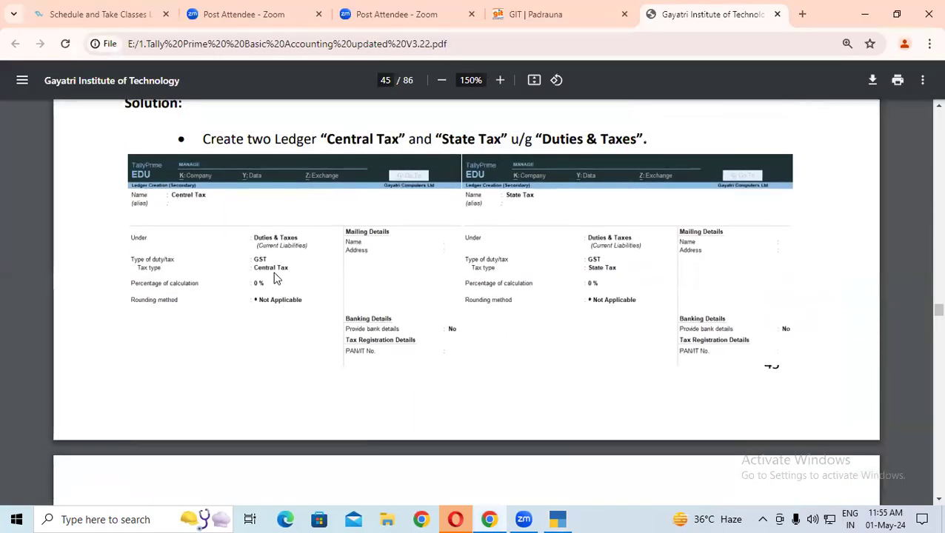
scroll(374, 301, "down", 4)
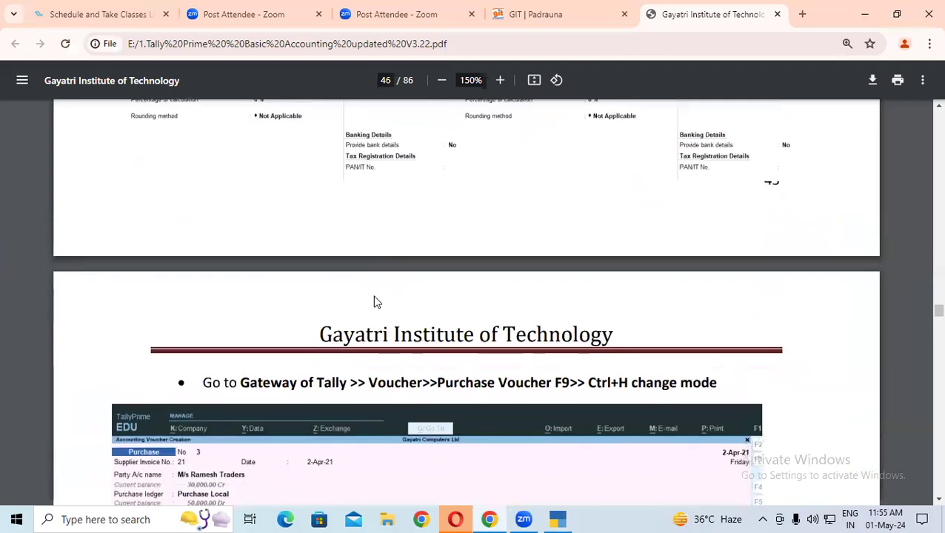
scroll(374, 301, "down", 2)
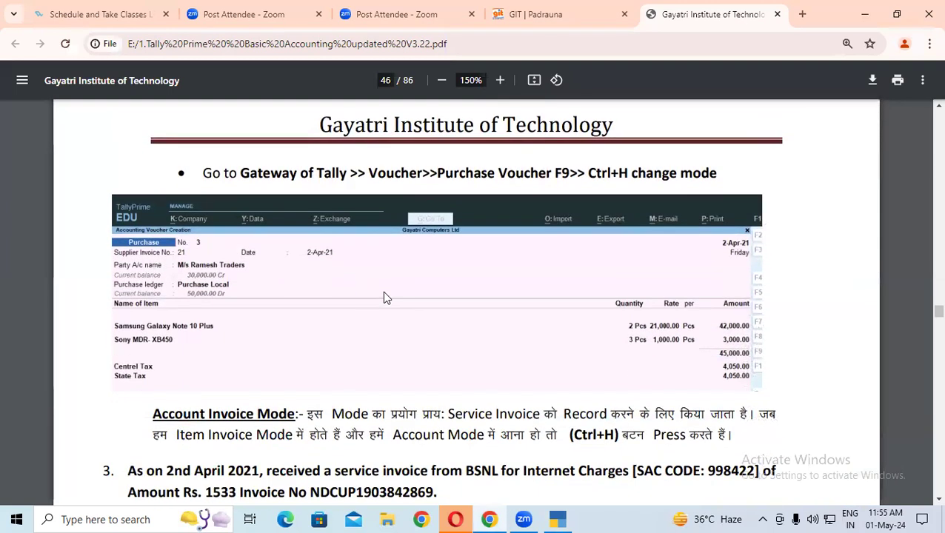
scroll(384, 297, "down", 2)
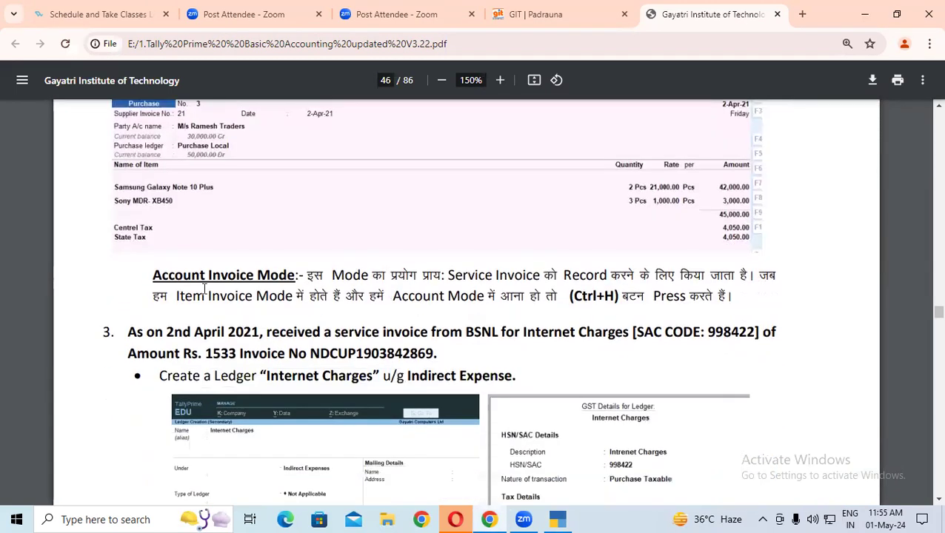
left_click_drag(150, 275, 304, 275)
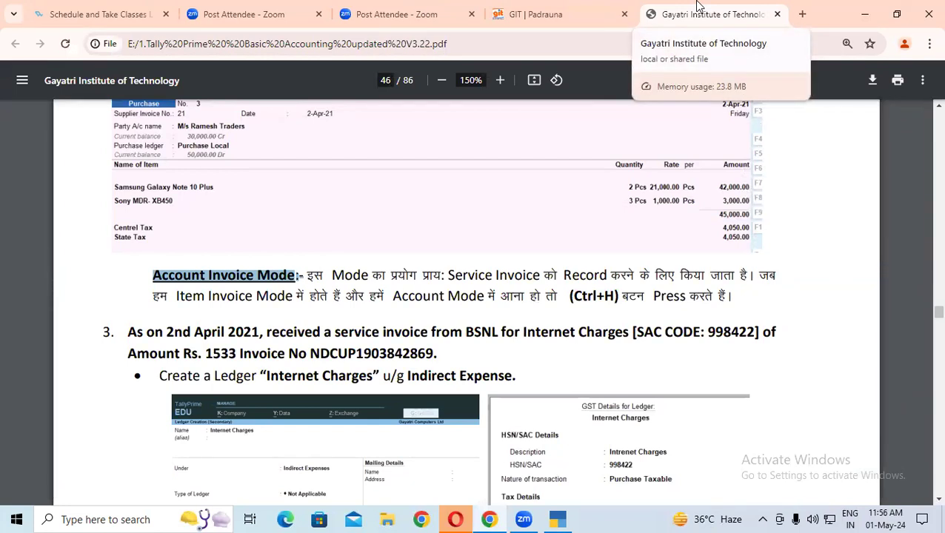
left_click(499, 276)
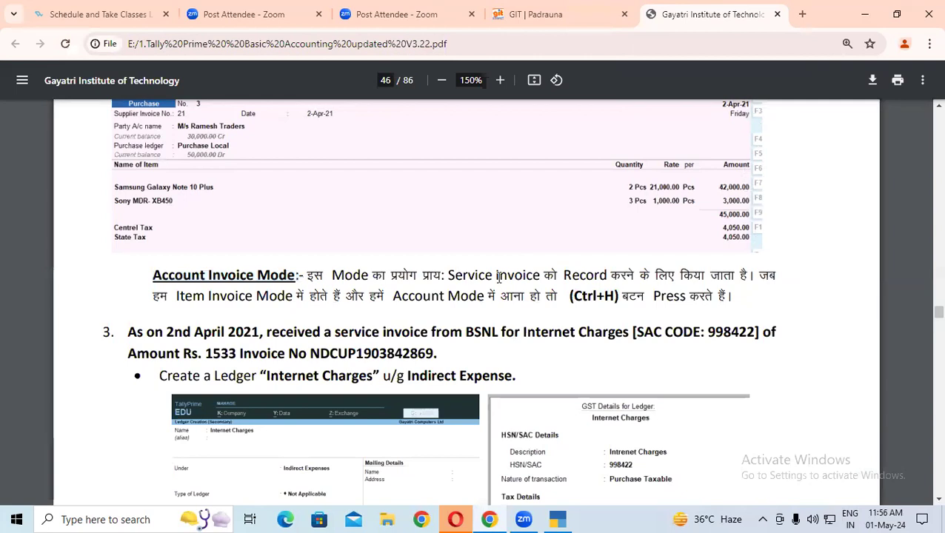
scroll(445, 245, "down", 3)
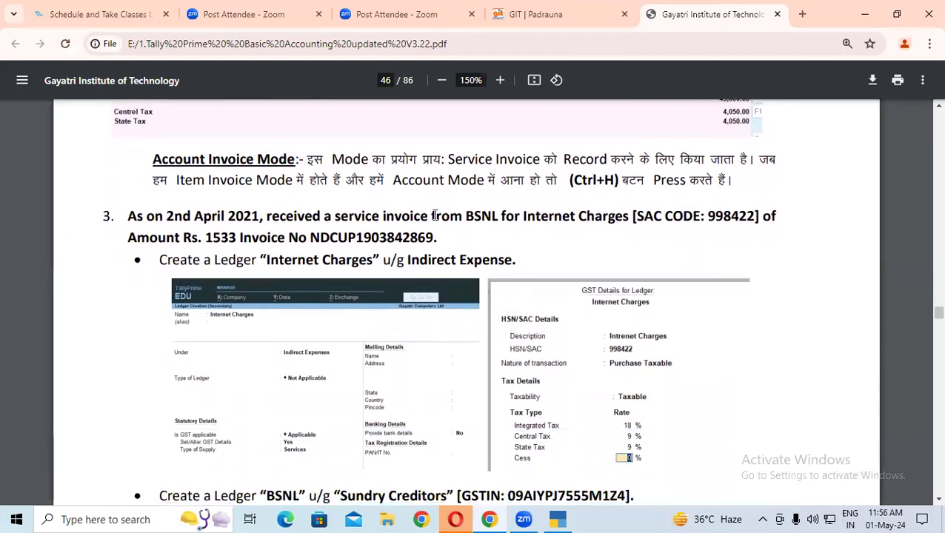
scroll(448, 214, "up", 8)
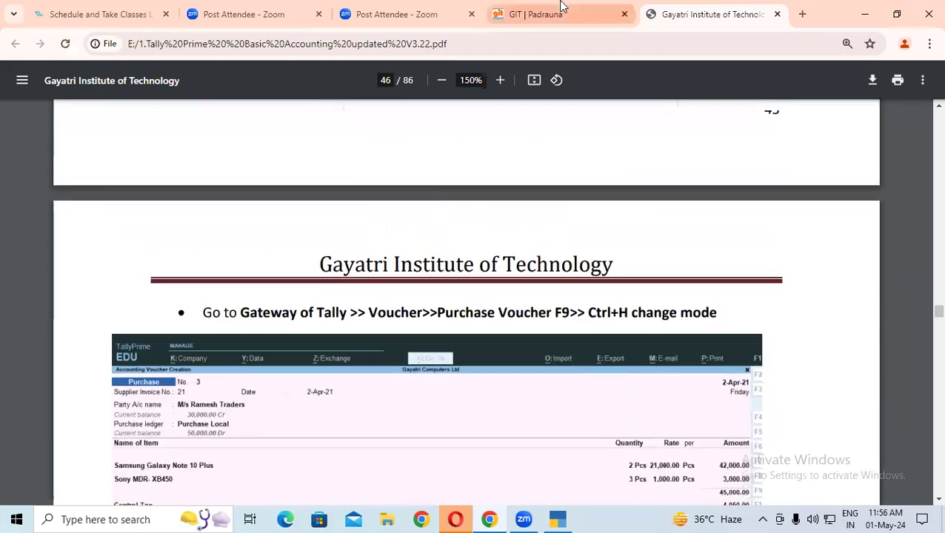
scroll(254, 163, "down", 1)
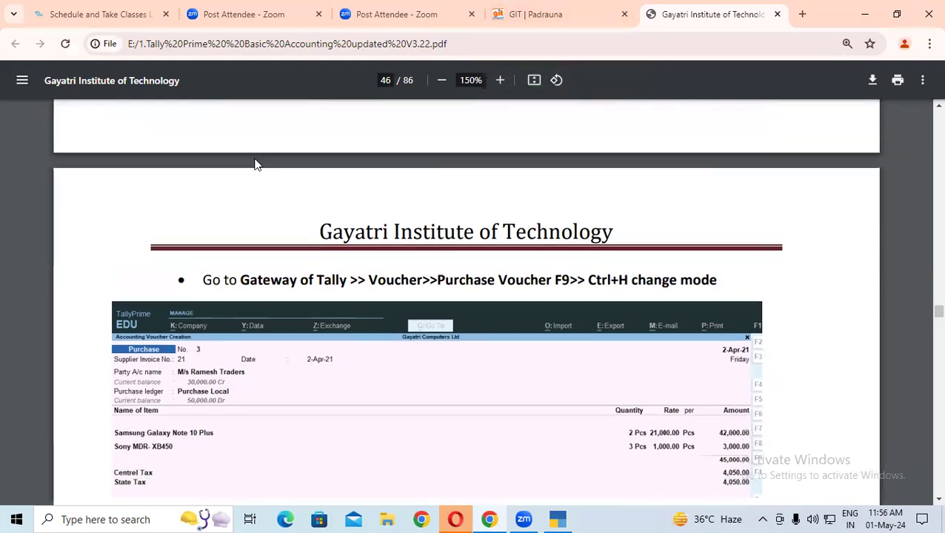
scroll(254, 163, "down", 10)
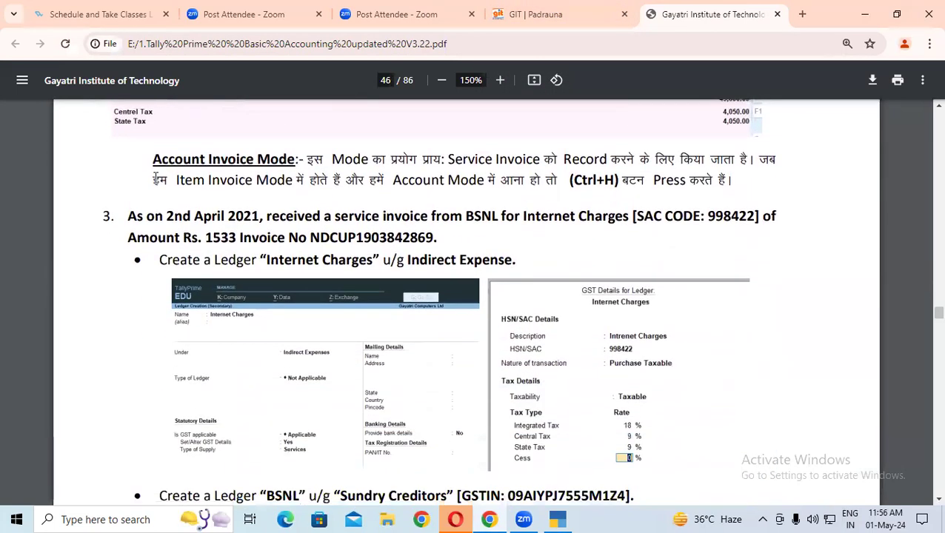
Step: Read the Account Invoice Mode explanation in the PDF, highlighting its lines on service invoices and changing the mode
left_click_drag(156, 178, 471, 234)
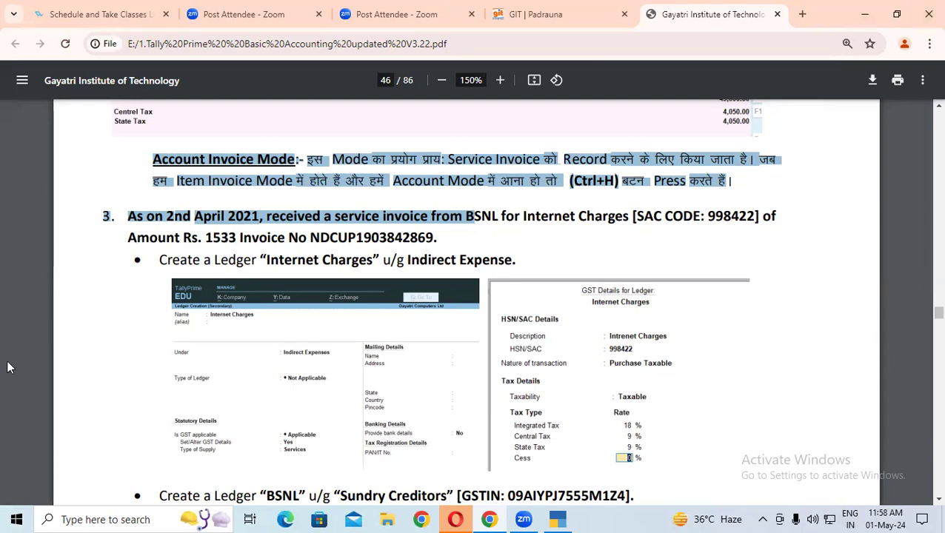
left_click(306, 141)
left_click_drag(307, 160, 404, 165)
left_click_drag(463, 157, 569, 173)
left_click(601, 160)
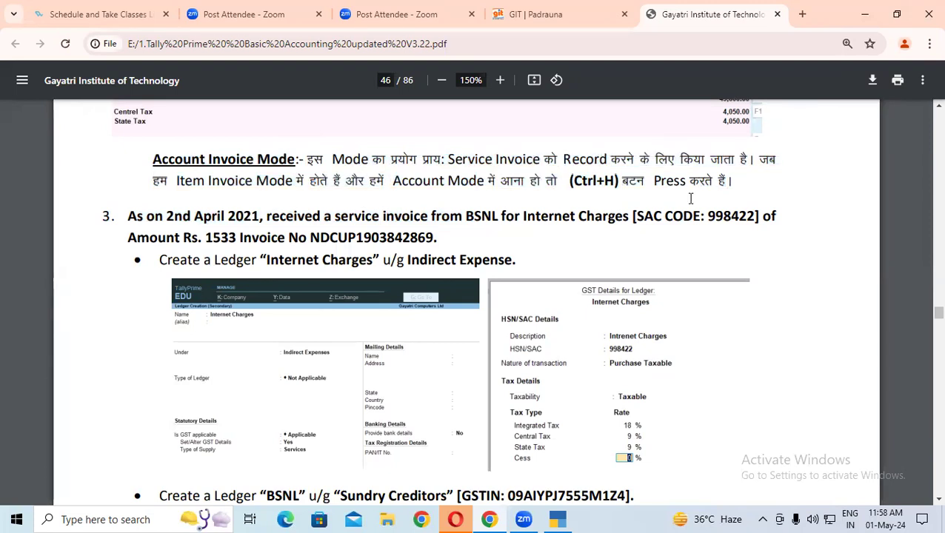
left_click_drag(209, 180, 731, 180)
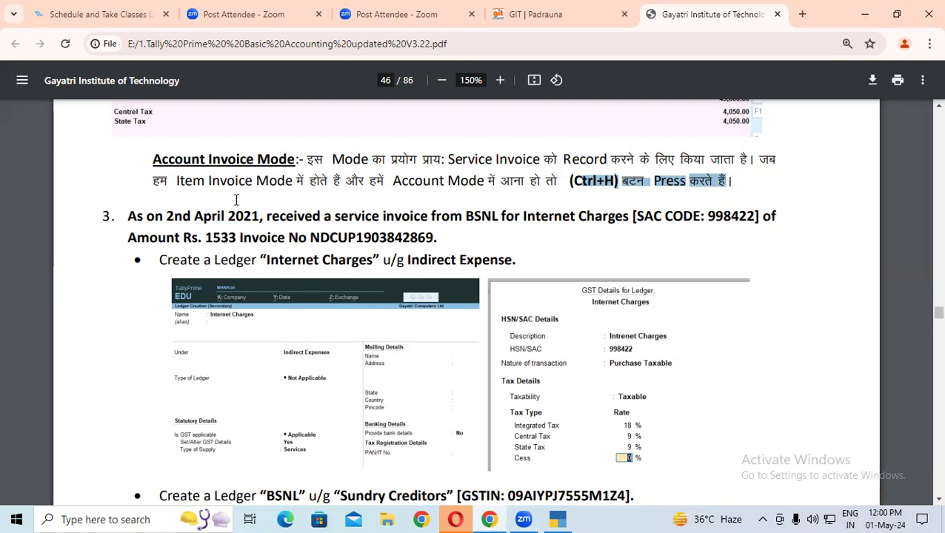
left_click_drag(152, 159, 329, 196)
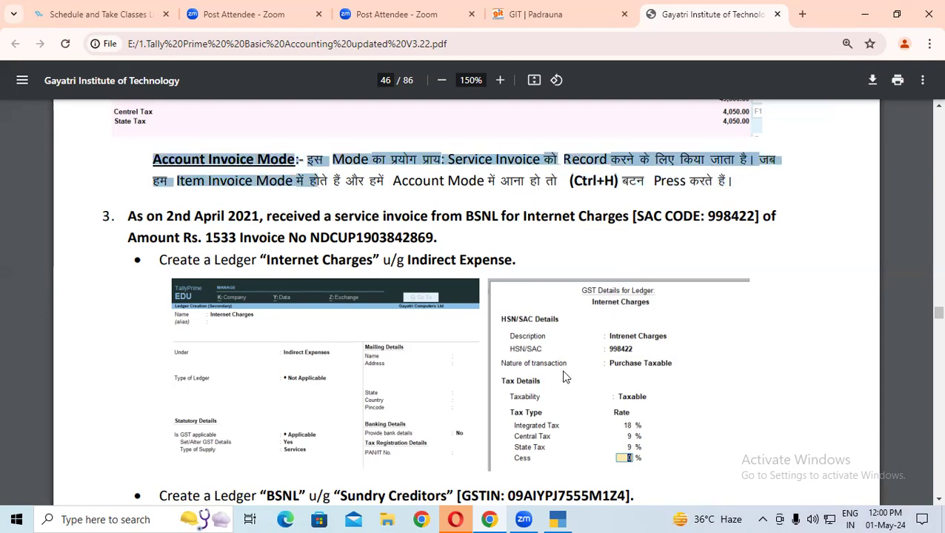
Step: Switch to TallyPrime, open a new purchase voucher and change its mode to Accounting Invoice
left_click(556, 519)
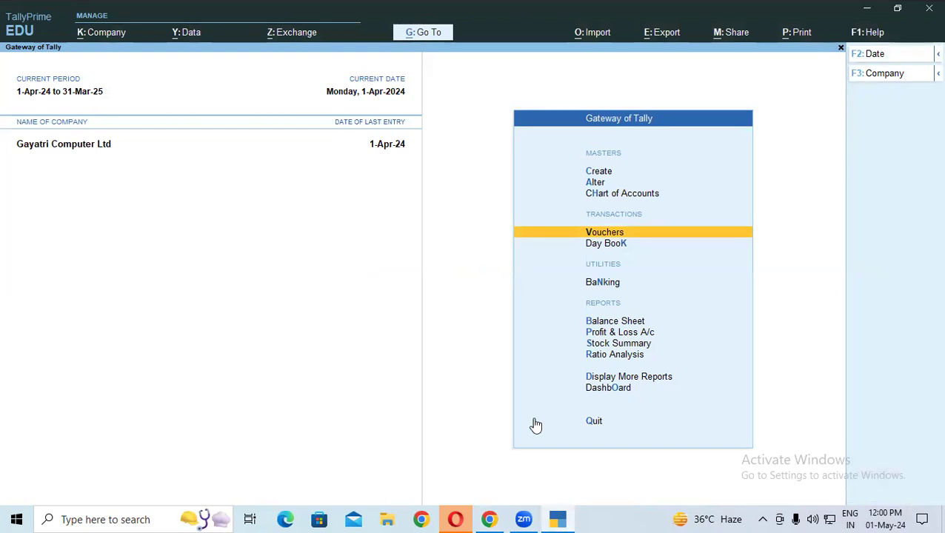
key("Return")
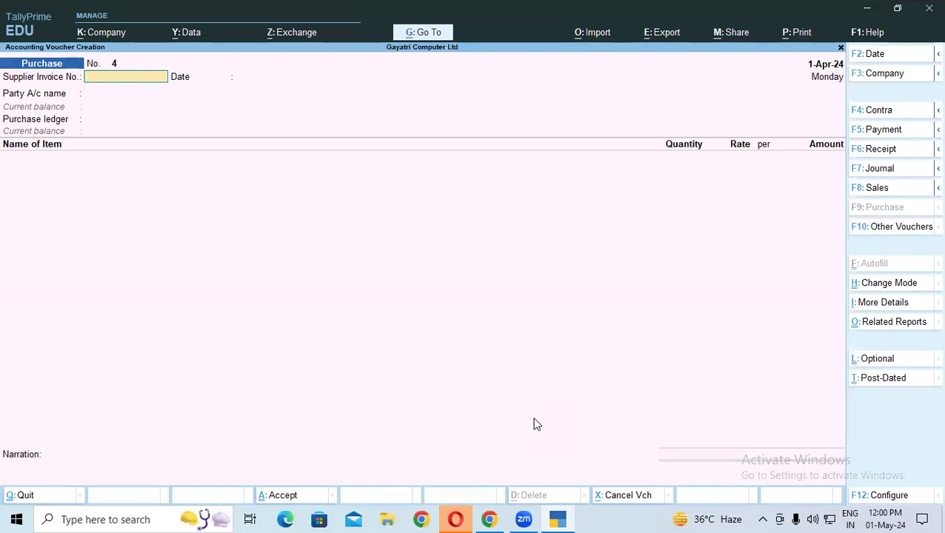
key("ctrl+h")
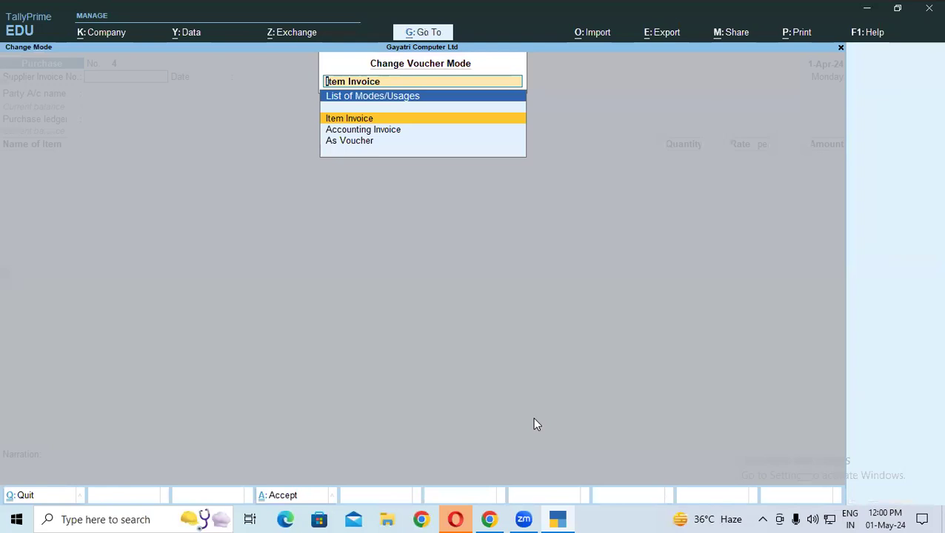
key("Down")
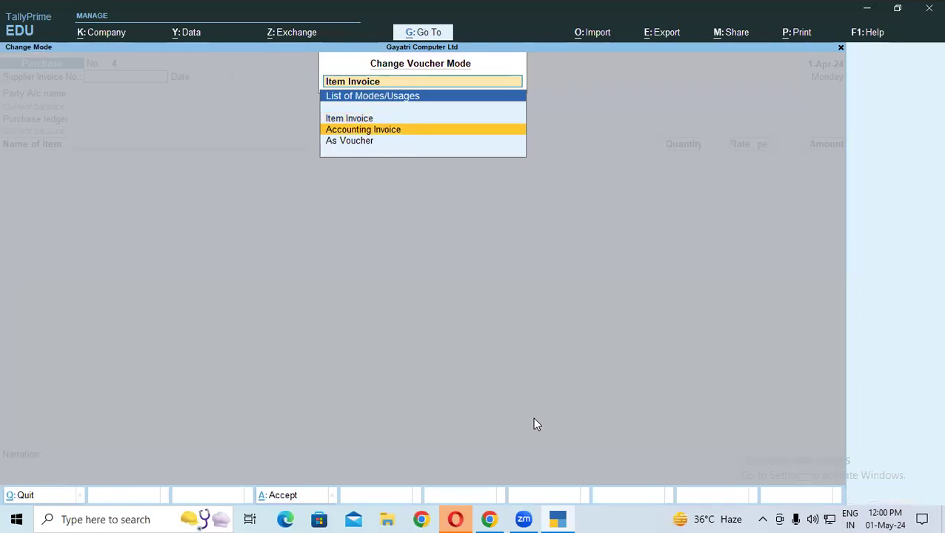
key("Return")
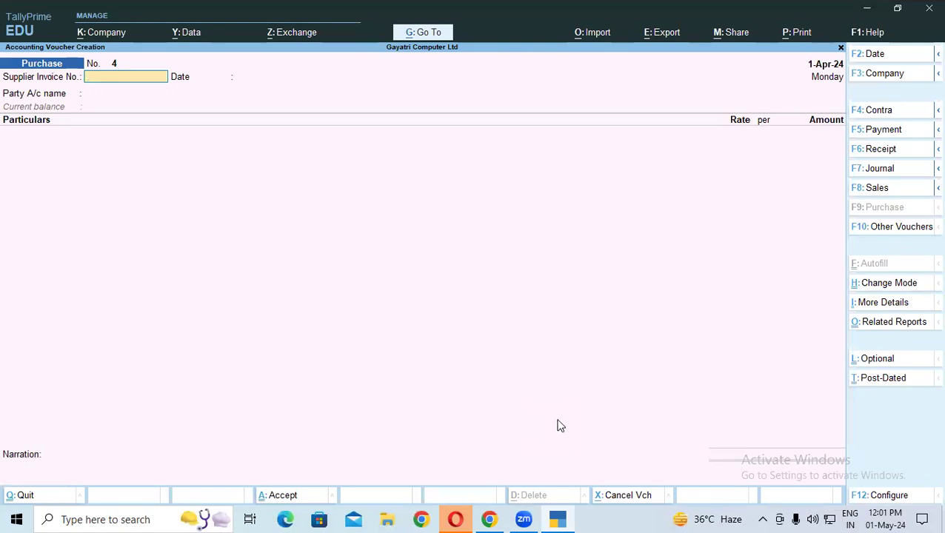
Step: In the PDF in Chrome, examine exercise 3's BSNL service invoice, its sample voucher, the company product list and the party table
left_click(557, 518)
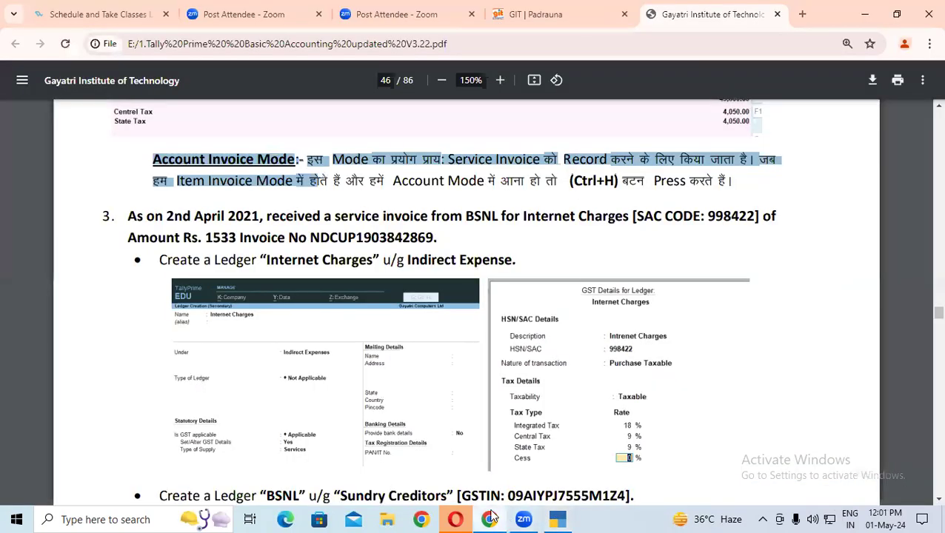
left_click_drag(128, 217, 487, 268)
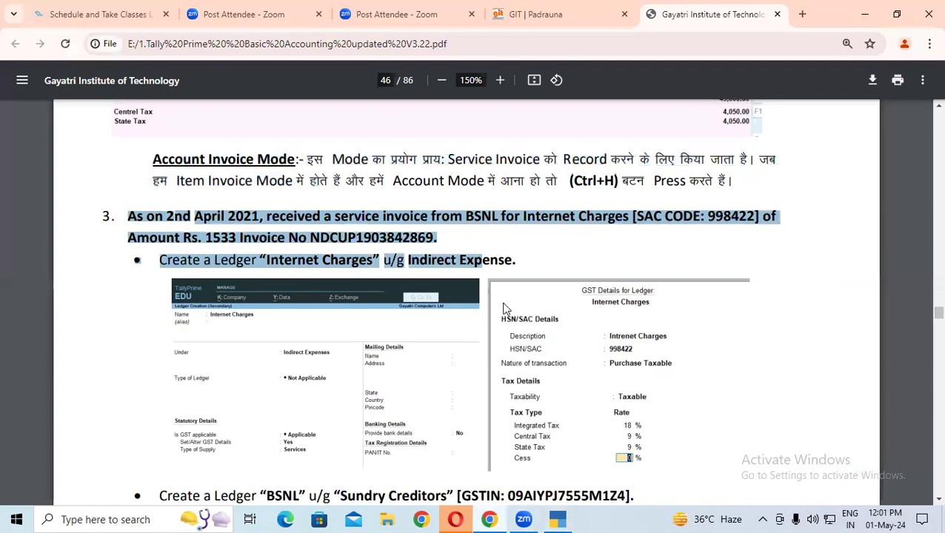
scroll(502, 322, "down", 3)
scroll(502, 322, "down", 10)
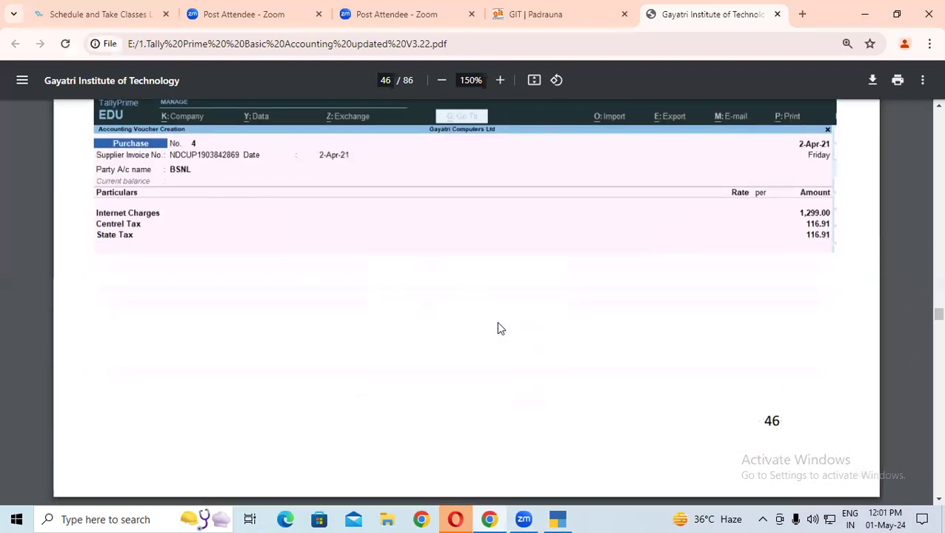
scroll(300, 319, "down", 2)
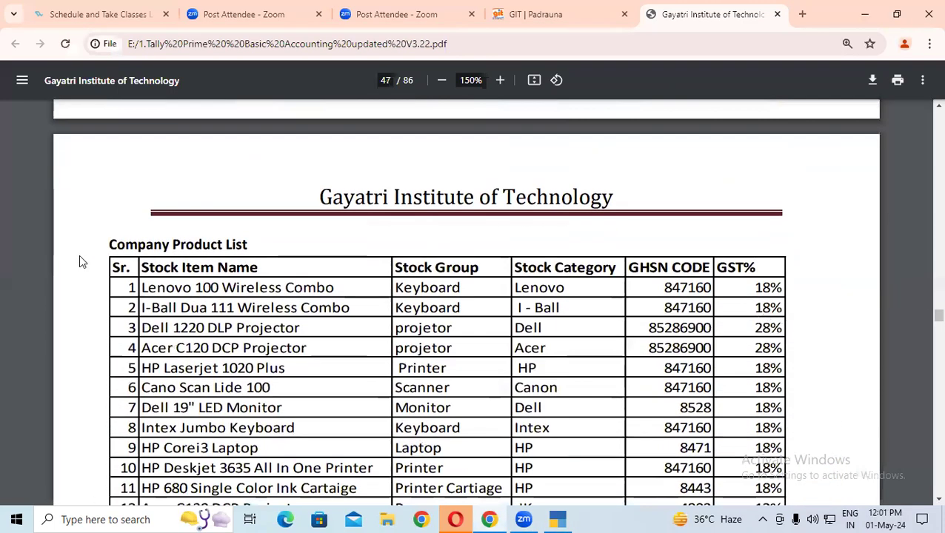
scroll(222, 259, "down", 8)
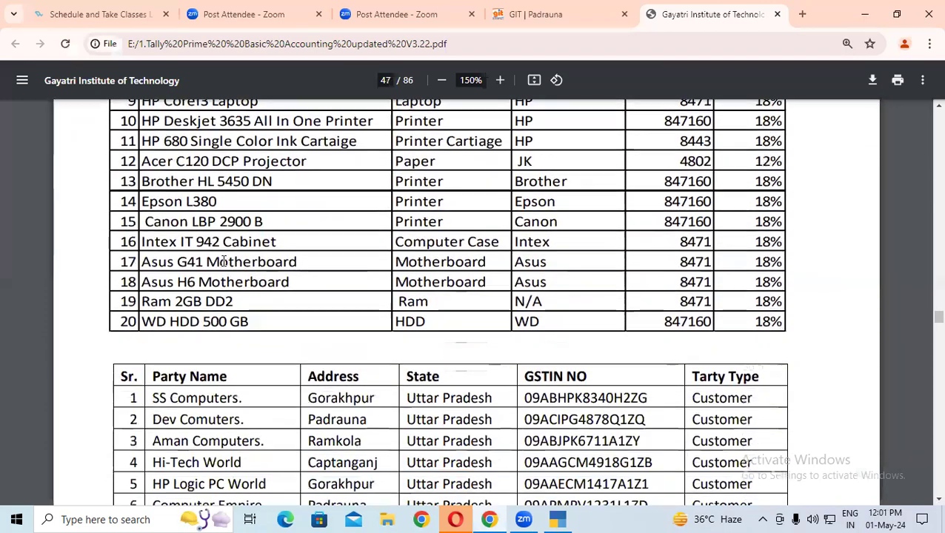
left_click_drag(153, 289, 291, 289)
scroll(293, 296, "down", 3)
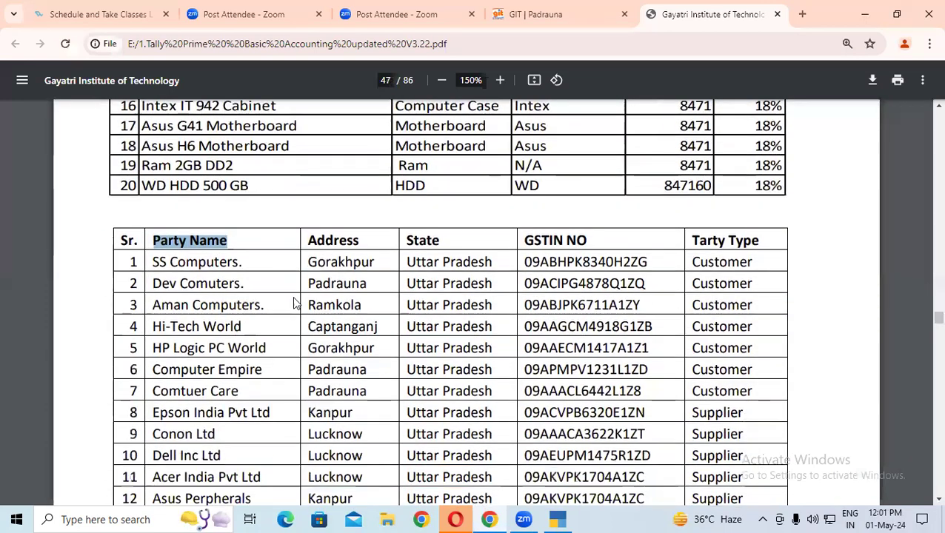